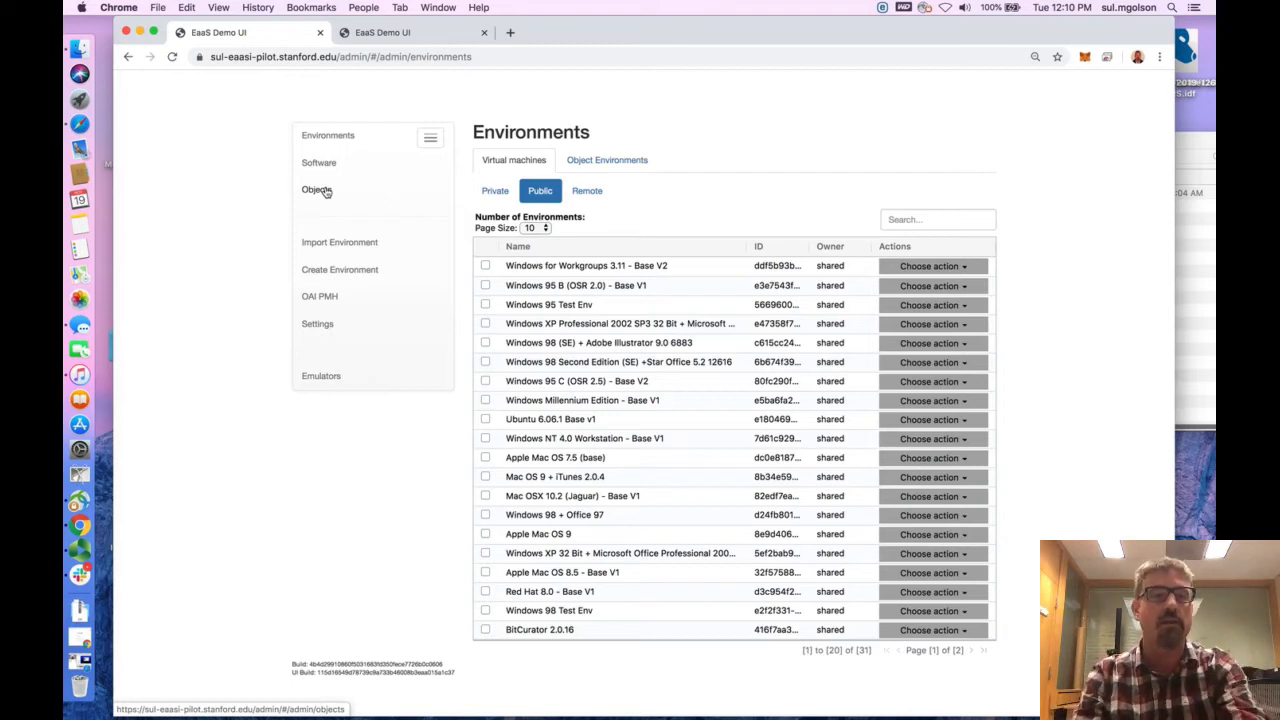
# Start a new object import with the From File upload form ready for its Object ID
pyautogui.click(317, 190)
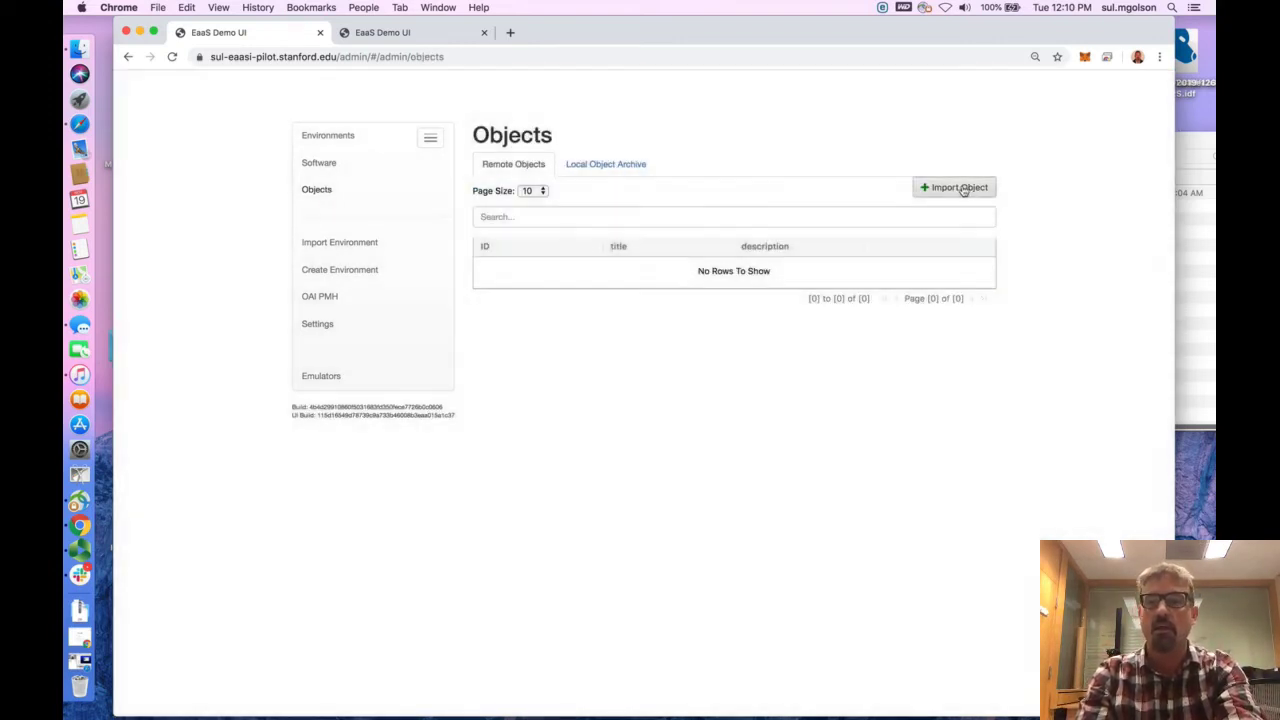
pyautogui.click(960, 188)
pyautogui.click(507, 202)
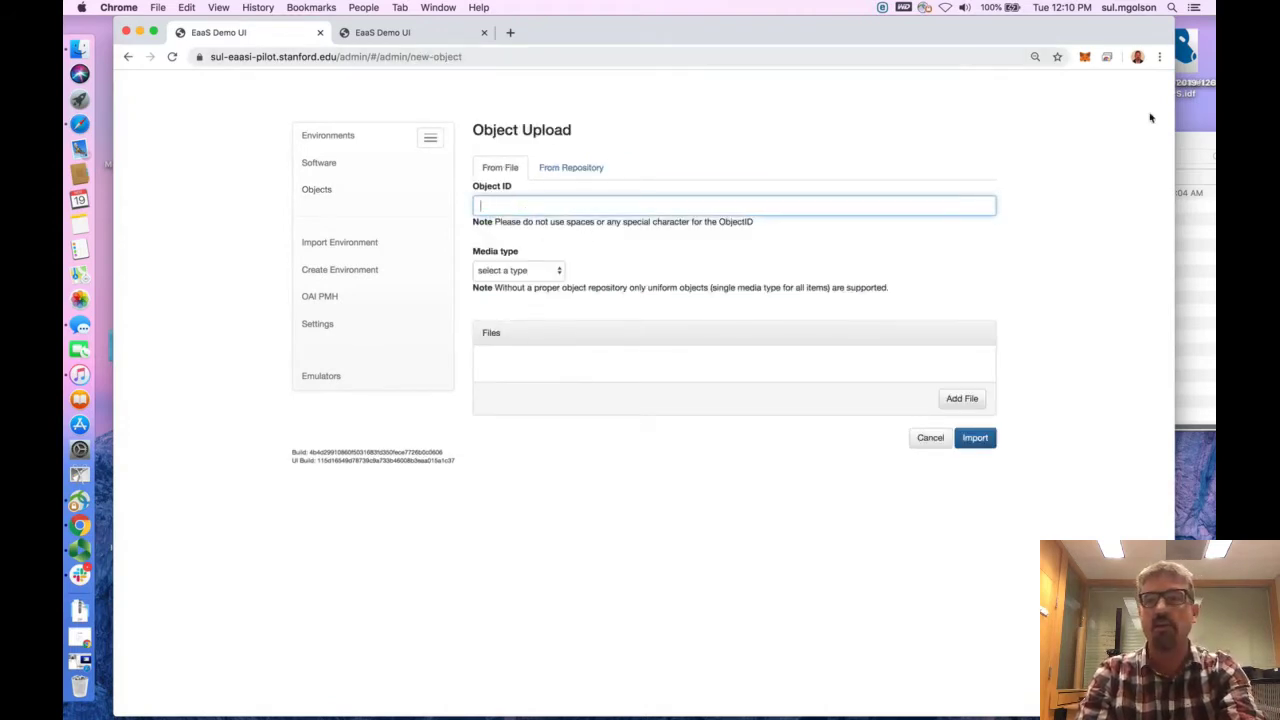
# Move the EaaSI_test_data Finder window farther off to the side, and return to the Object Upload form in Chrome
pyautogui.click(1193, 140)
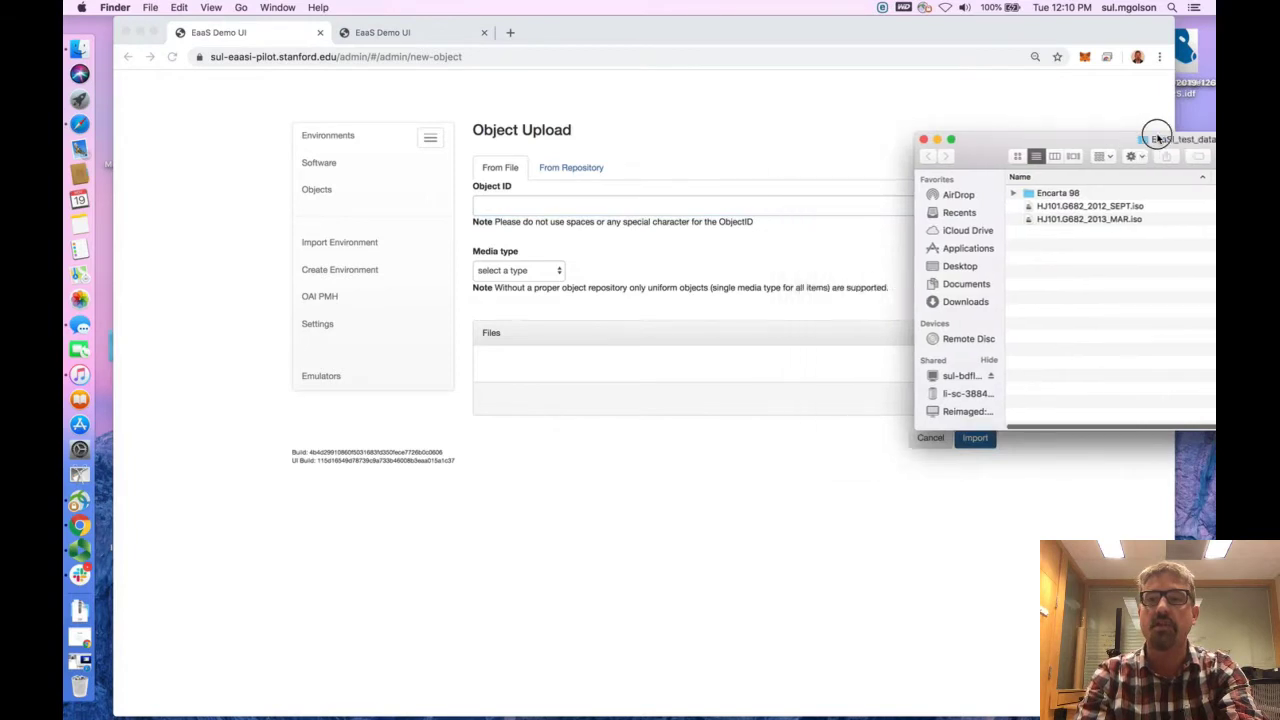
pyautogui.moveTo(1193, 140); pyautogui.dragTo(1197, 156)
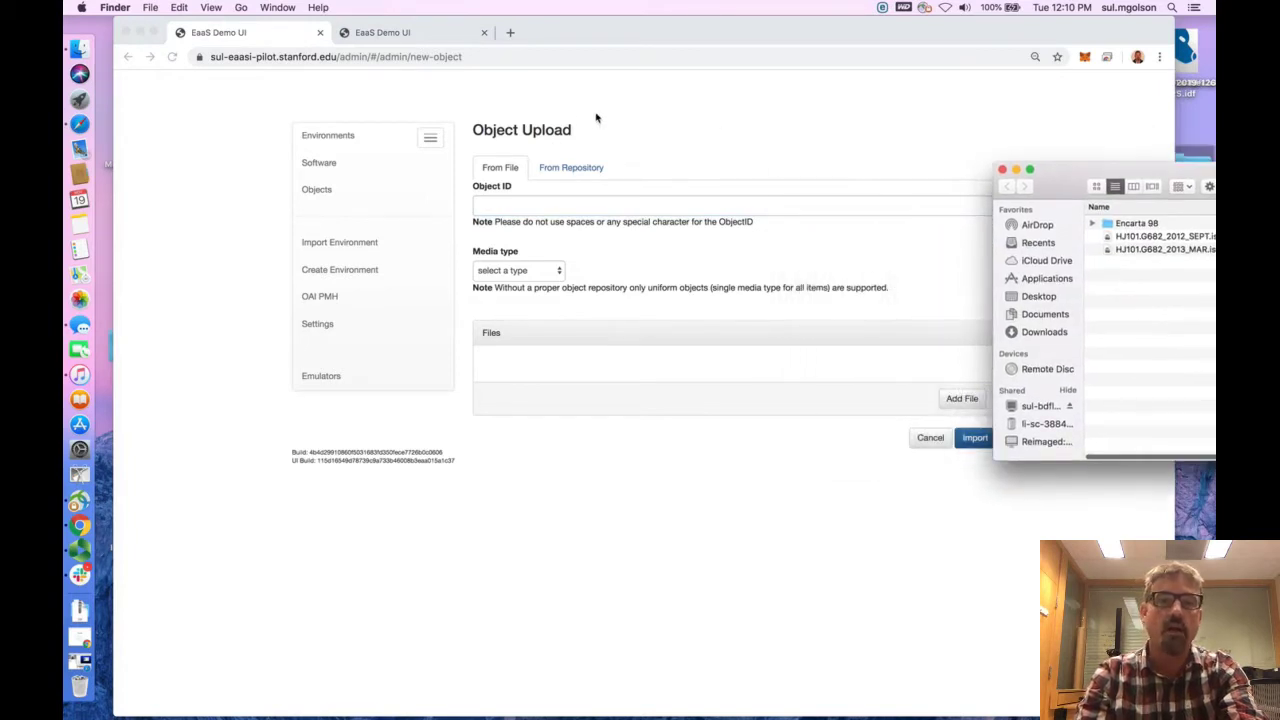
pyautogui.click(576, 152)
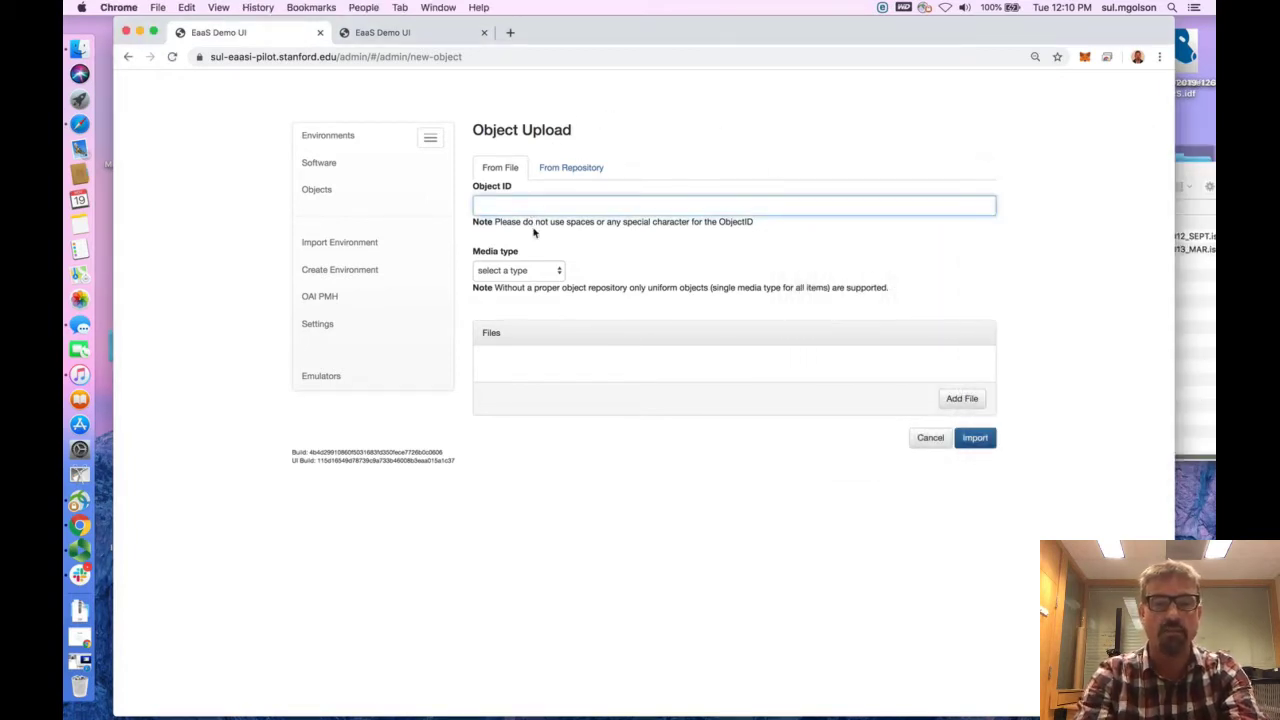
# Enter SUL:IMF_GFS_HJ101.G682_2012_SEPT as the Object ID and set the media type to ISO
pyautogui.write('SUL')
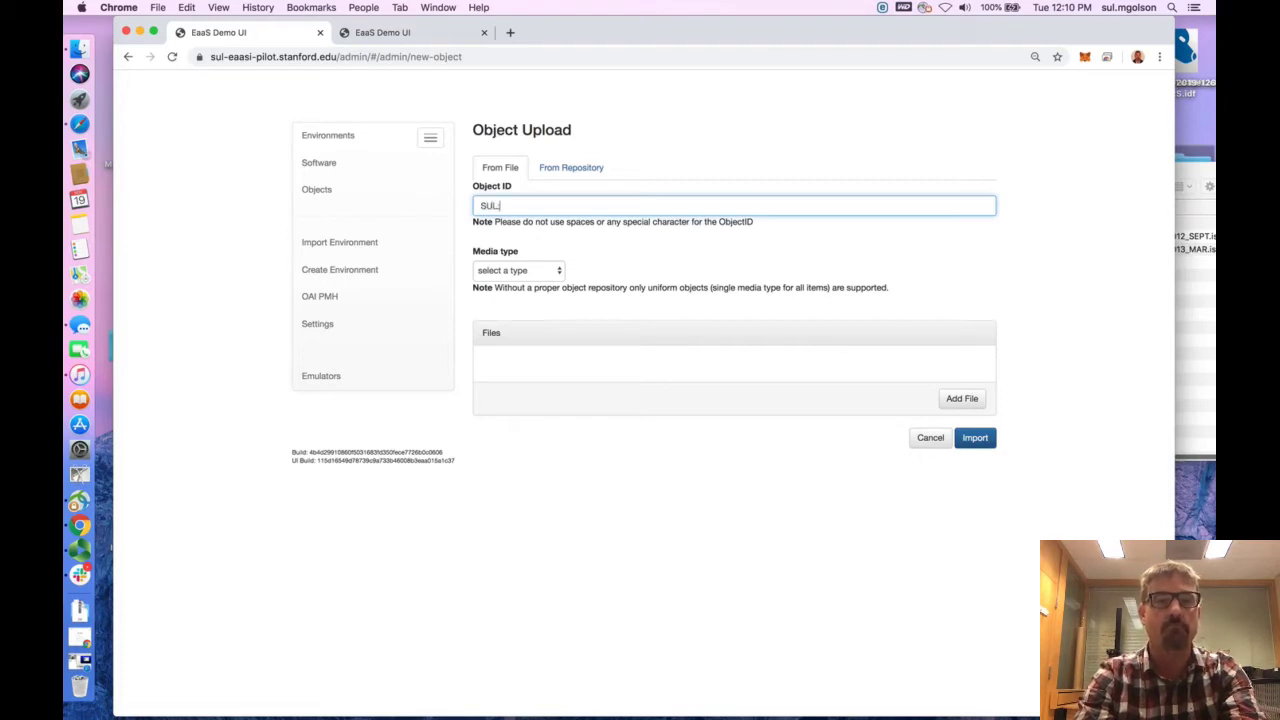
pyautogui.write(':IMF_G')
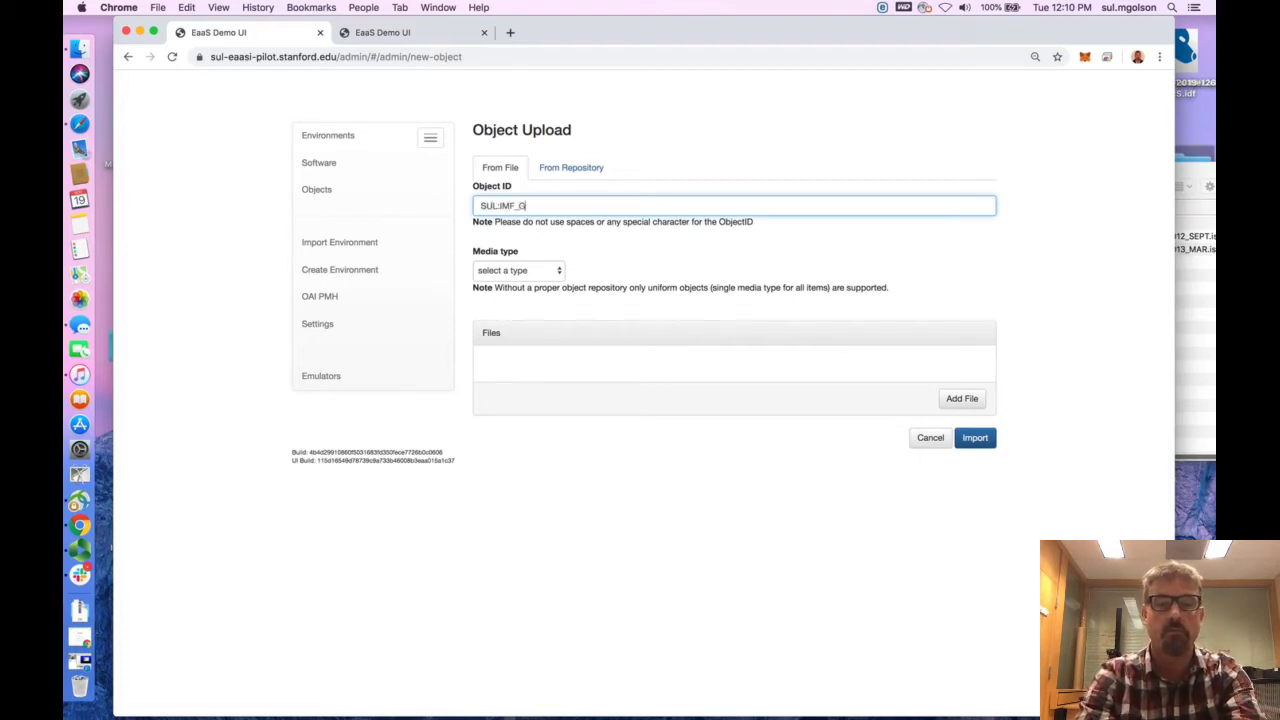
pyautogui.write('FS')
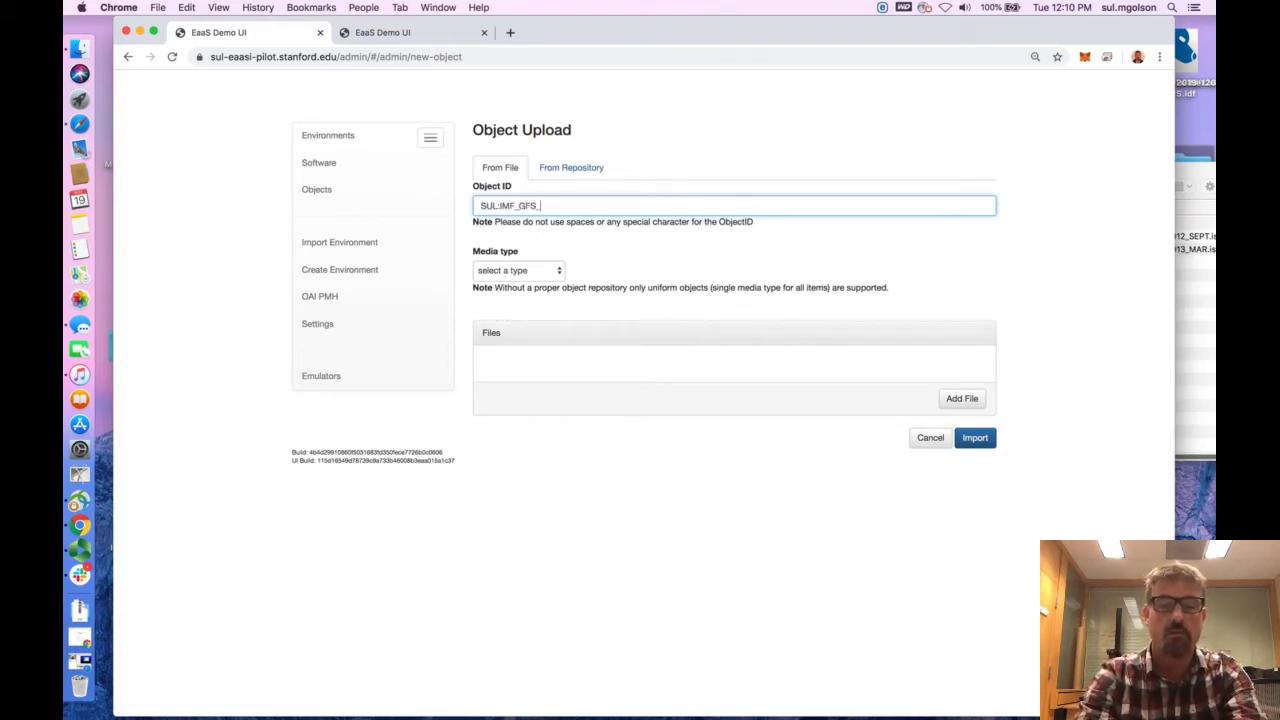
pyautogui.write('_HJ101')
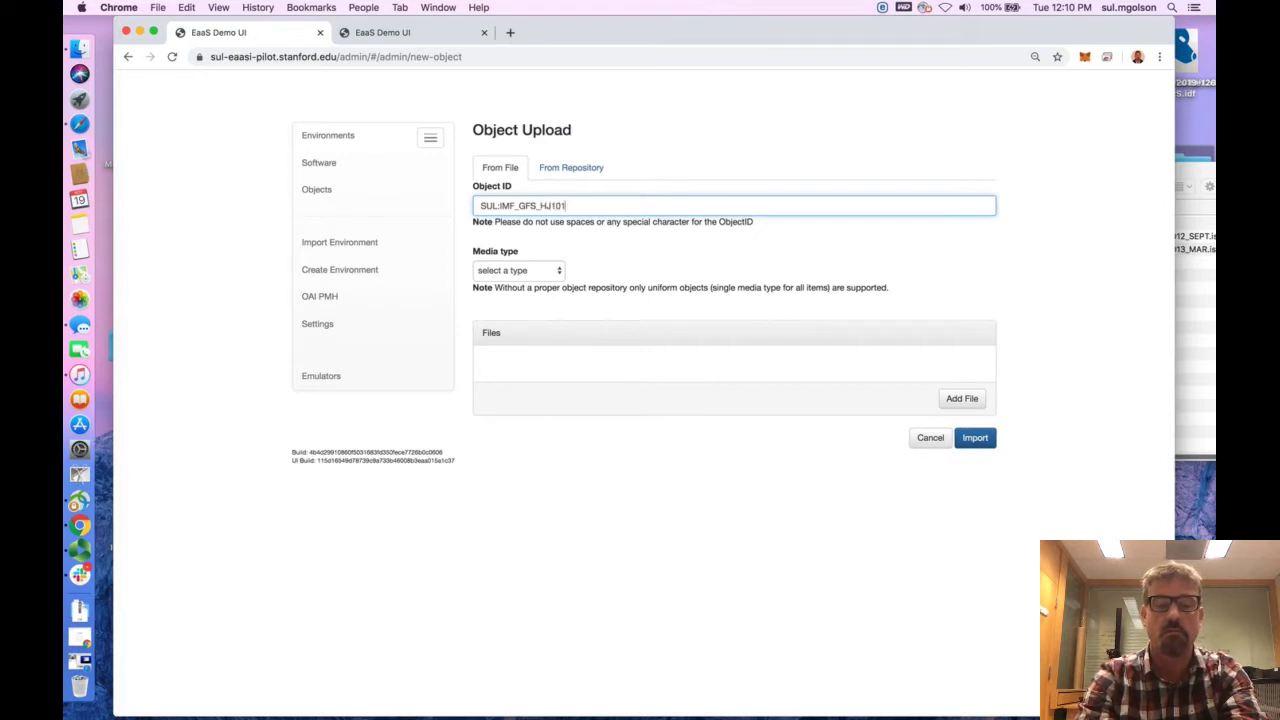
pyautogui.write('.G68')
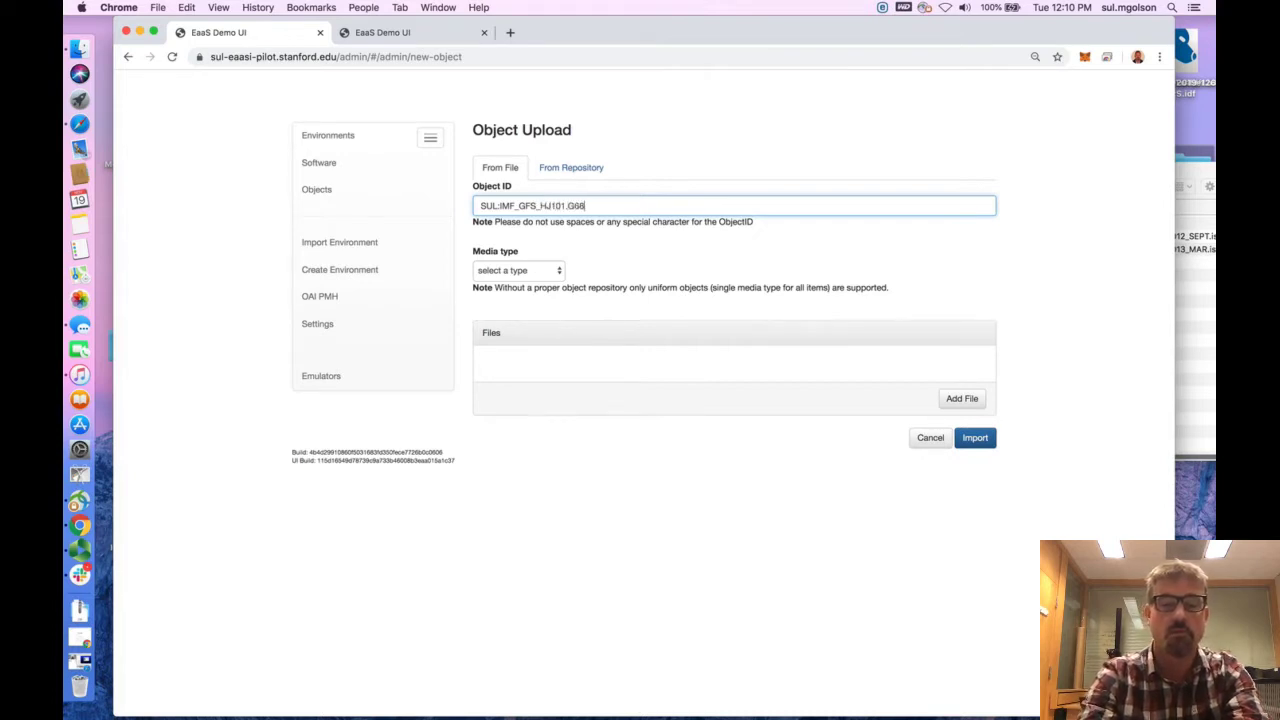
pyautogui.write('2_')
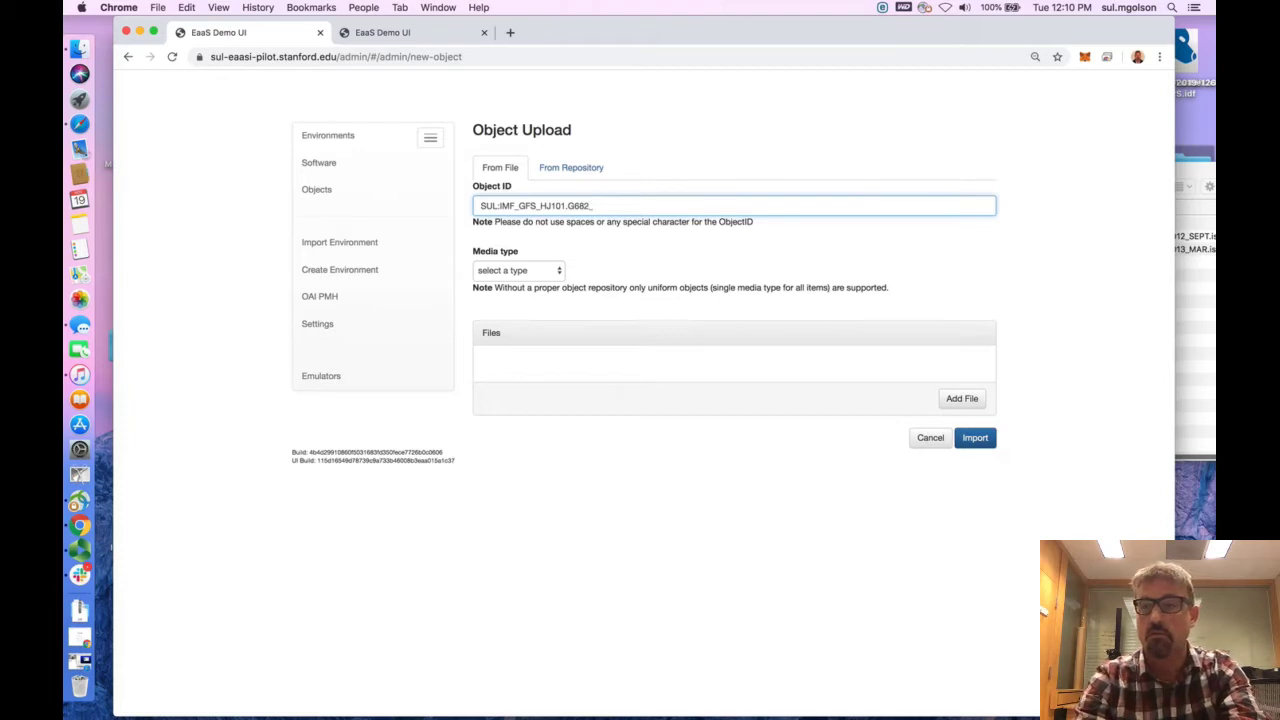
pyautogui.write('2012')
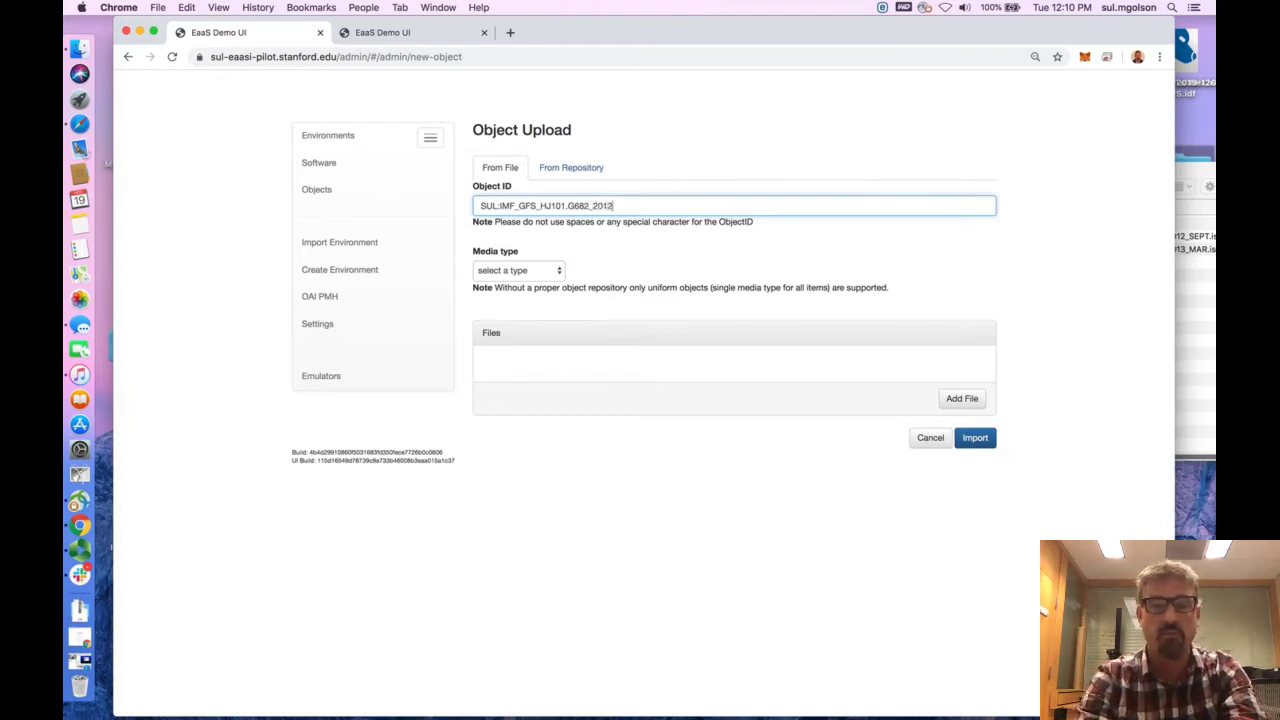
pyautogui.write('_')
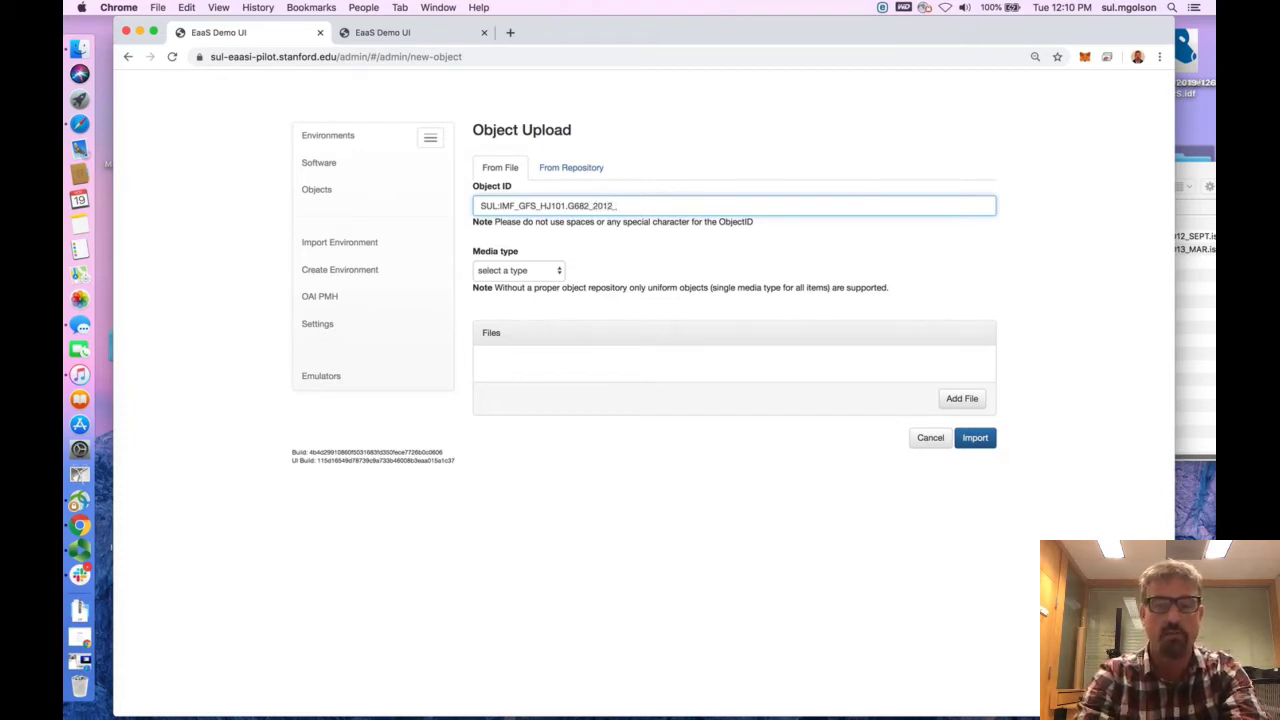
pyautogui.write('SEP')
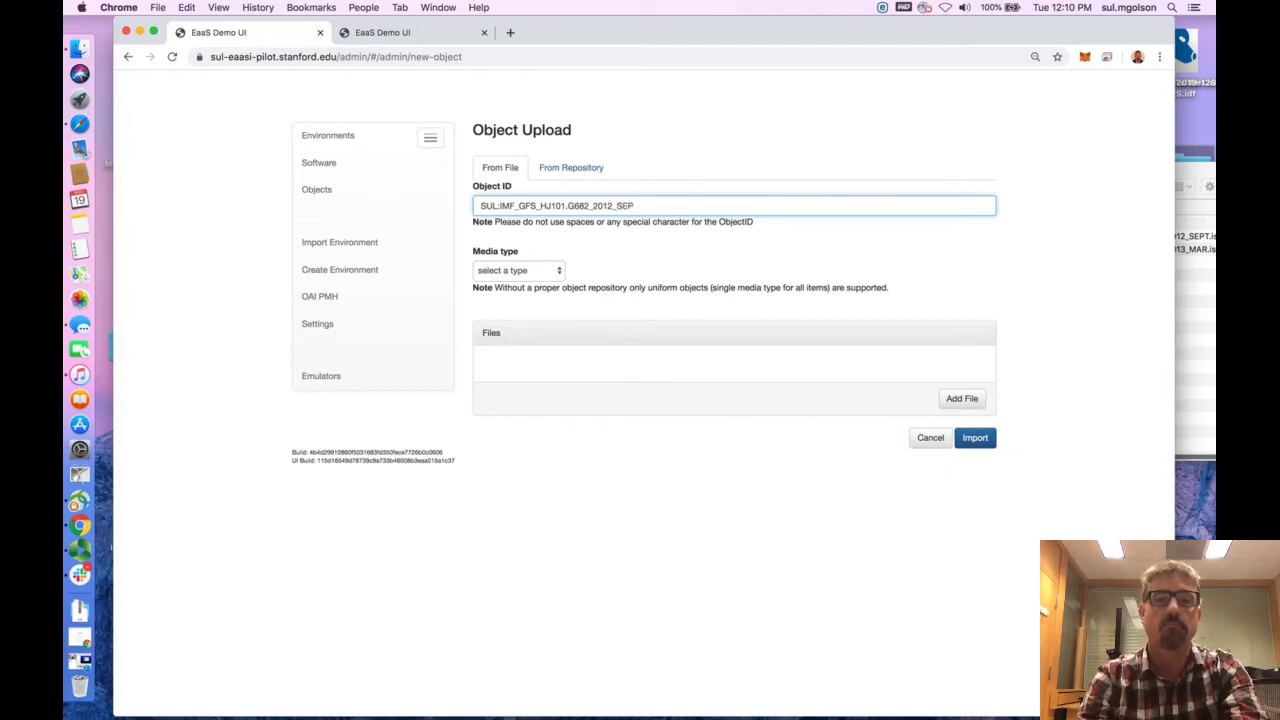
pyautogui.write('T')
pyautogui.click(503, 270)
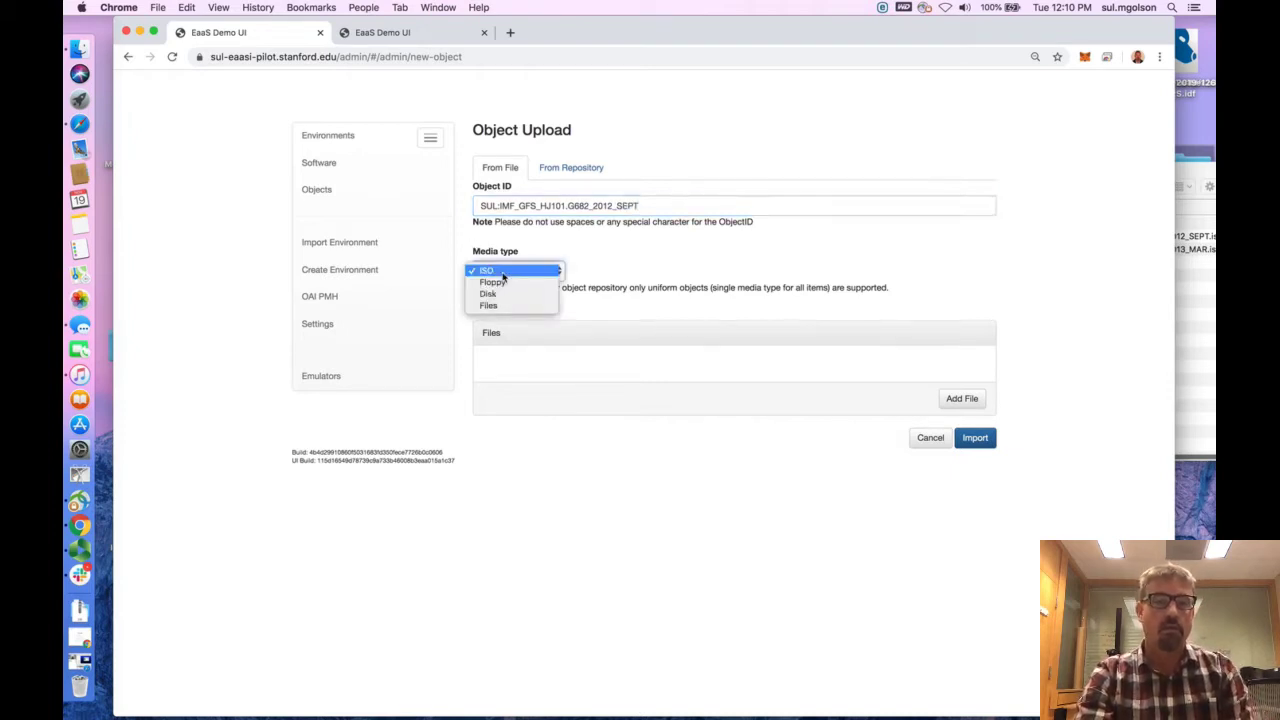
pyautogui.click(497, 271)
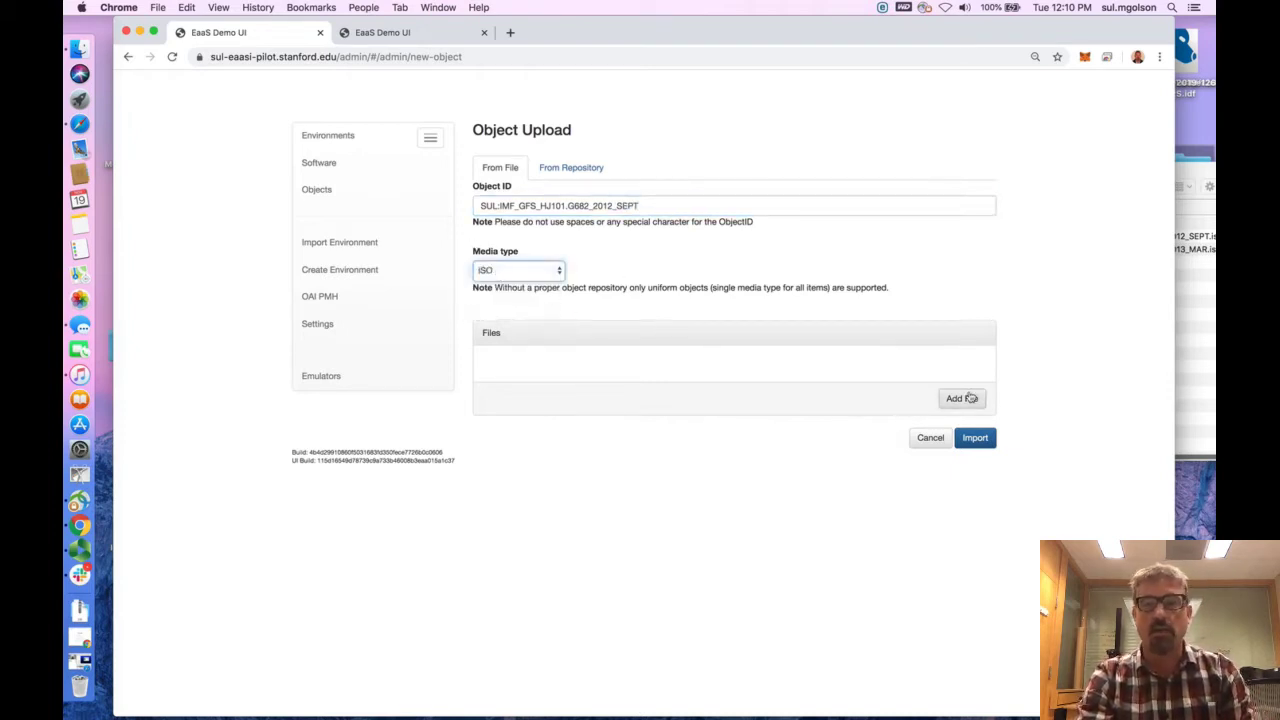
# Add the file HJ101.G682_2012_SEPT.iso from the EaaSI_test_data folder and import the object
pyautogui.click(980, 398)
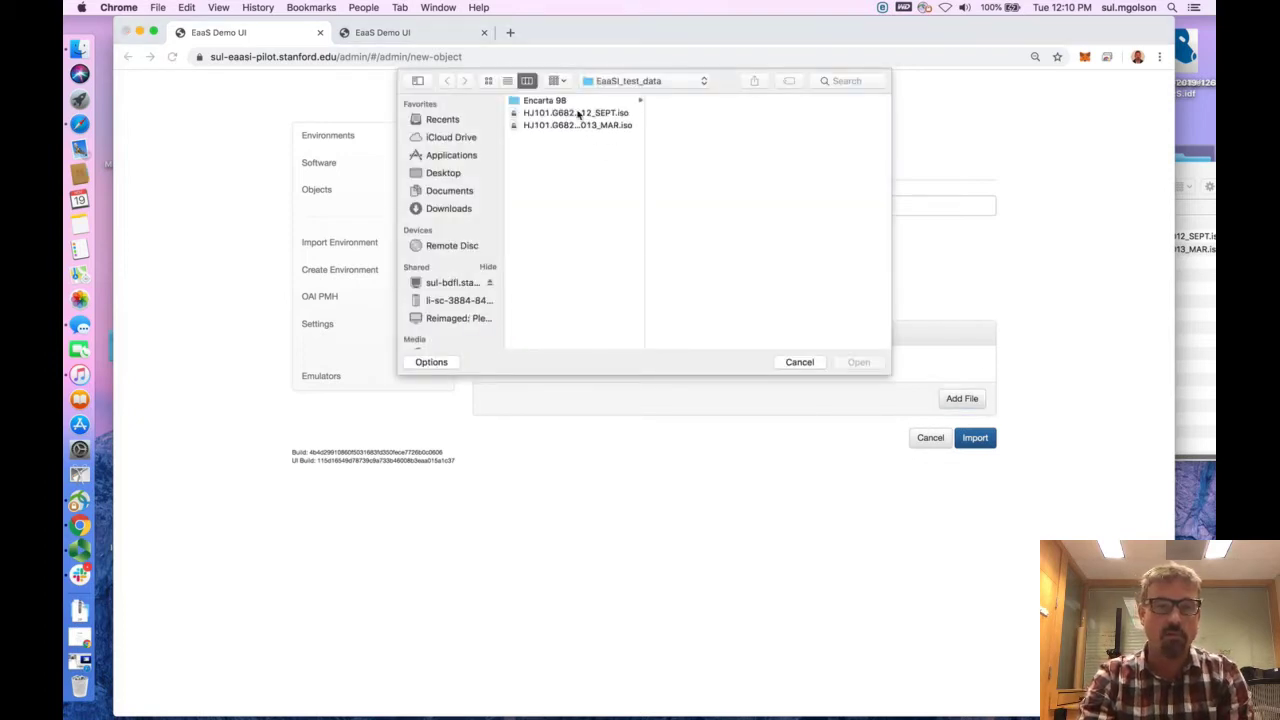
pyautogui.click(590, 114)
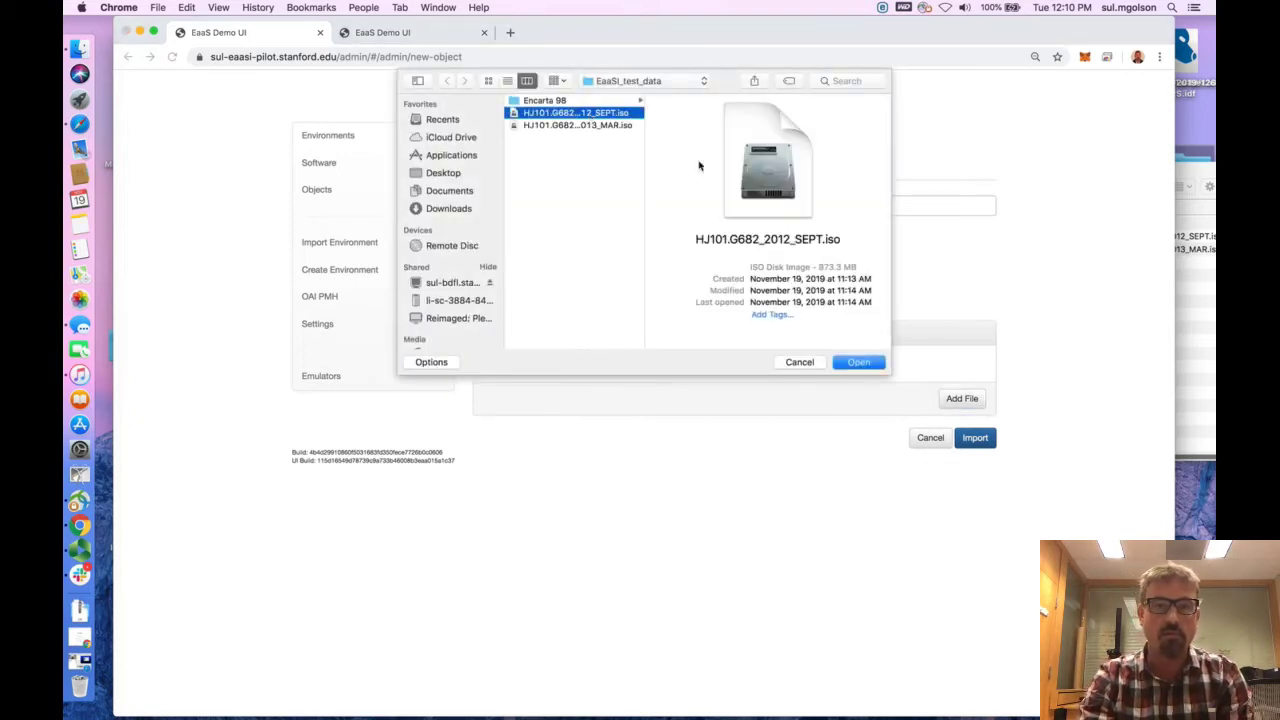
pyautogui.click(857, 364)
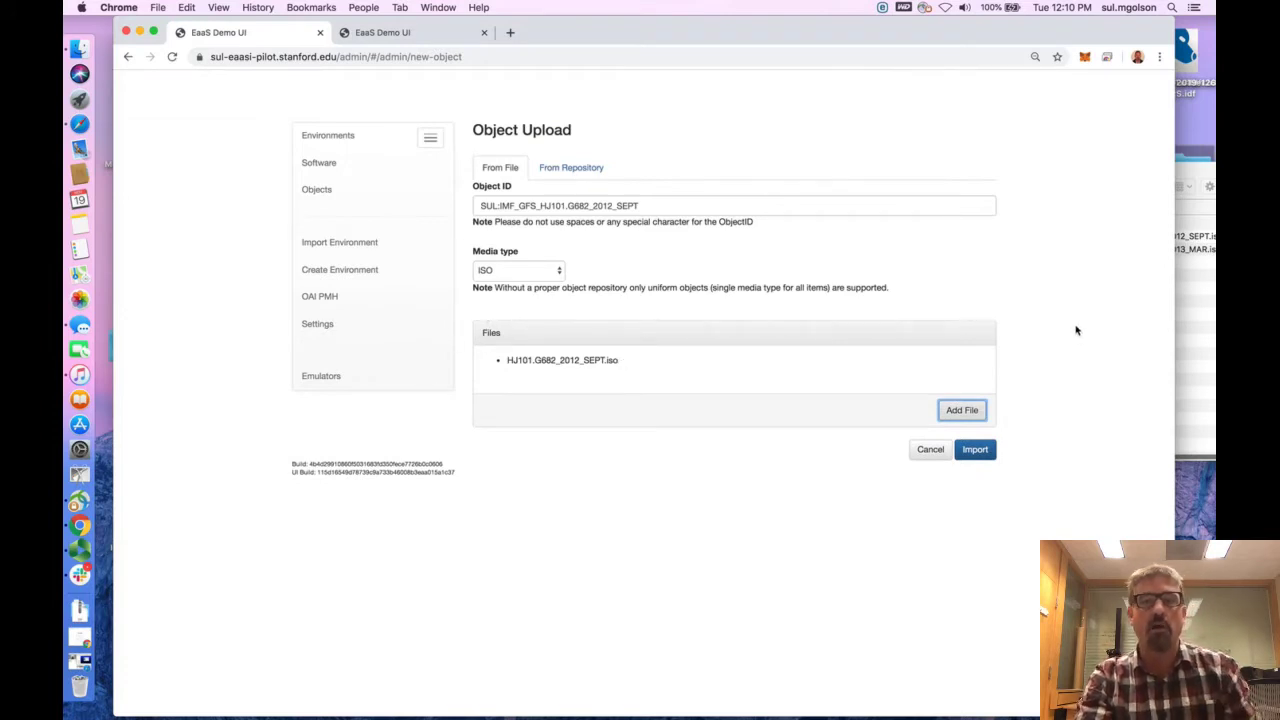
pyautogui.moveTo(620, 362); pyautogui.dragTo(490, 364)
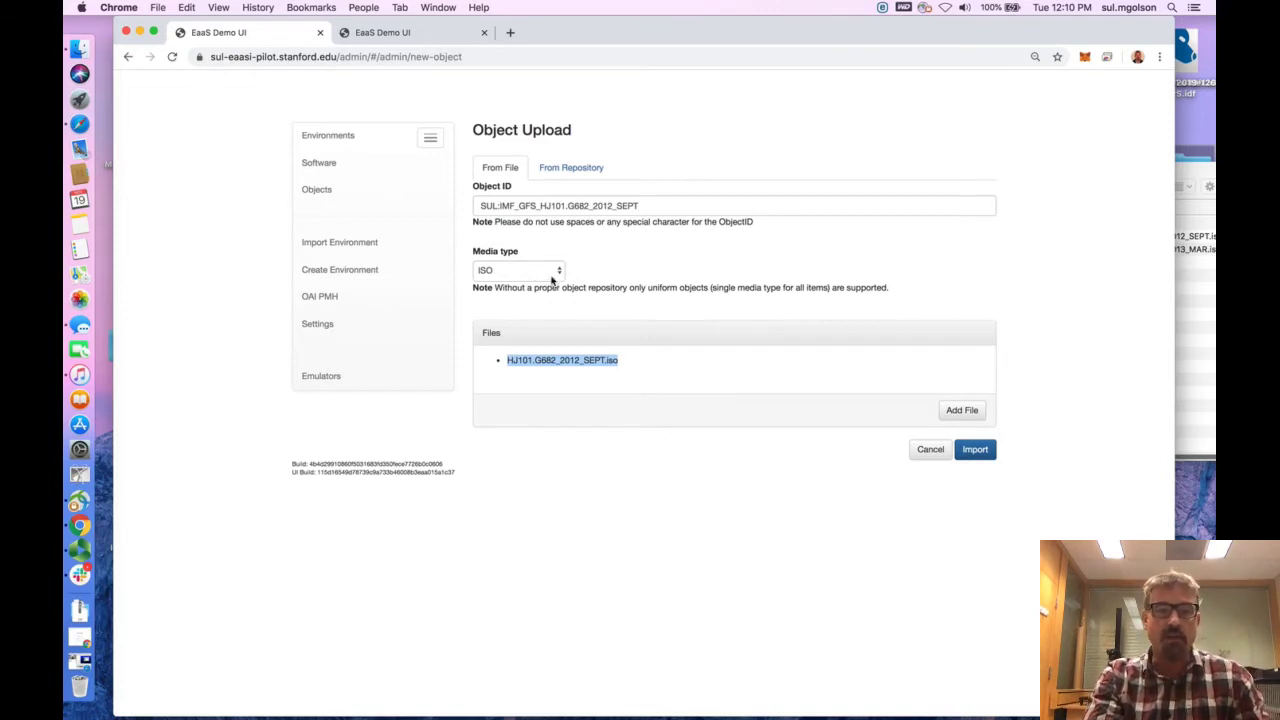
pyautogui.click(979, 450)
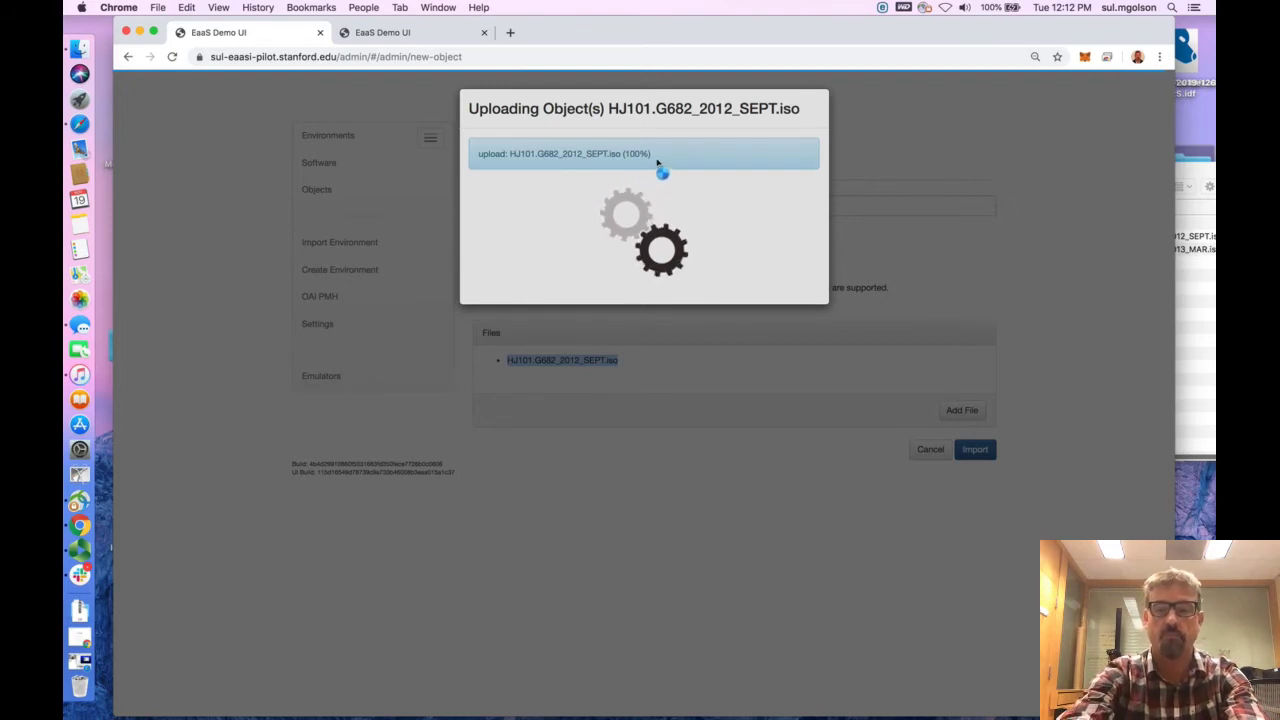
# Raise the computer's sound volume to the maximum
pyautogui.press('XF86AudioRaiseVolume')
pyautogui.press('XF86AudioRaiseVolume')
pyautogui.press('XF86AudioRaiseVolume')
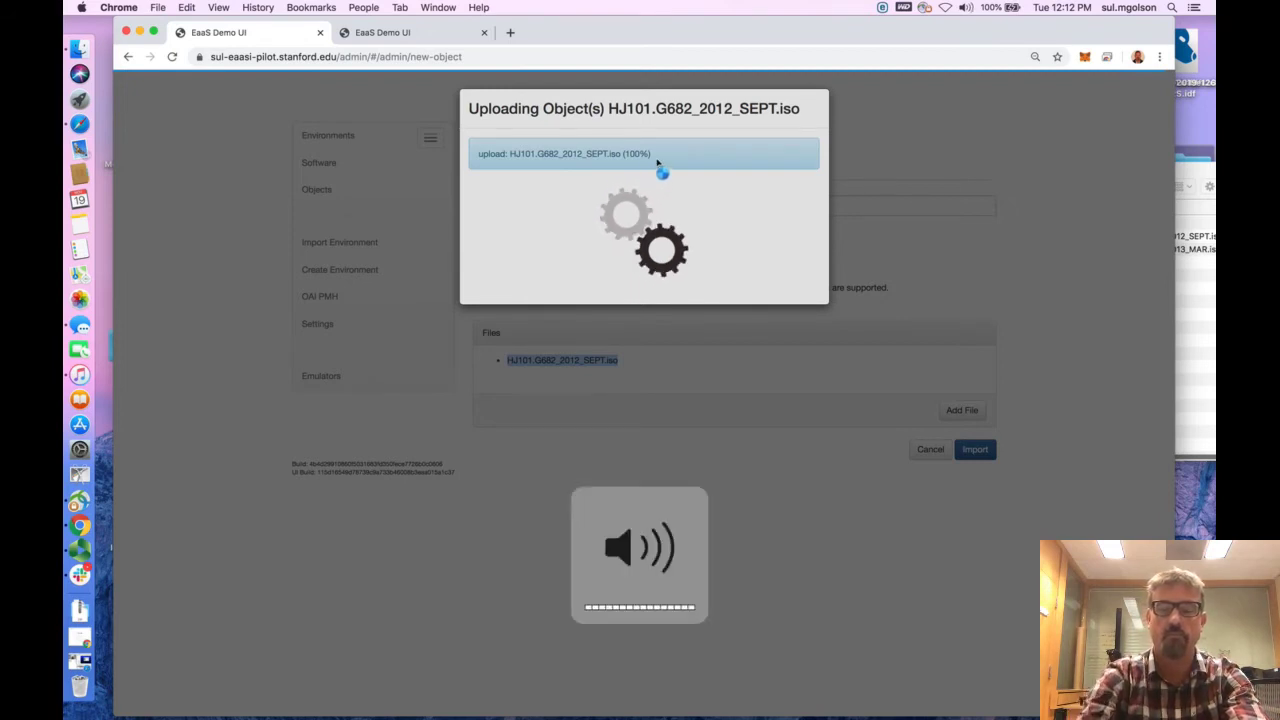
pyautogui.click(610, 108)
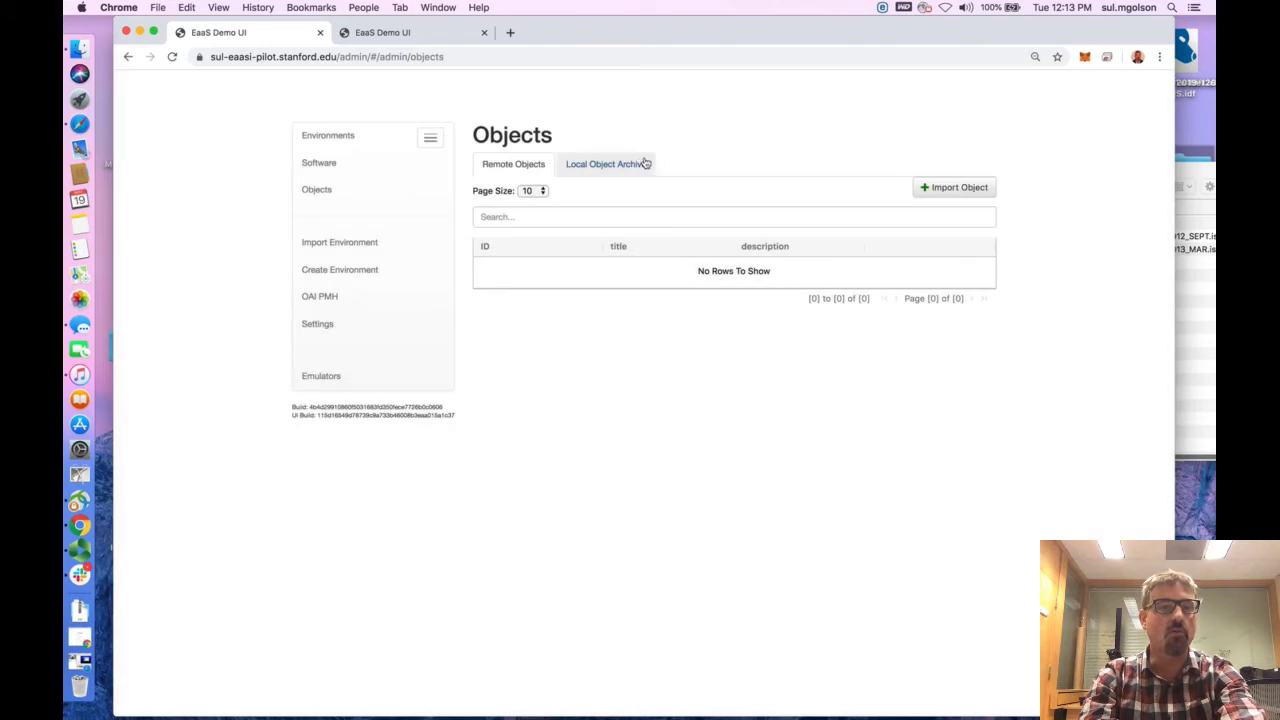
# Show the Local Object Archive and widen the ID column so the full object IDs can be read
pyautogui.click(601, 170)
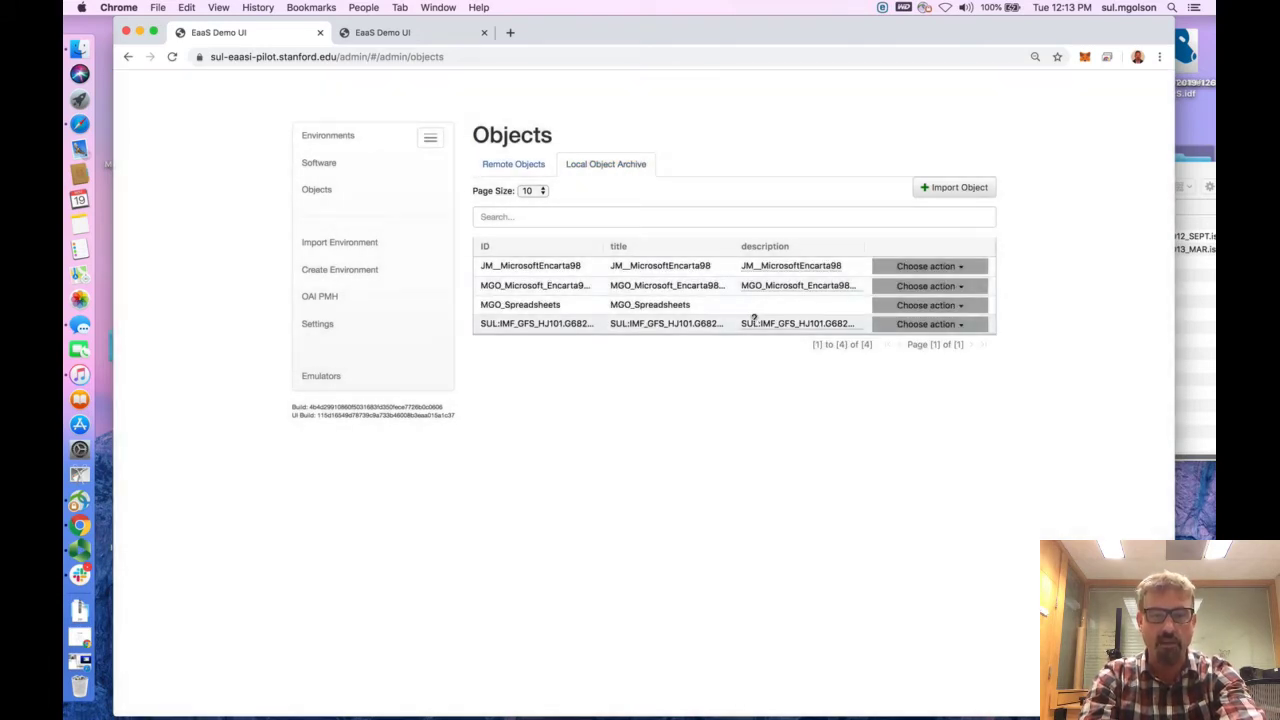
pyautogui.moveTo(603, 245); pyautogui.dragTo(669, 248)
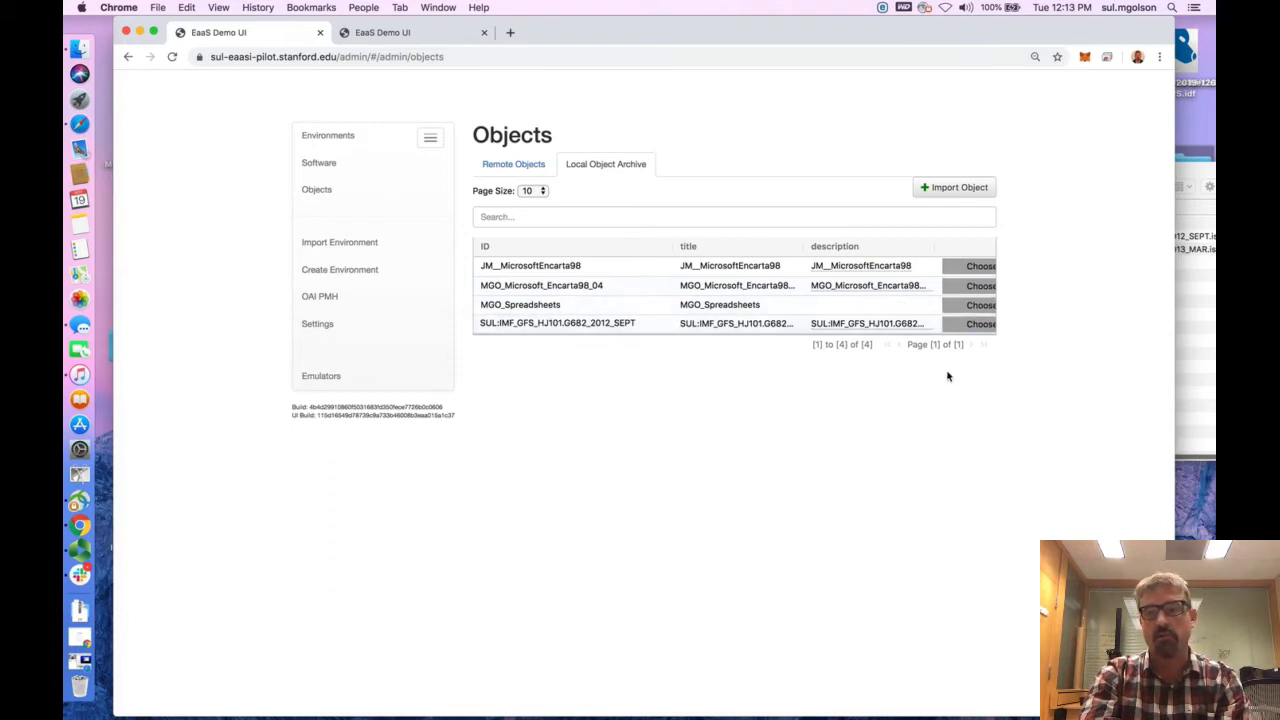
# Open the details of SUL:IMF_GFS_HJ101.G682_2012_SEPT and expand its Rendering Environments and Classification Details
pyautogui.click(978, 325)
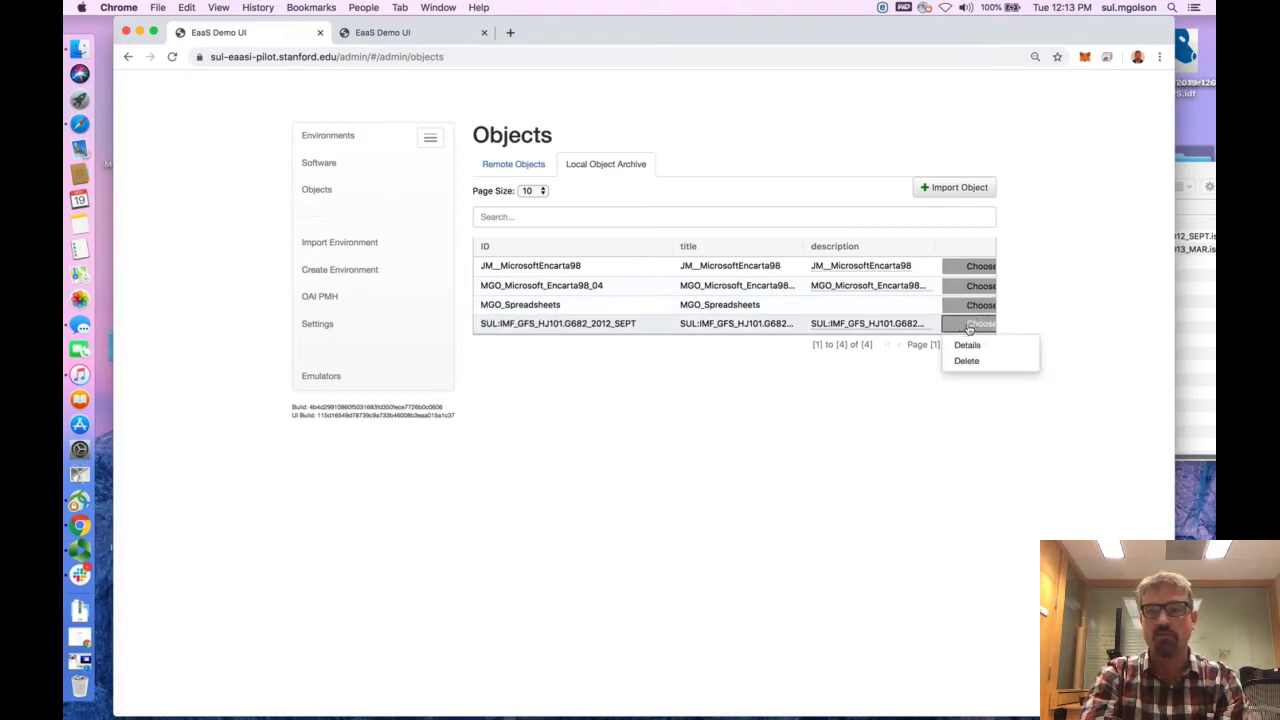
pyautogui.click(988, 323)
pyautogui.click(985, 324)
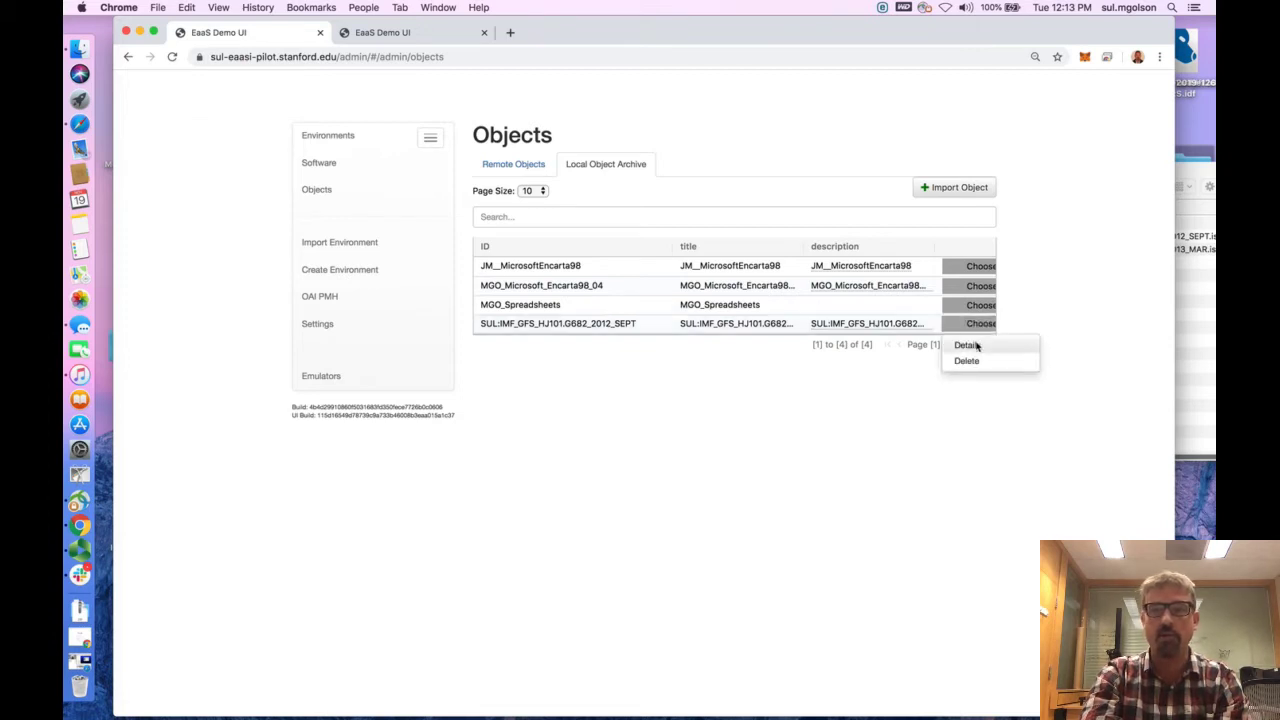
pyautogui.click(968, 345)
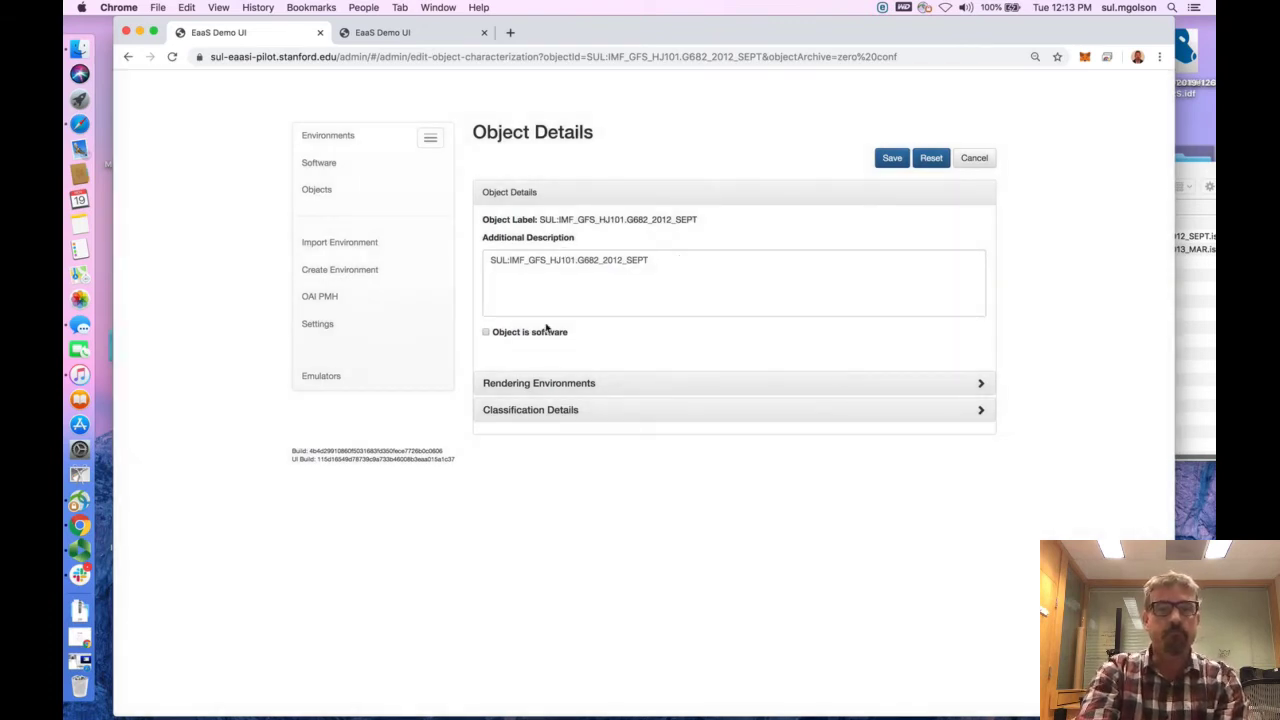
pyautogui.click(982, 384)
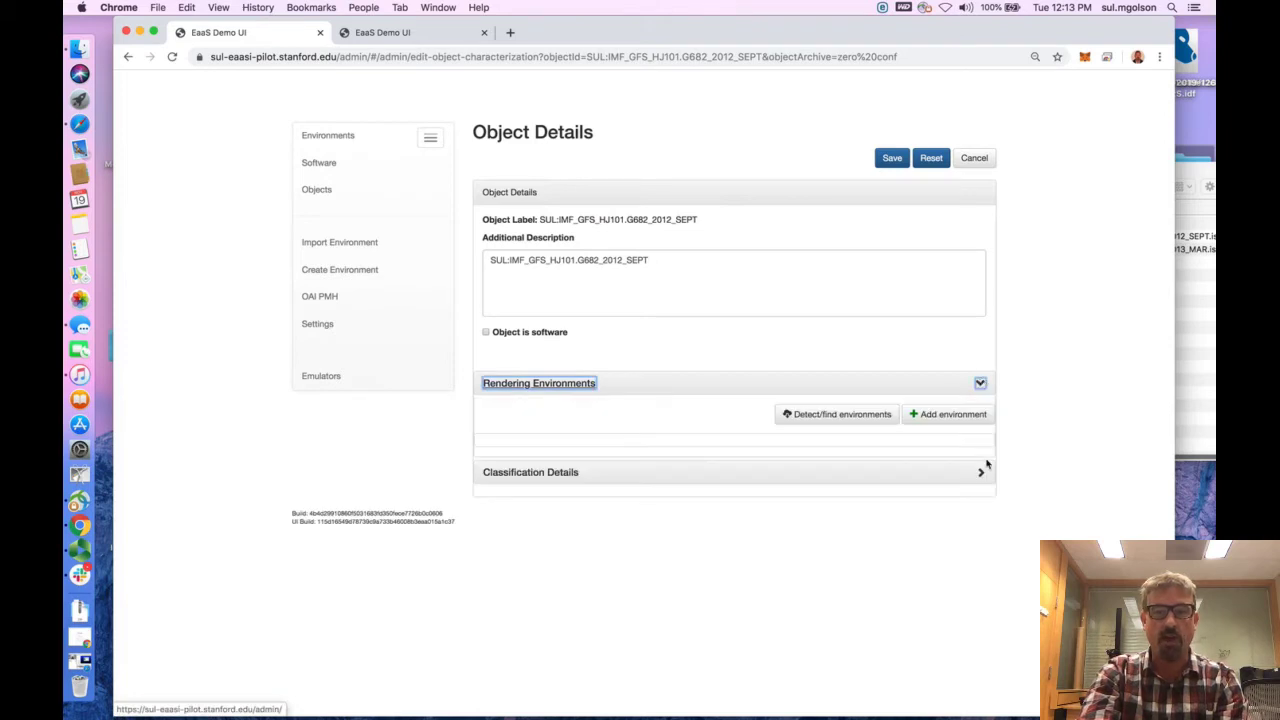
pyautogui.click(981, 474)
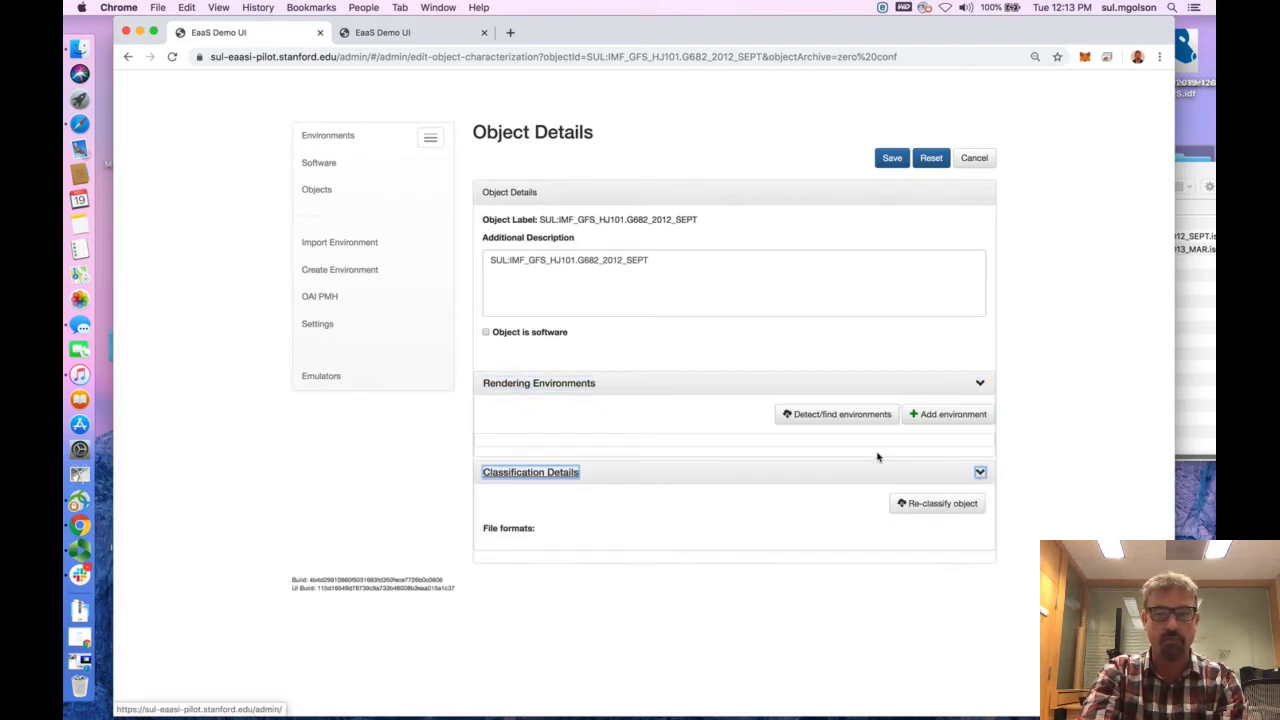
# Mark the SUL:IMF_GFS_HJ101.G682_2012_SEPT object as software and save its details
pyautogui.click(487, 332)
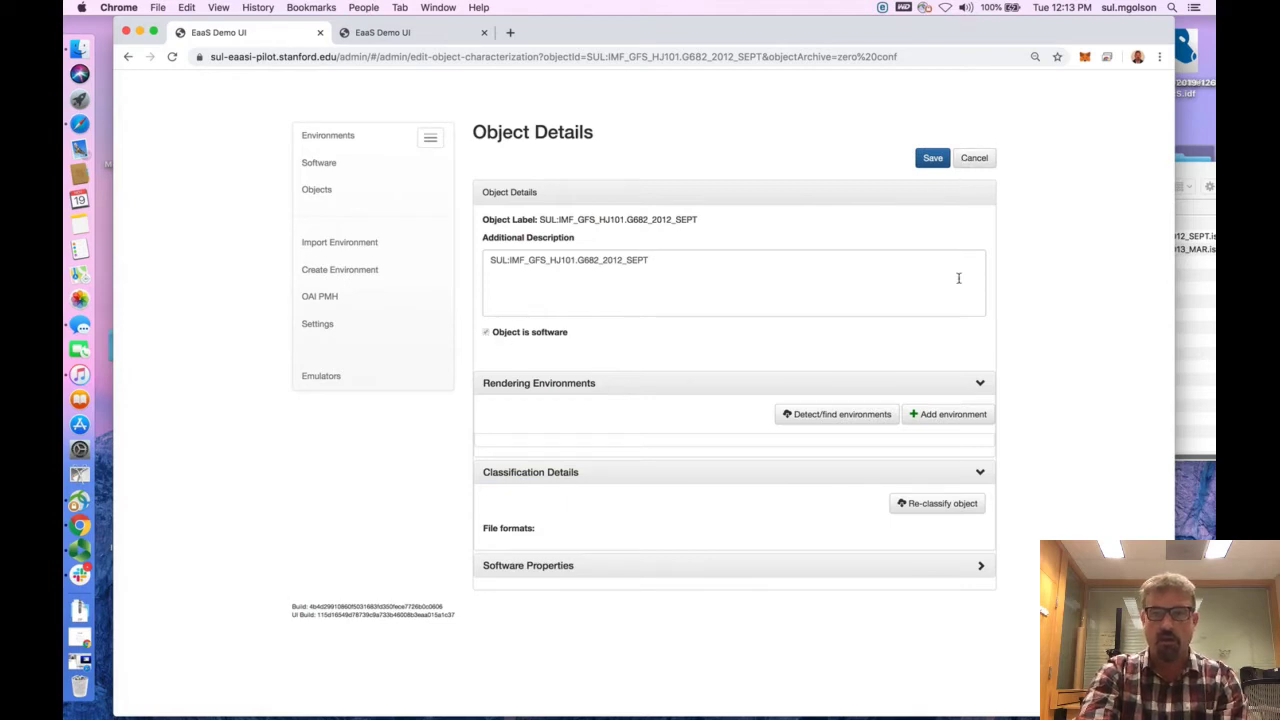
pyautogui.click(930, 158)
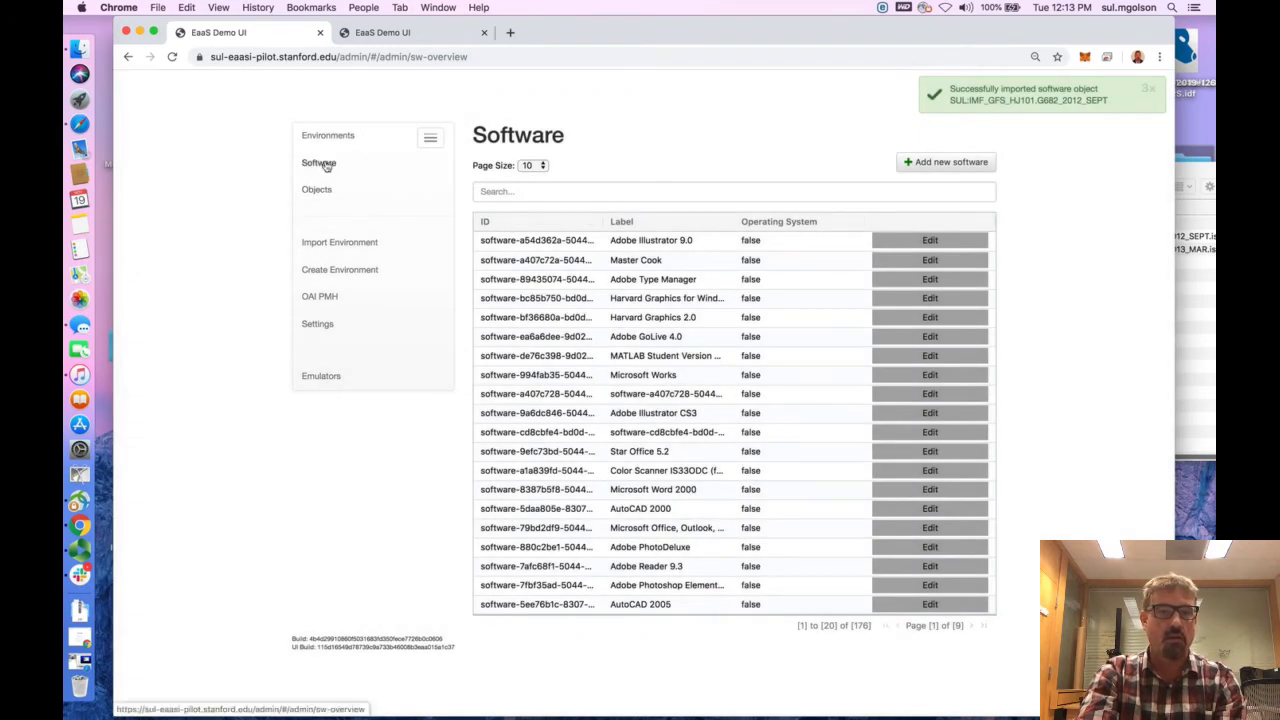
# Set the Software list's page size to 500 and look through the entries at the end of the list
pyautogui.click(534, 165)
pyautogui.click(531, 212)
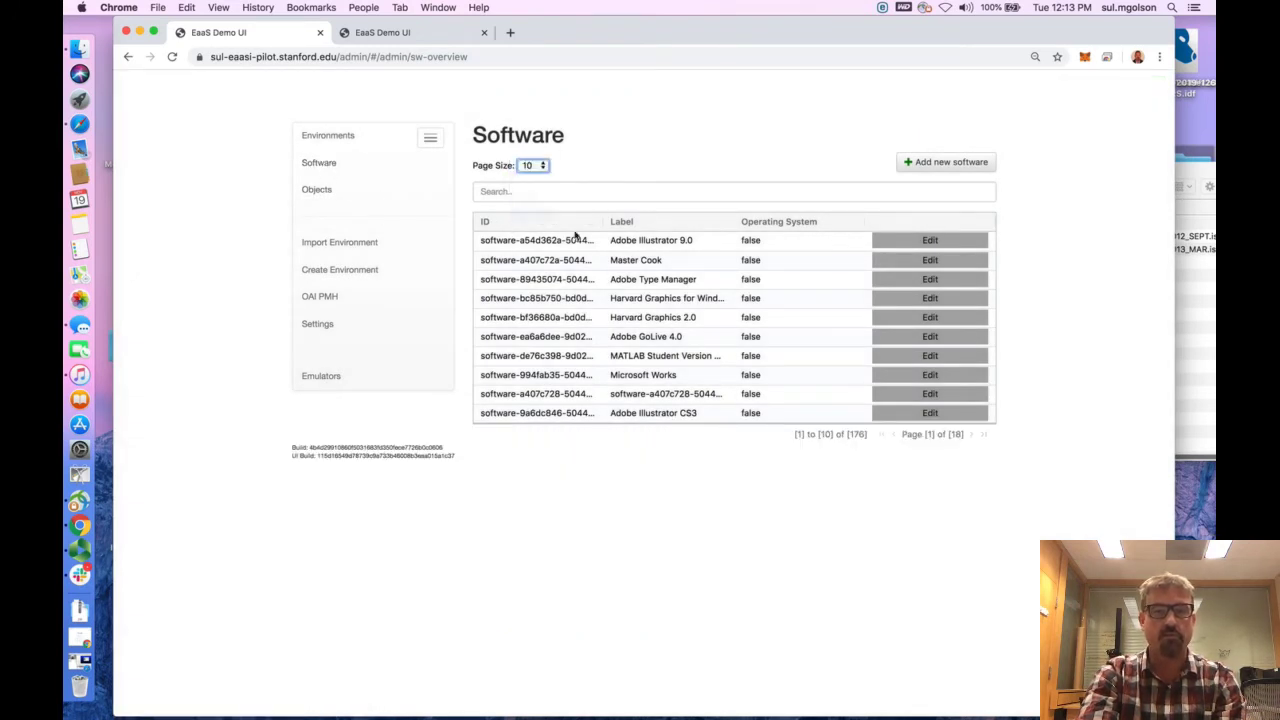
pyautogui.click(531, 165)
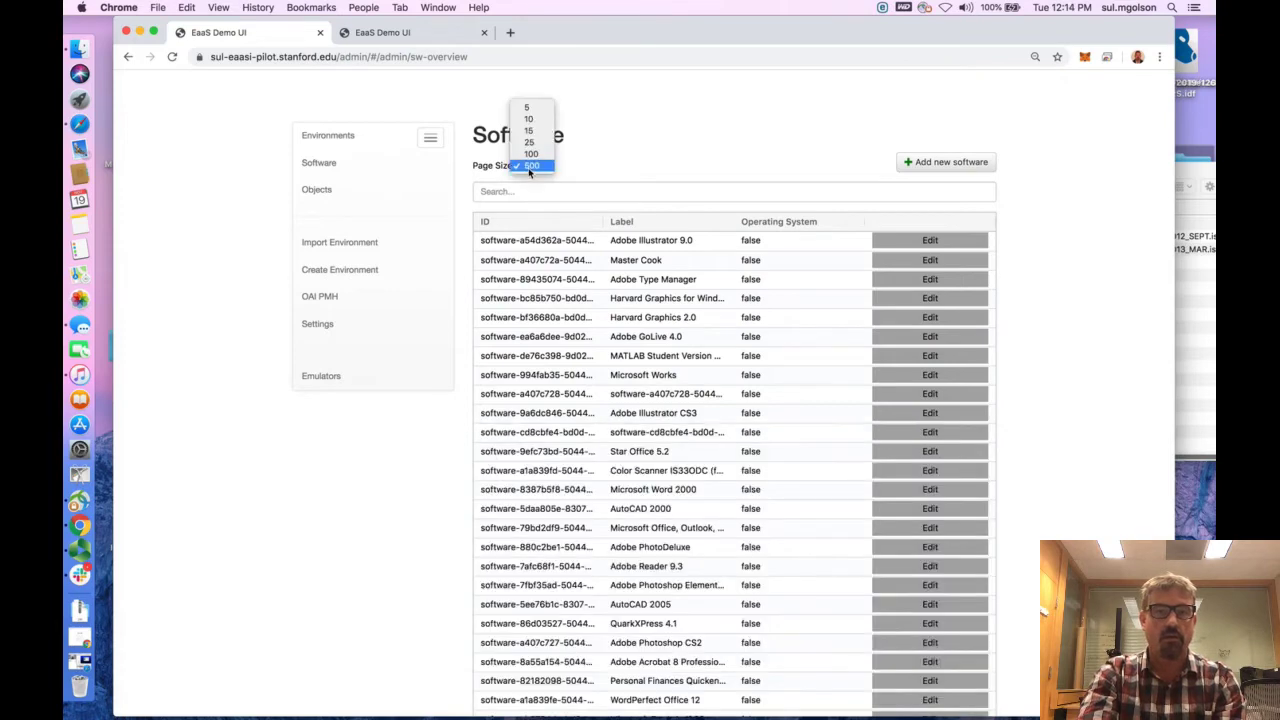
pyautogui.click(530, 164)
pyautogui.scroll(-4, 625, 548)
pyautogui.scroll(-15, 625, 548)
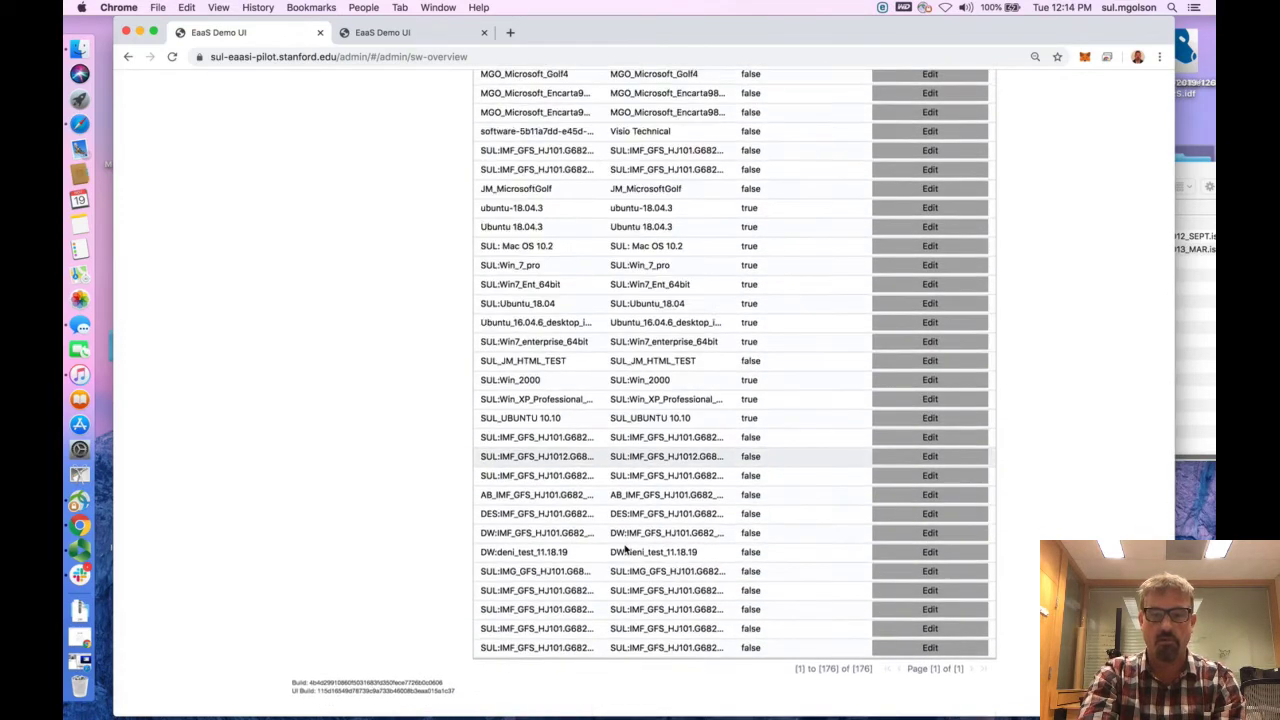
# Widen the Software list's ID column and open the SUL:IMF_GFS_HJ101.G682_2012_SEPT entry for editing
pyautogui.scroll(20, 766, 583)
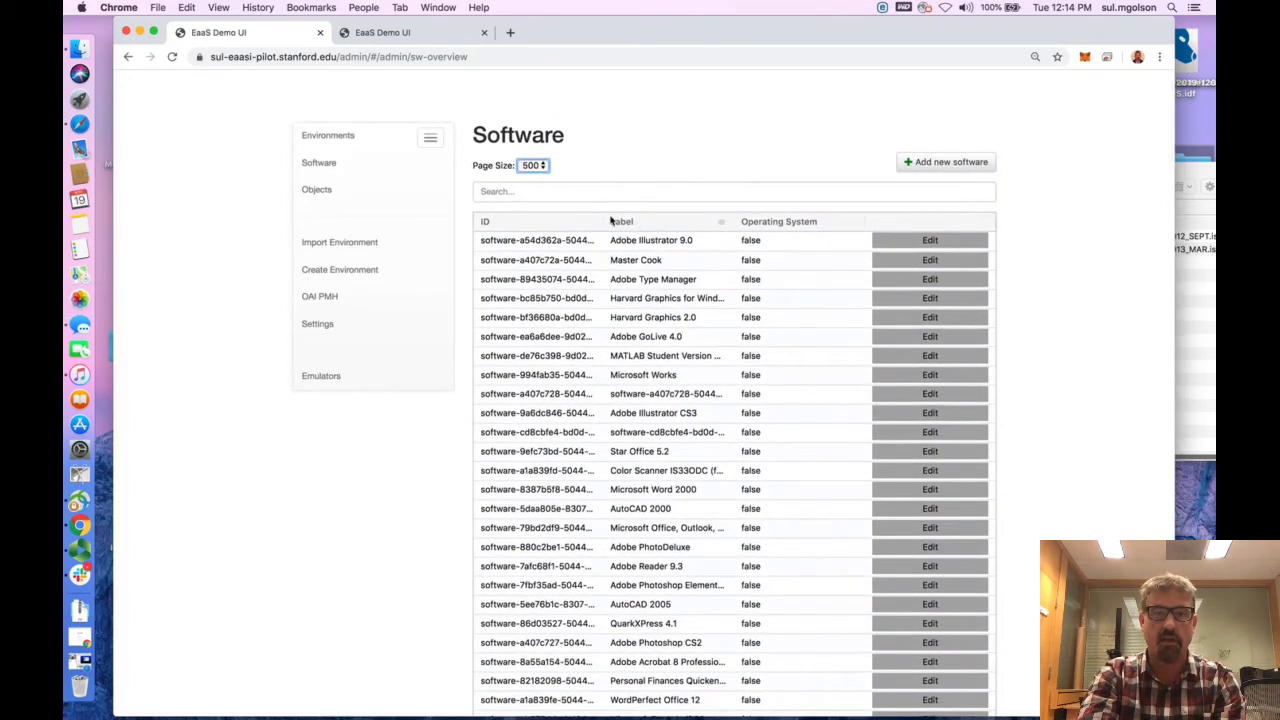
pyautogui.moveTo(600, 214); pyautogui.dragTo(688, 215)
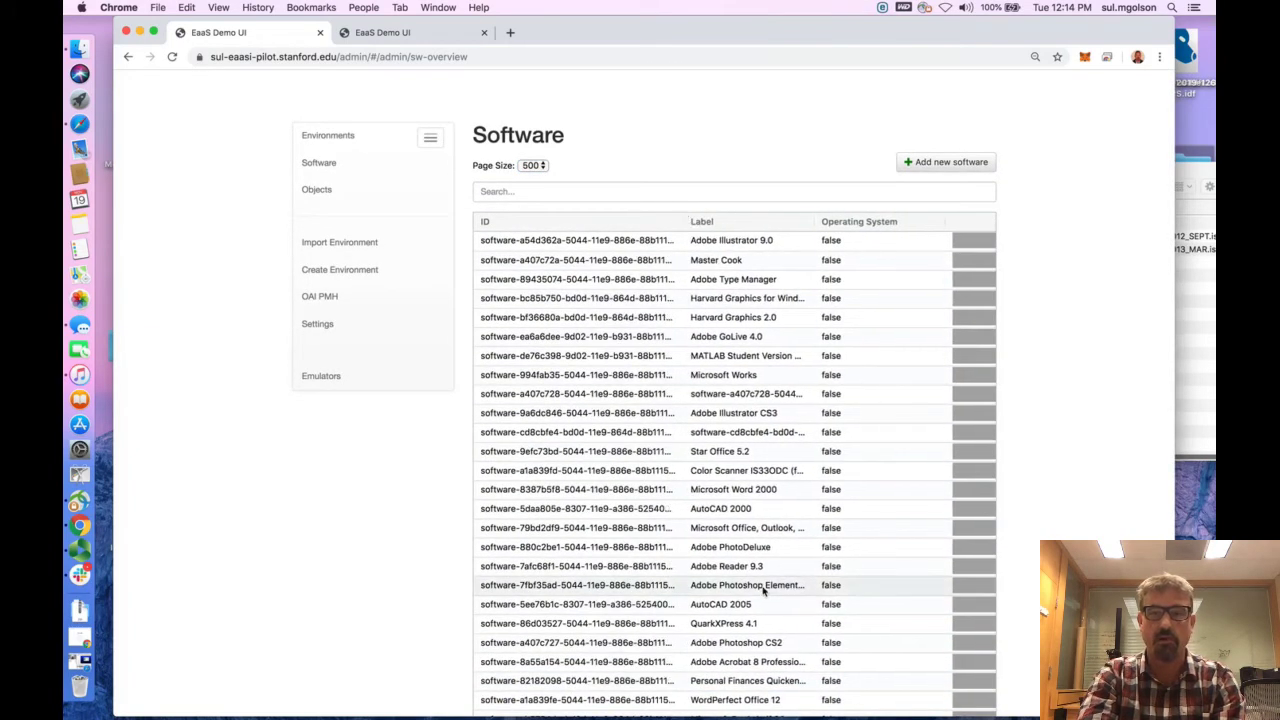
pyautogui.scroll(-10, 766, 591)
pyautogui.scroll(-10, 763, 591)
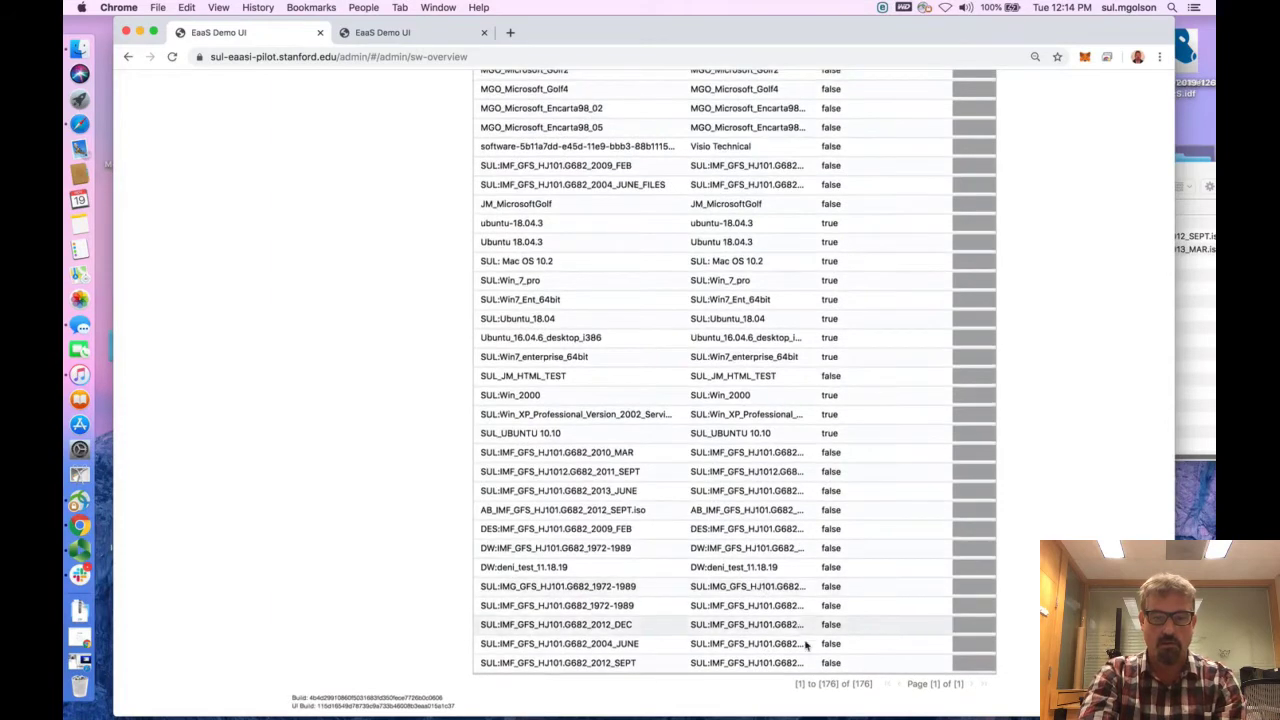
pyautogui.click(976, 666)
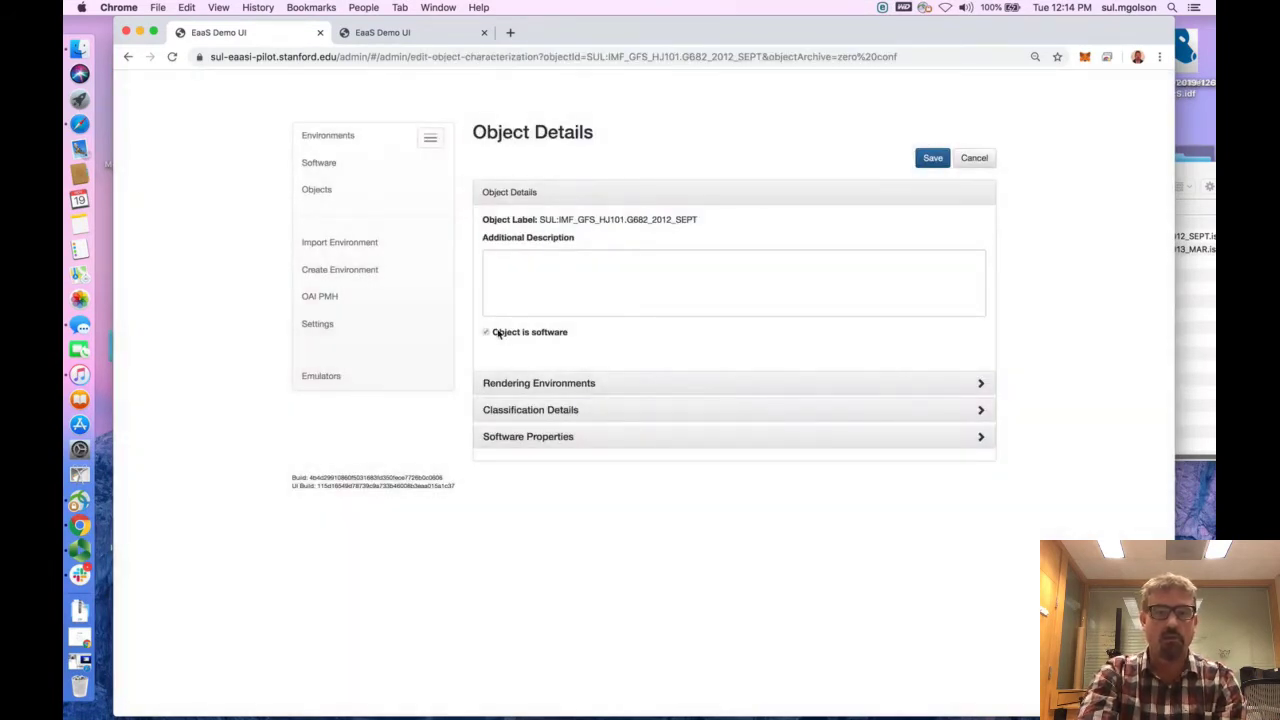
# Add Windows XP Professional + Adobe Reader 9.3 as a rendering environment for the object and run it
pyautogui.click(980, 384)
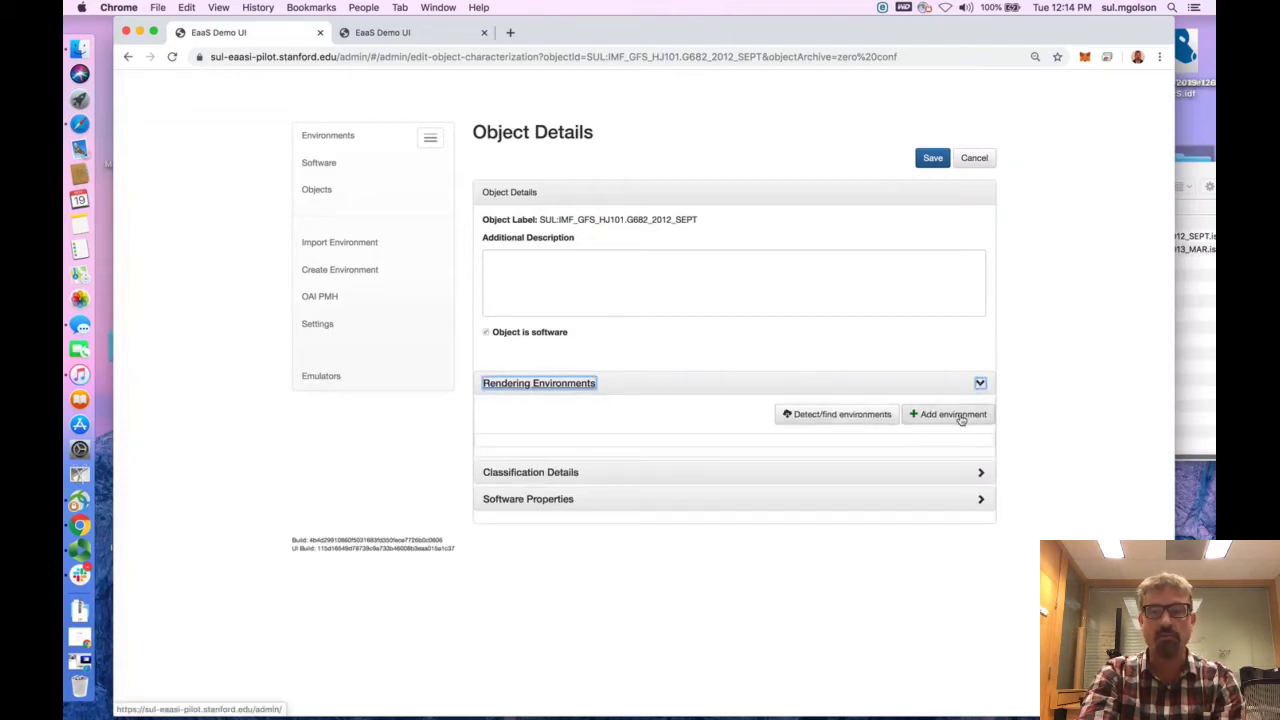
pyautogui.click(958, 416)
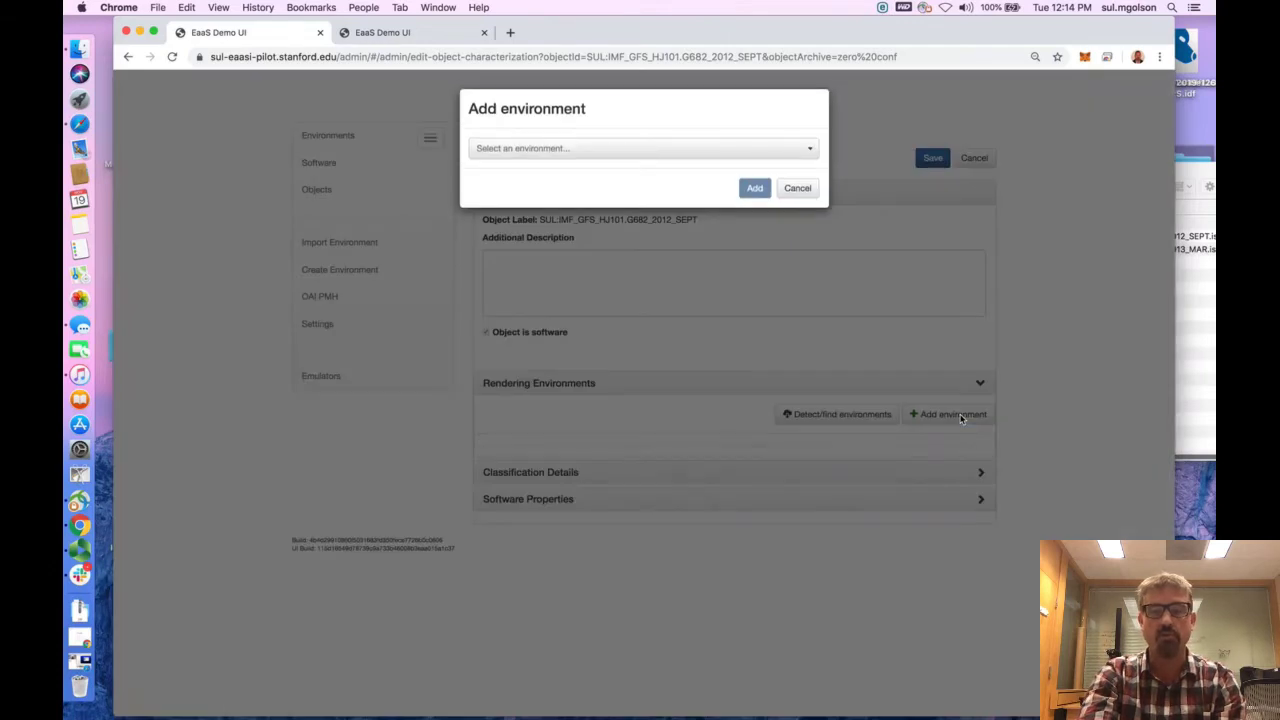
pyautogui.click(553, 148)
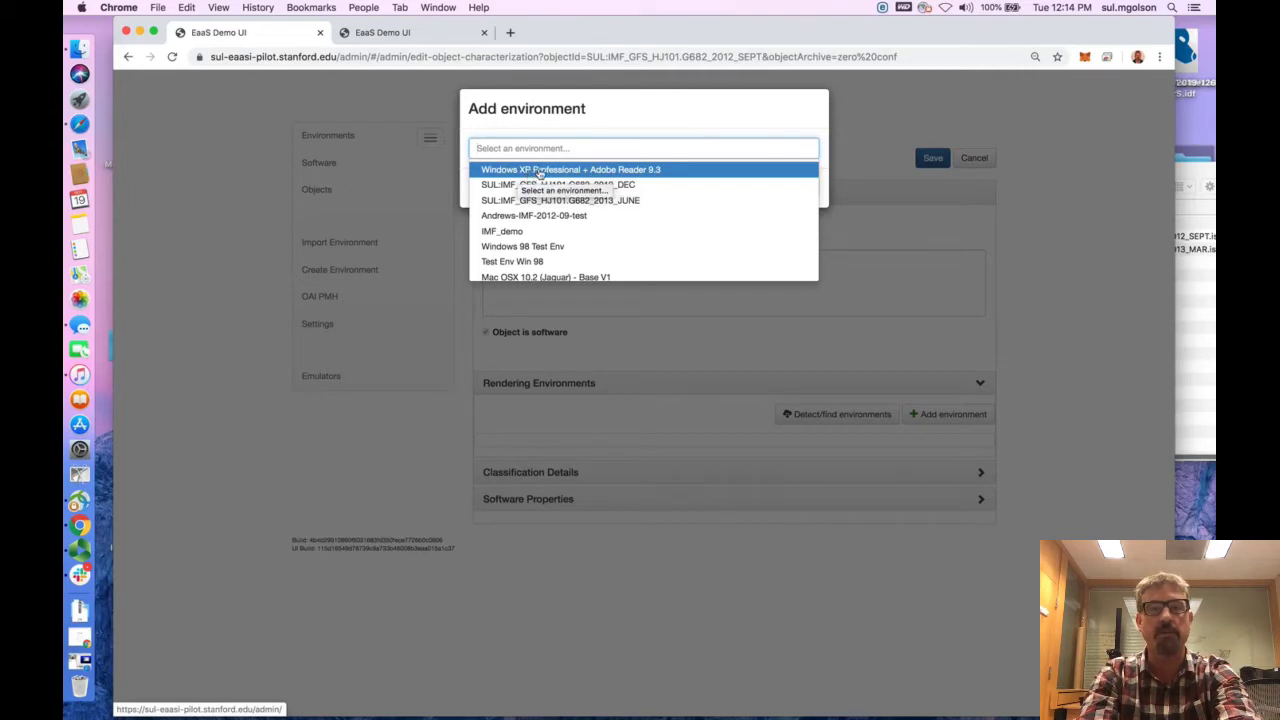
pyautogui.click(548, 170)
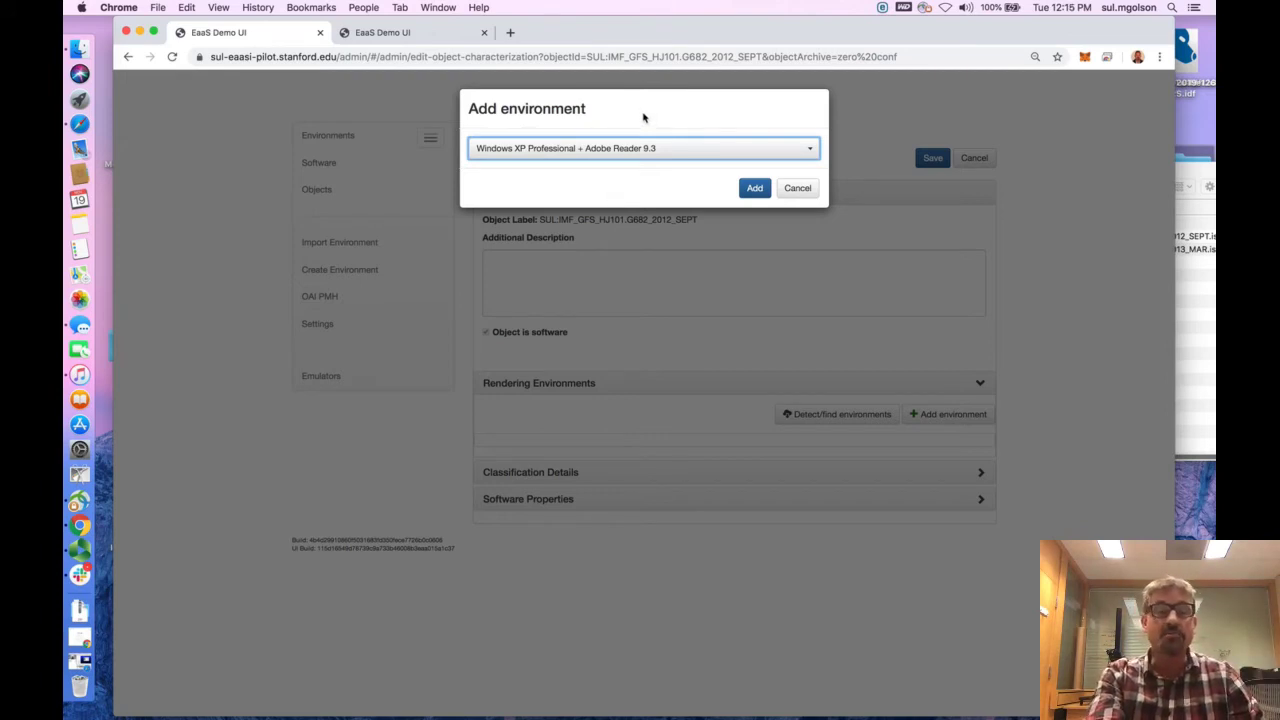
pyautogui.click(754, 190)
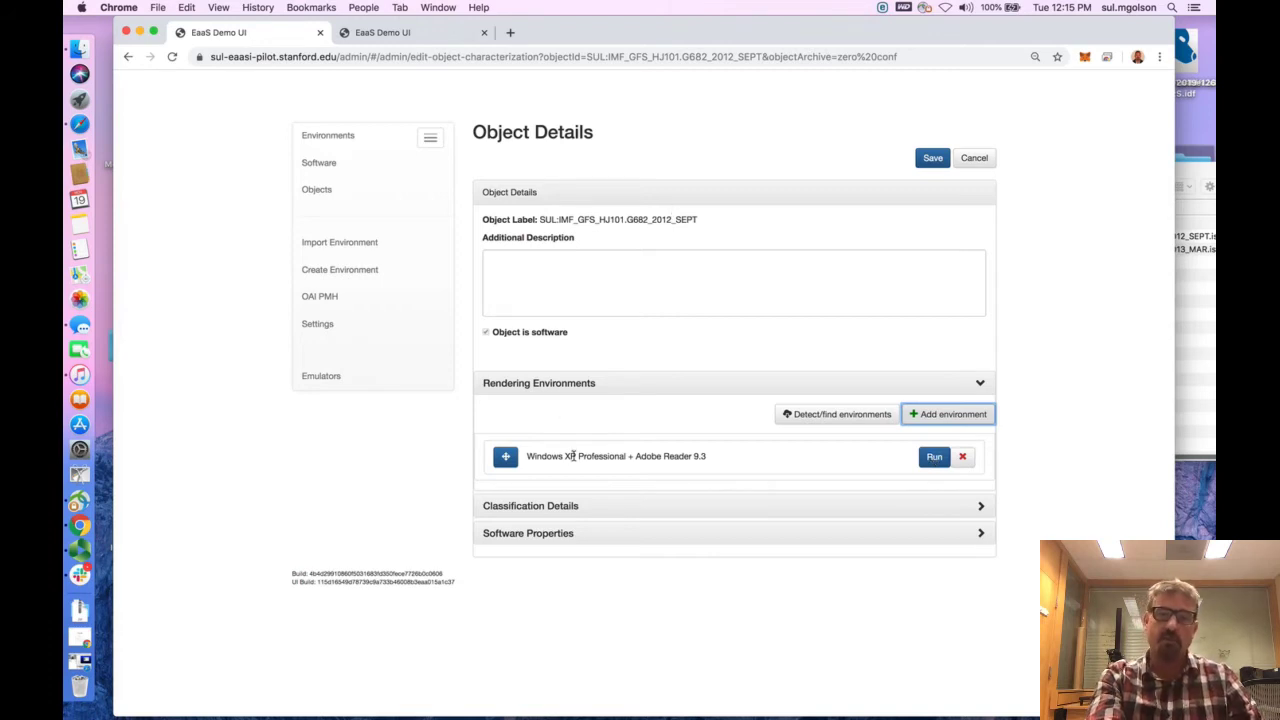
pyautogui.click(933, 458)
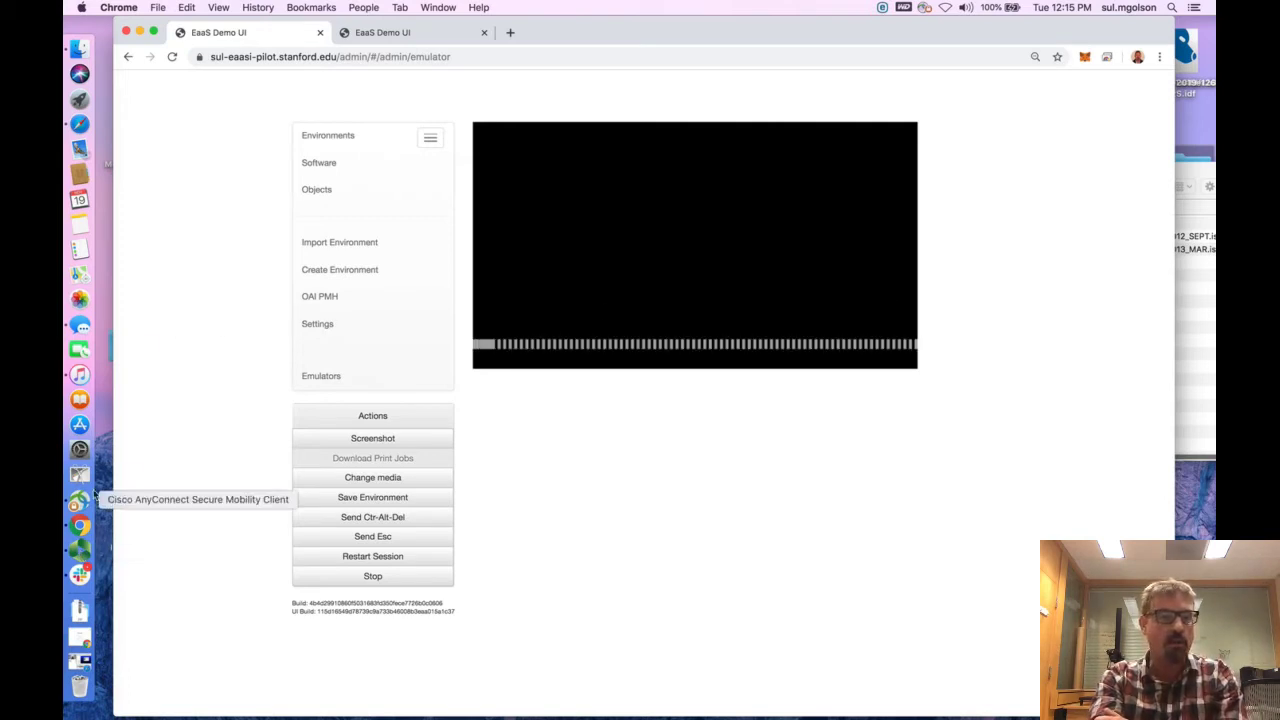
pyautogui.click(80, 549)
pyautogui.click(436, 176)
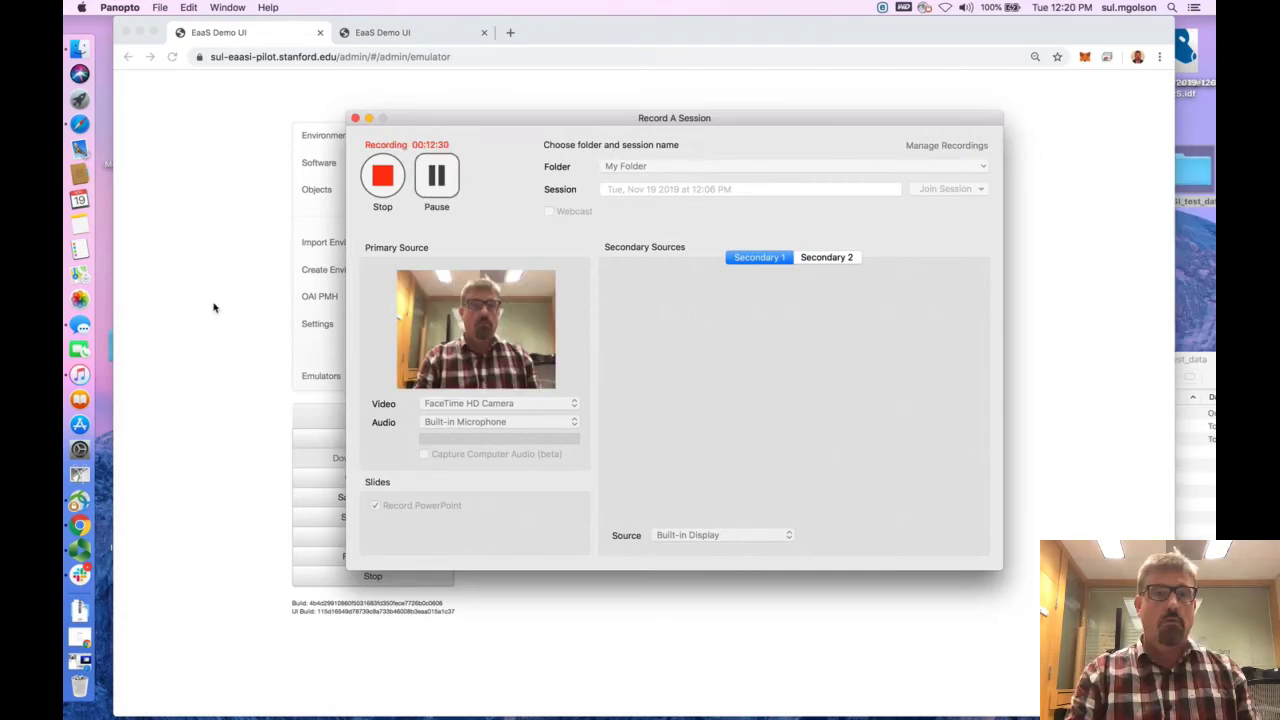
pyautogui.click(213, 308)
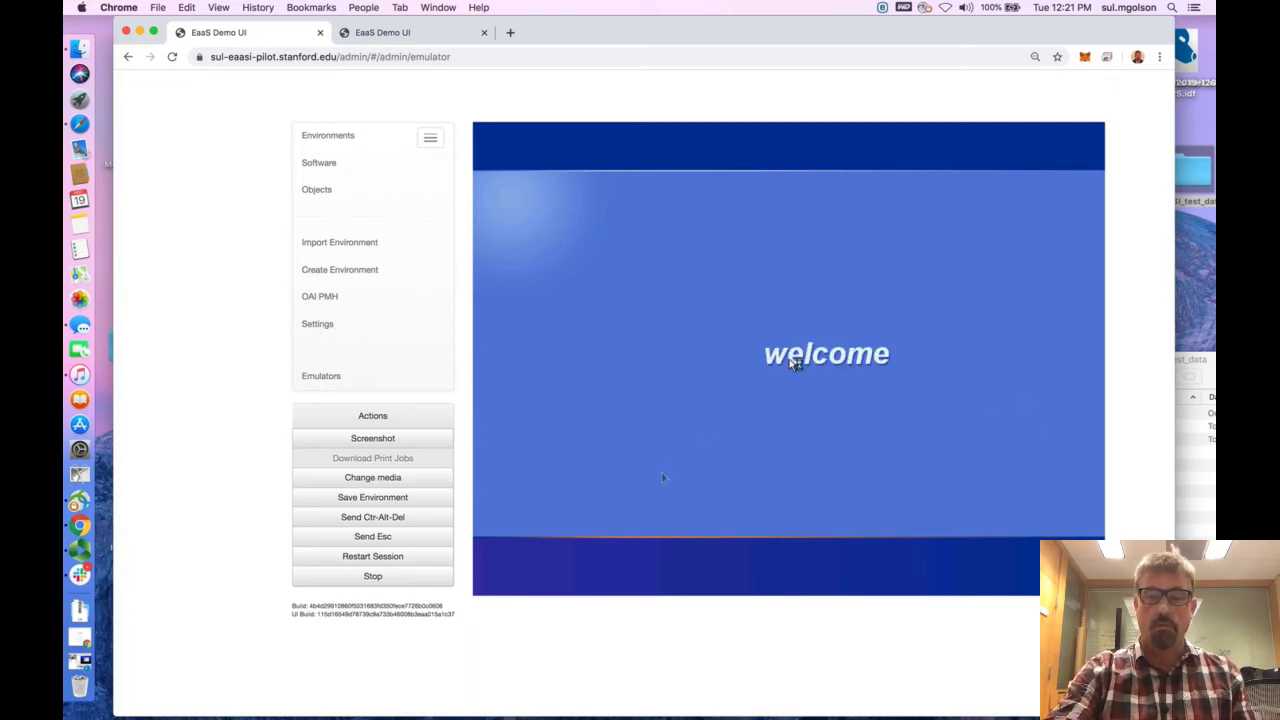
pyautogui.press('XF86AudioRaiseVolume')
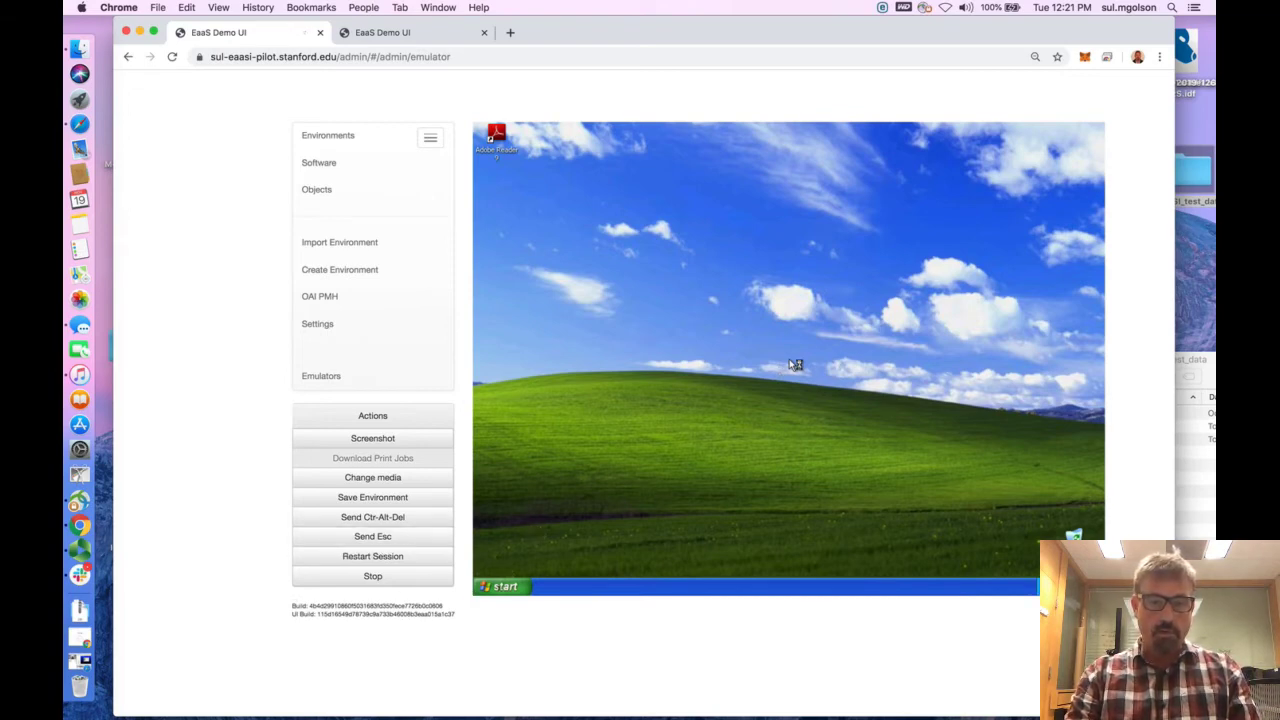
pyautogui.click(795, 365)
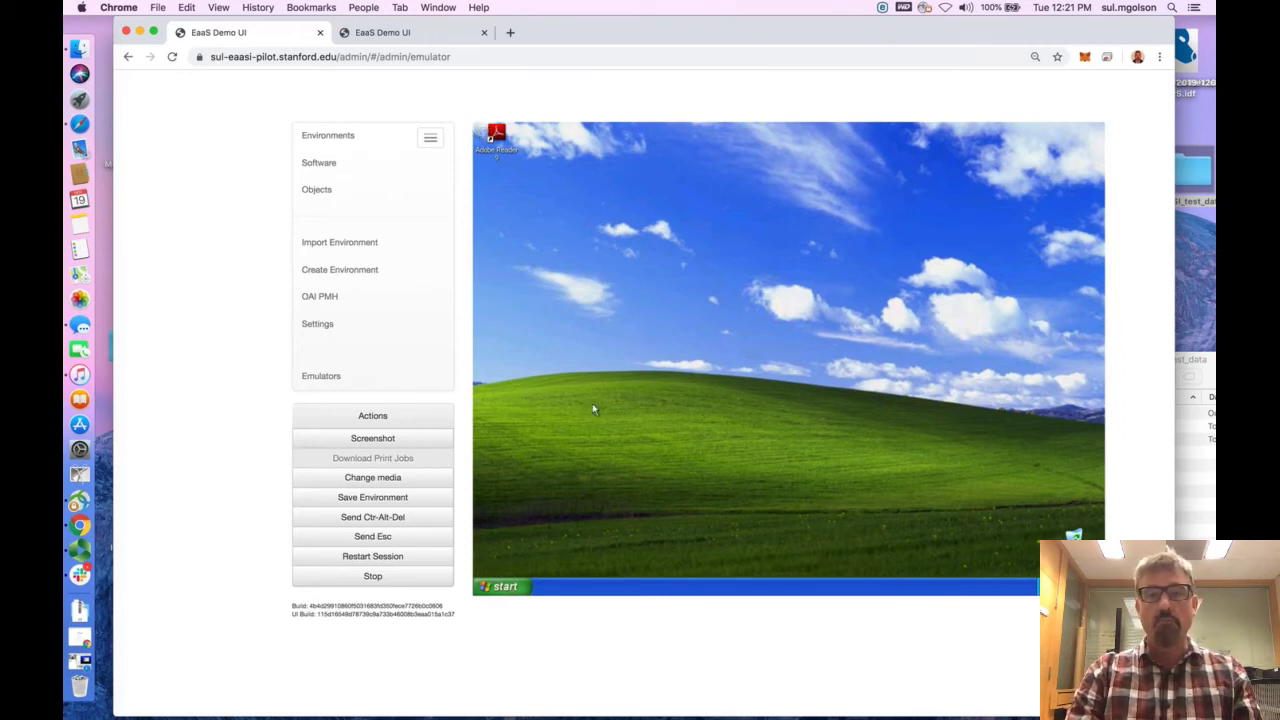
# Open My Computer in the emulated Windows XP and move its window higher on the desktop
pyautogui.click(507, 587)
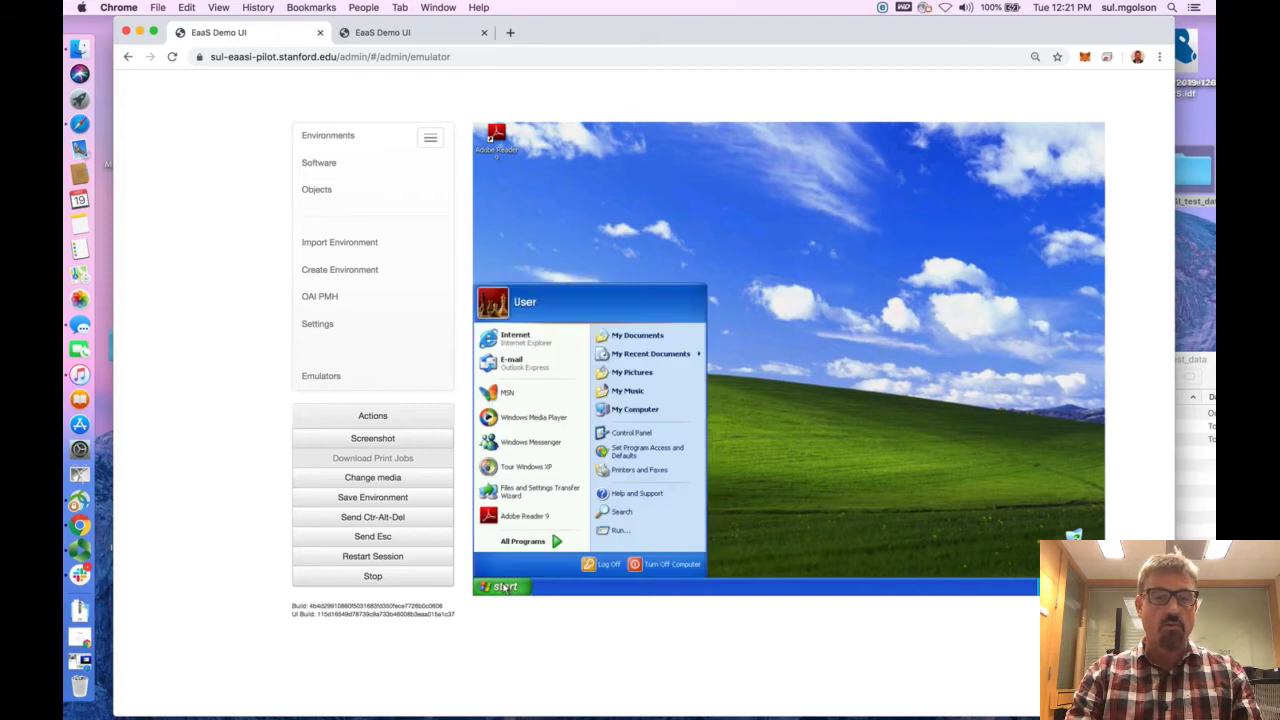
pyautogui.click(640, 410)
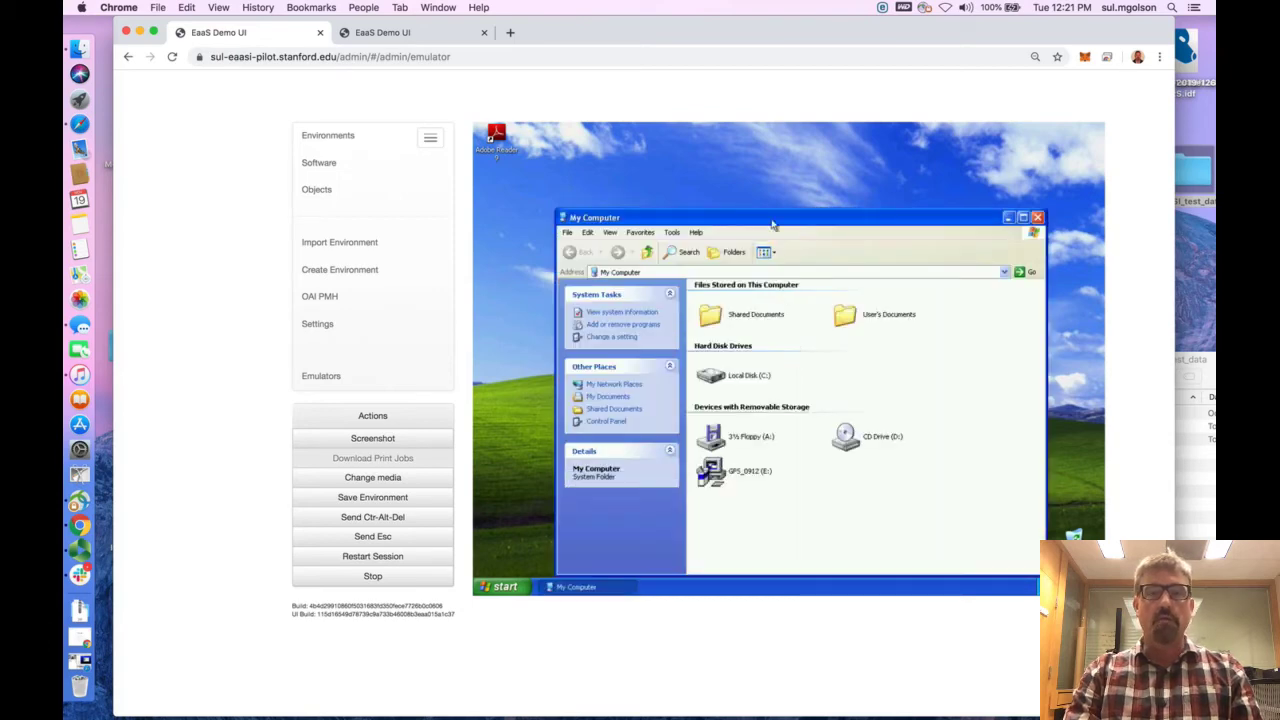
pyautogui.moveTo(772, 224); pyautogui.dragTo(763, 182)
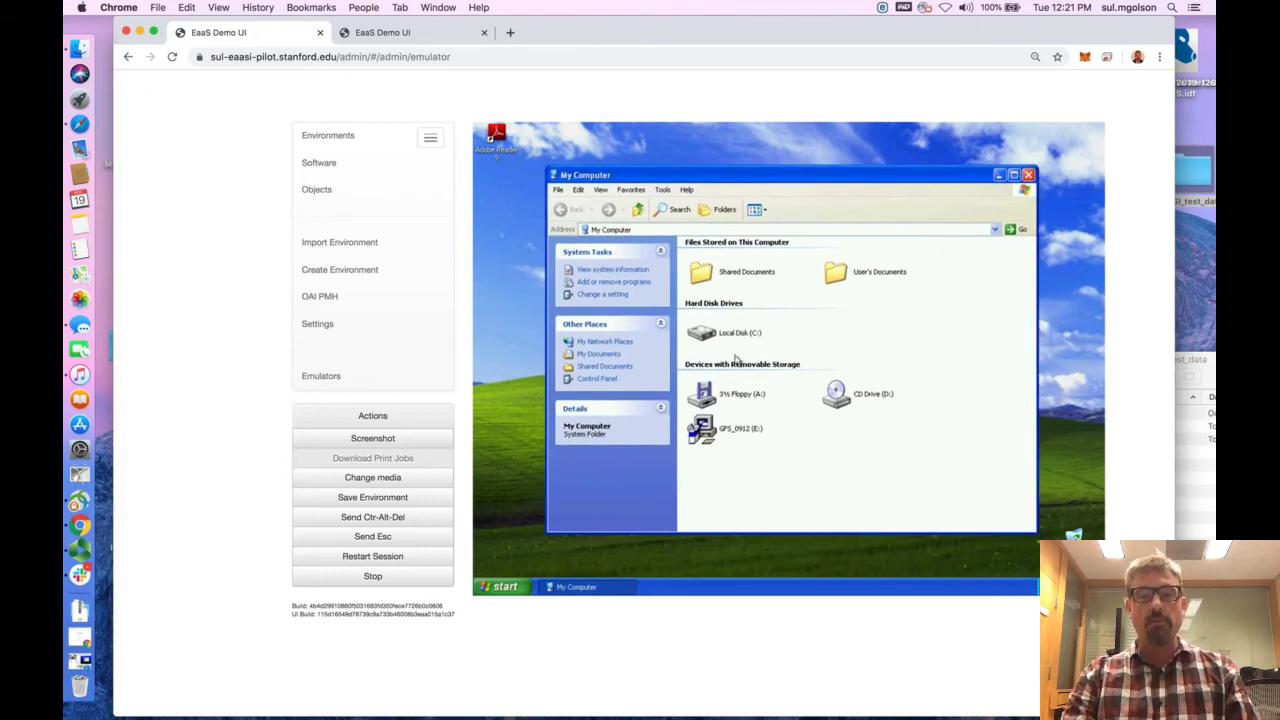
pyautogui.moveTo(712, 430)
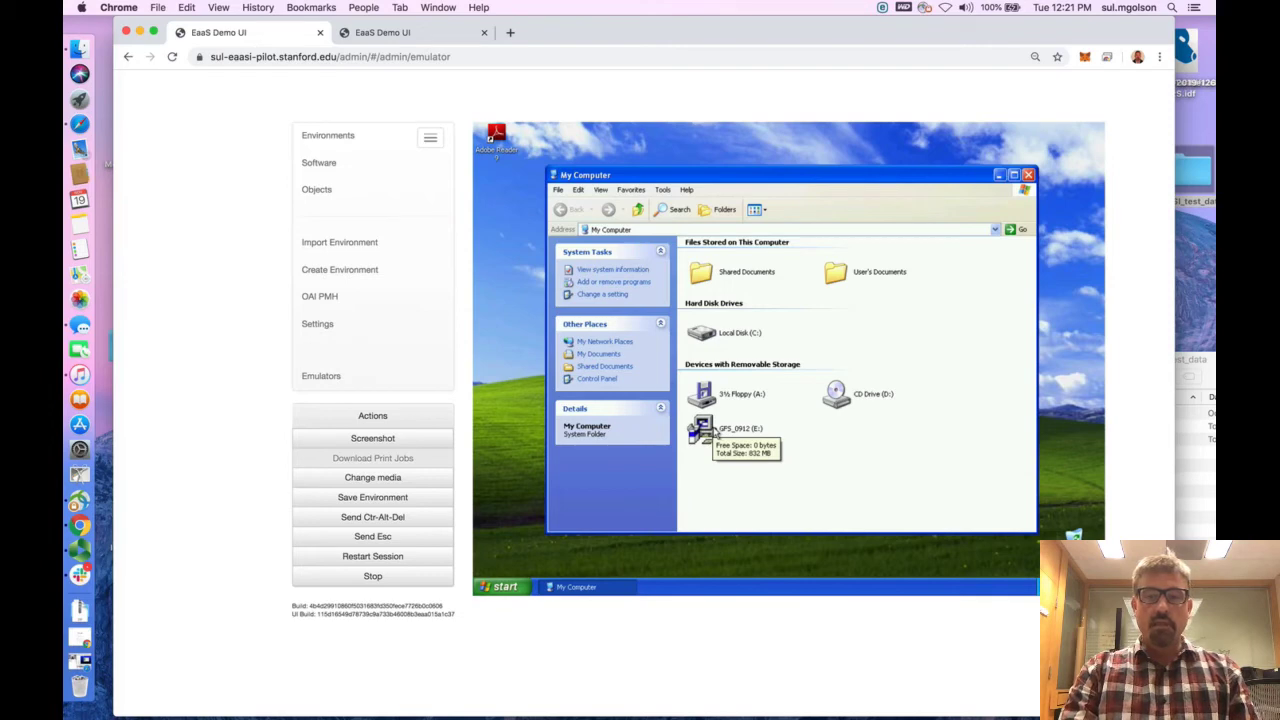
pyautogui.rightClick(716, 432)
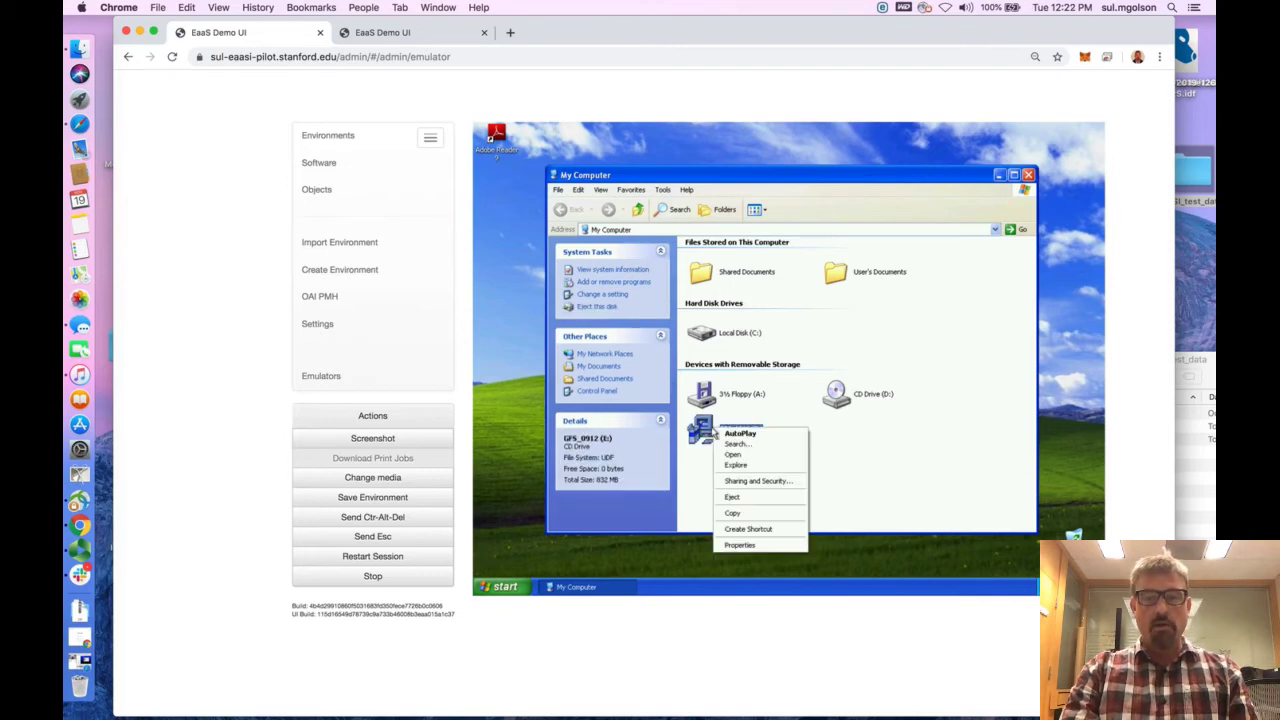
pyautogui.click(872, 449)
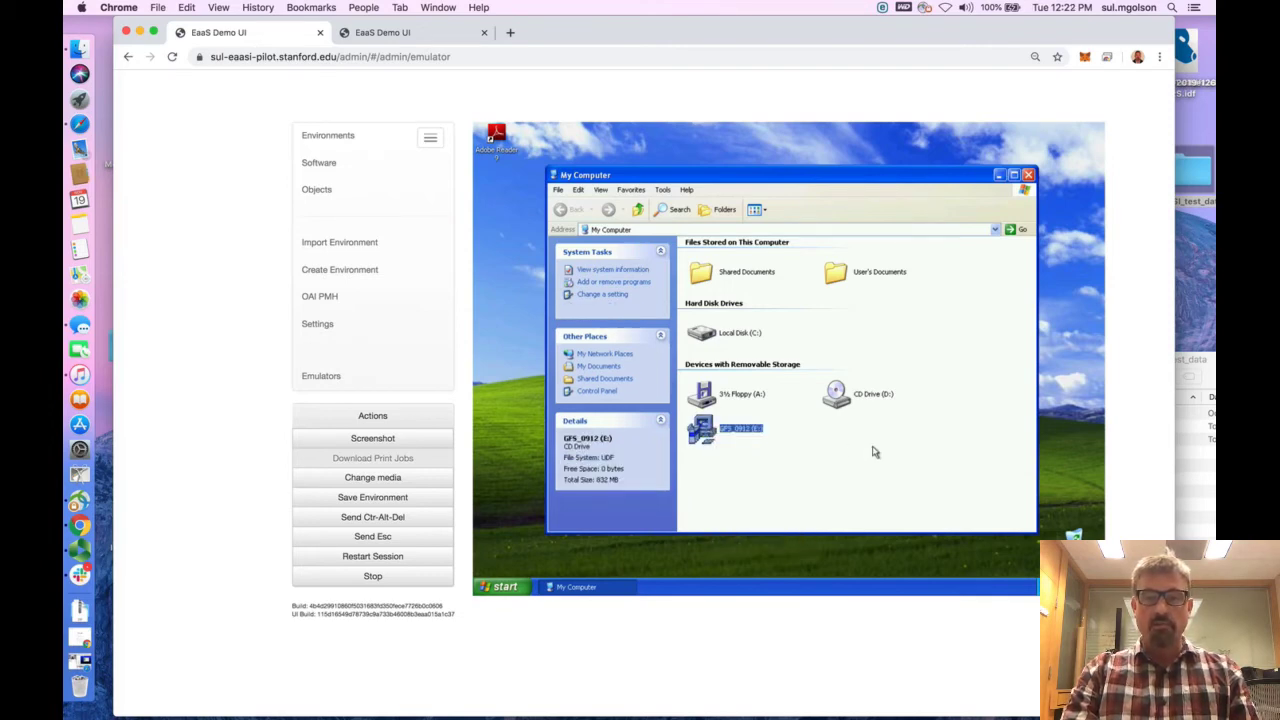
# Explore the contents of the GFS_0912 (E:) disc in a folder window
pyautogui.moveTo(709, 428)
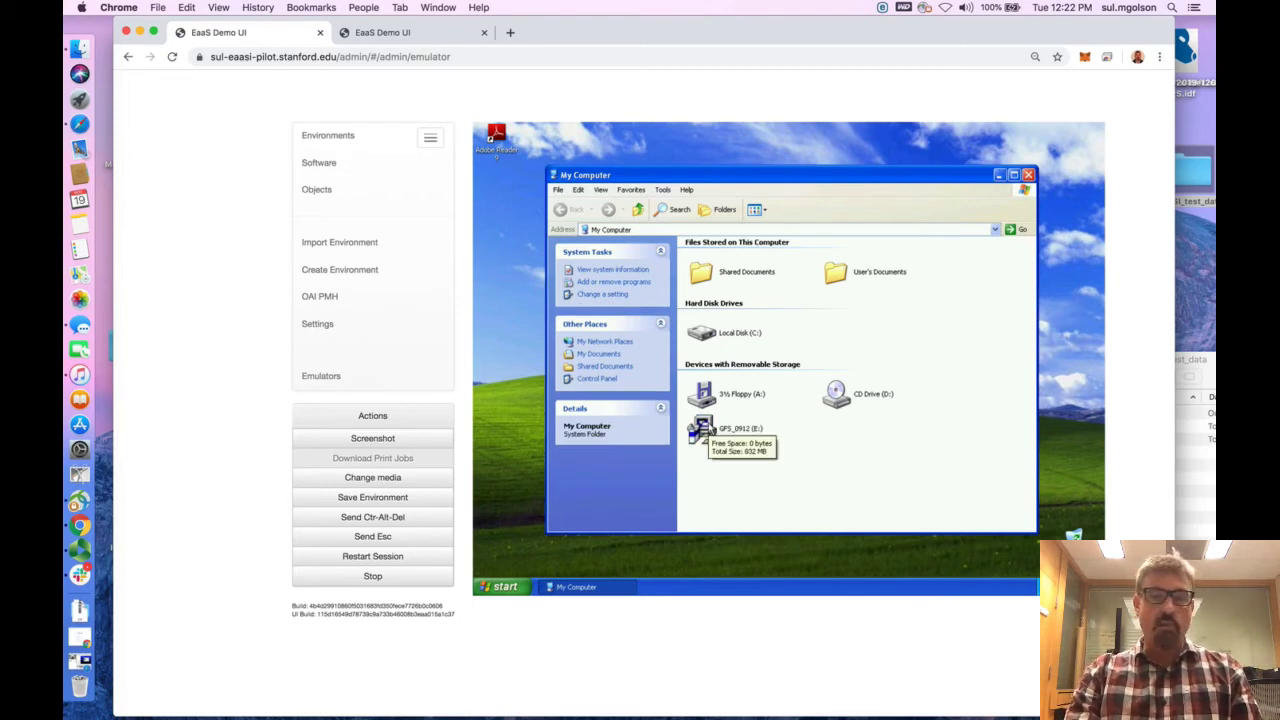
pyautogui.rightClick(709, 426)
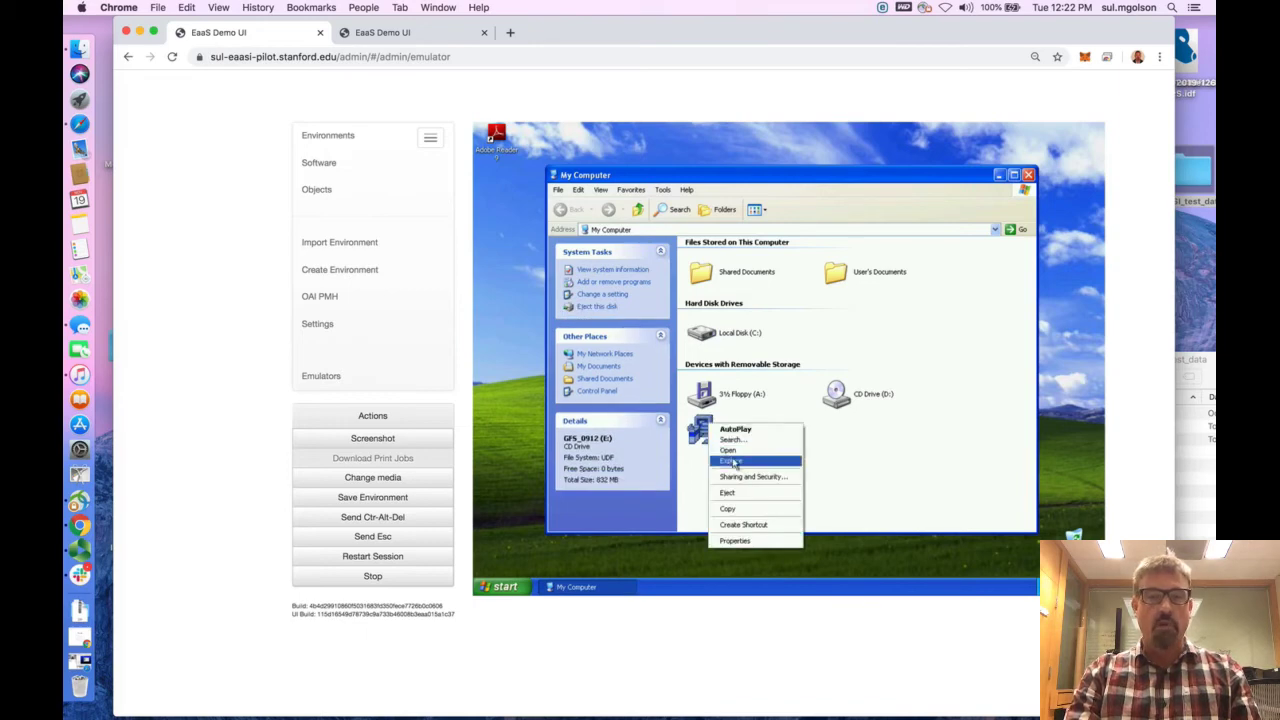
pyautogui.click(735, 461)
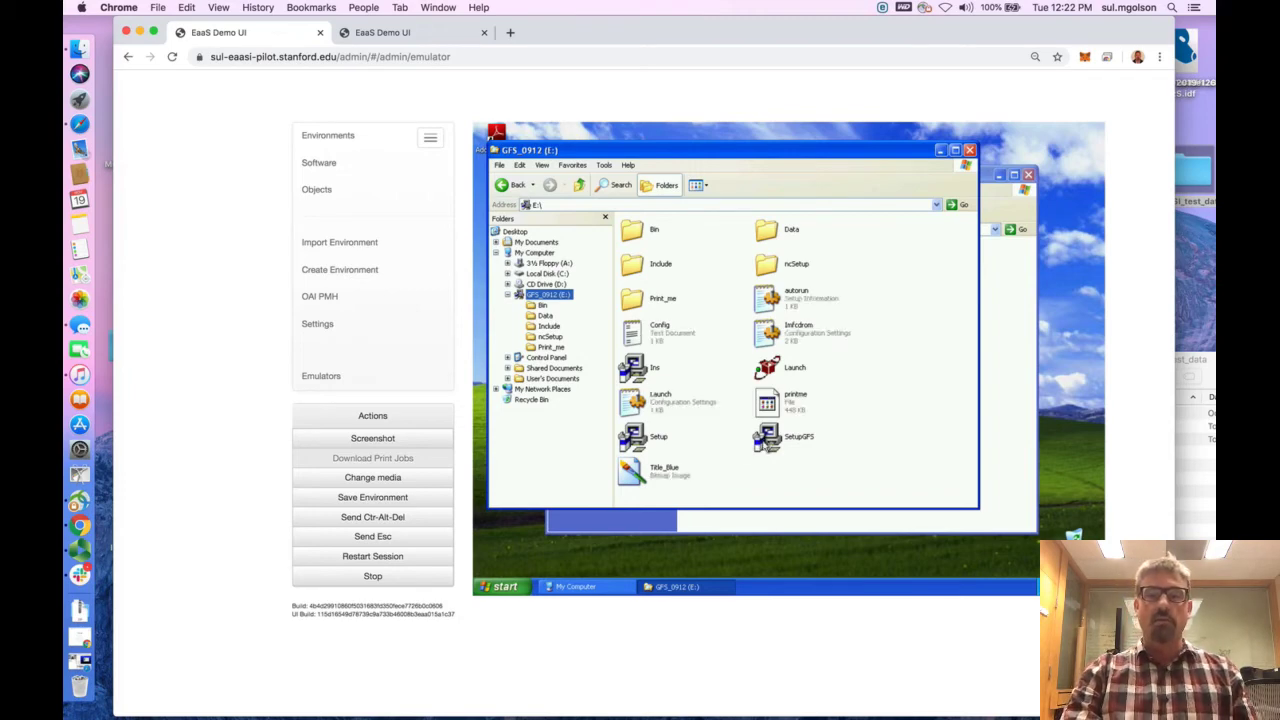
# Launch SetupGFS from the GFS_0912 disc and close both the disc's folder window and My Computer
pyautogui.click(766, 438)
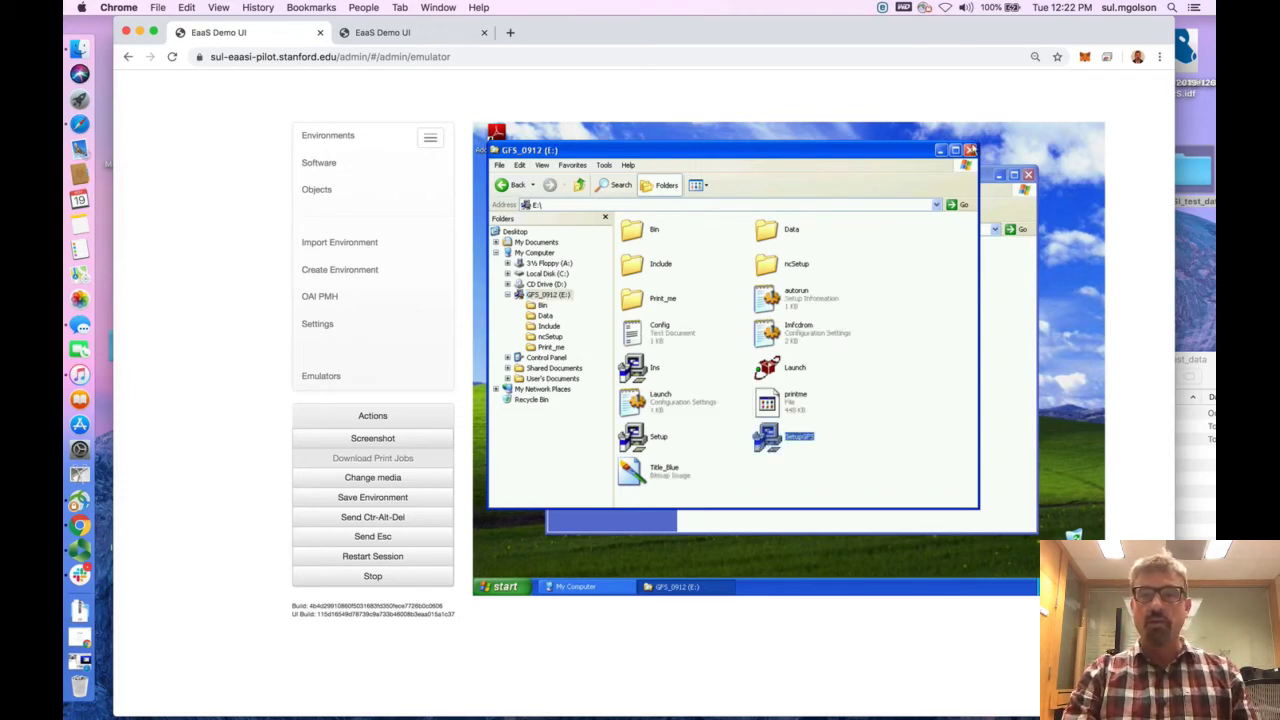
pyautogui.click(970, 150)
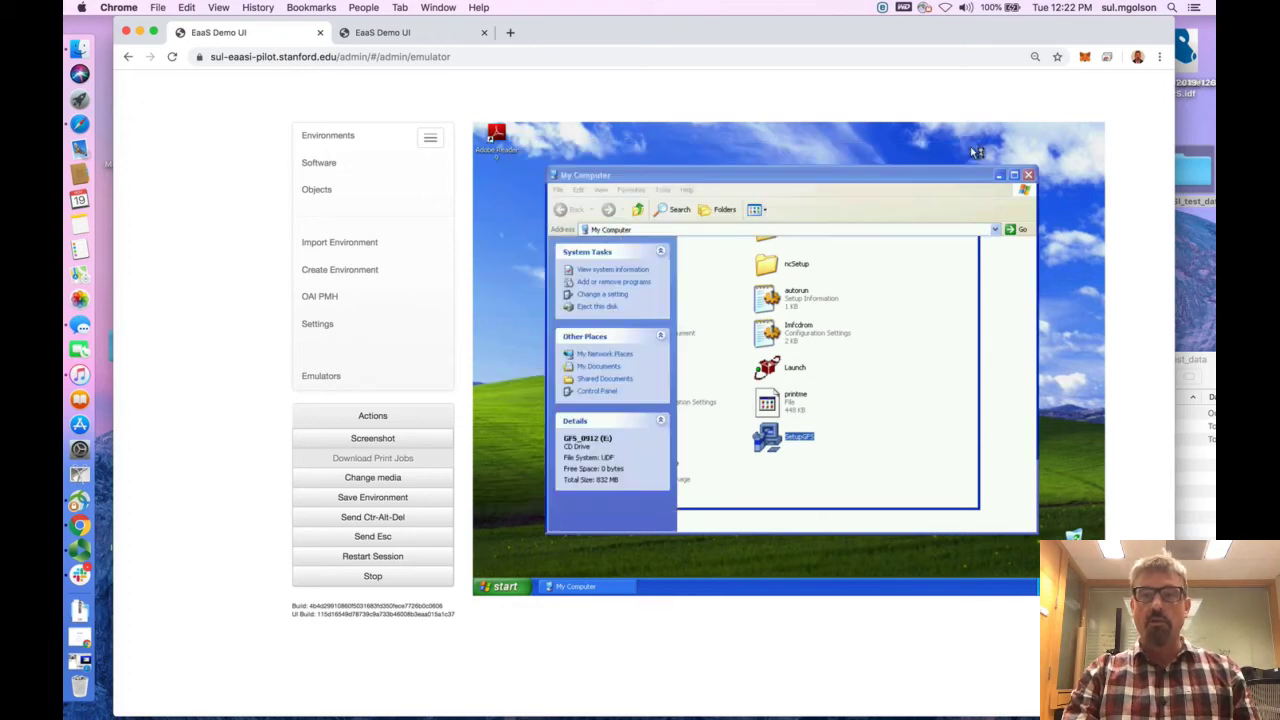
pyautogui.click(1028, 176)
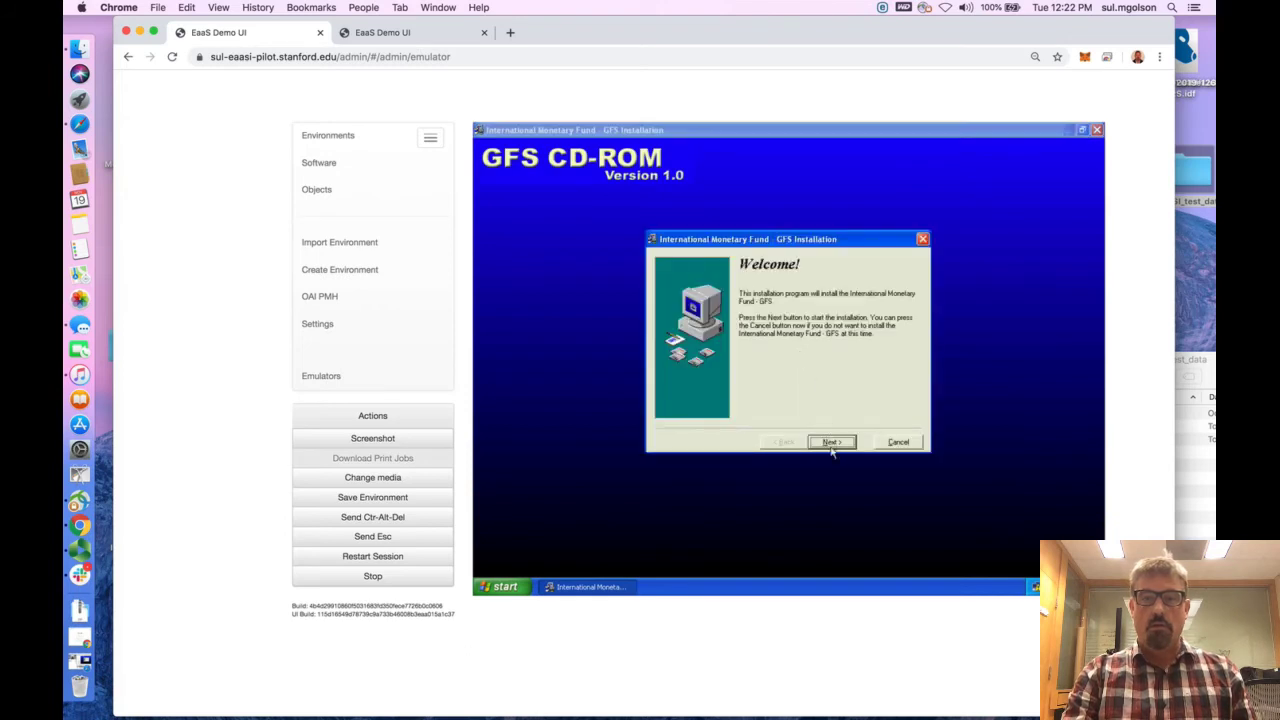
# Install International Monetary Fund - GFS as Single User License - Retrieve Data from CD, in C:\Program Files\IMF\GFS with program group IMF CD-ROM
pyautogui.click(831, 448)
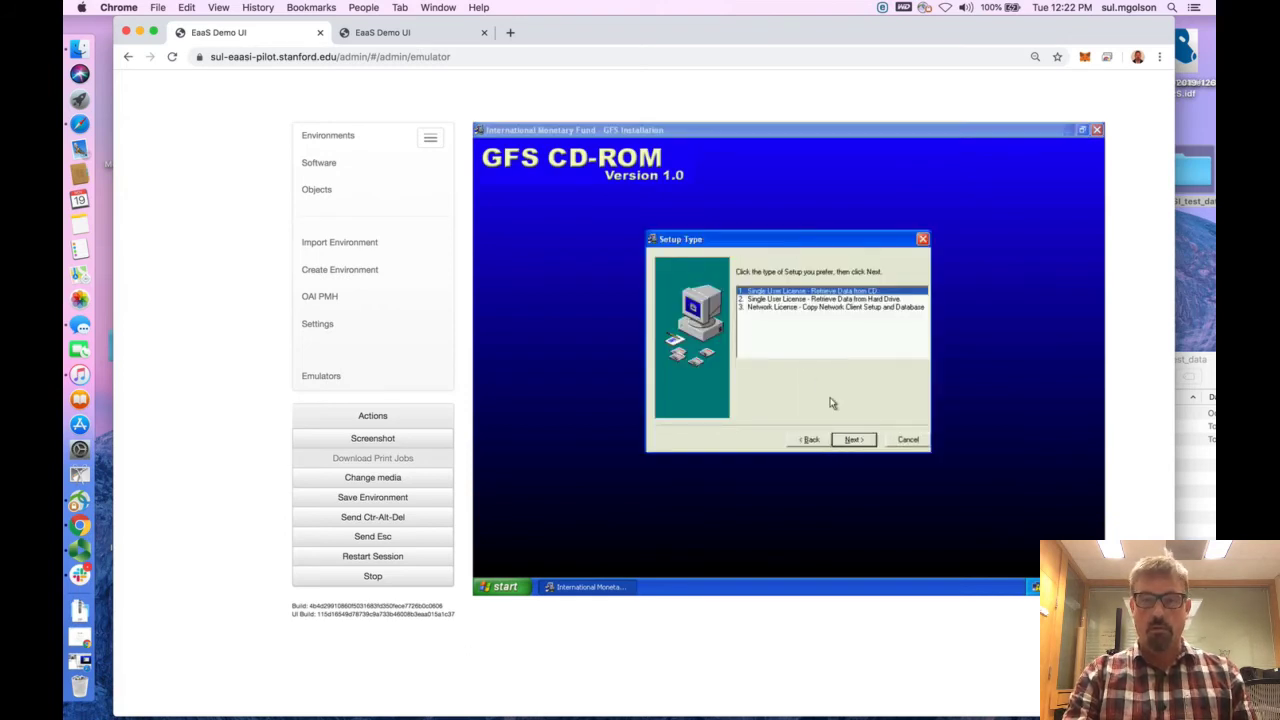
pyautogui.click(853, 440)
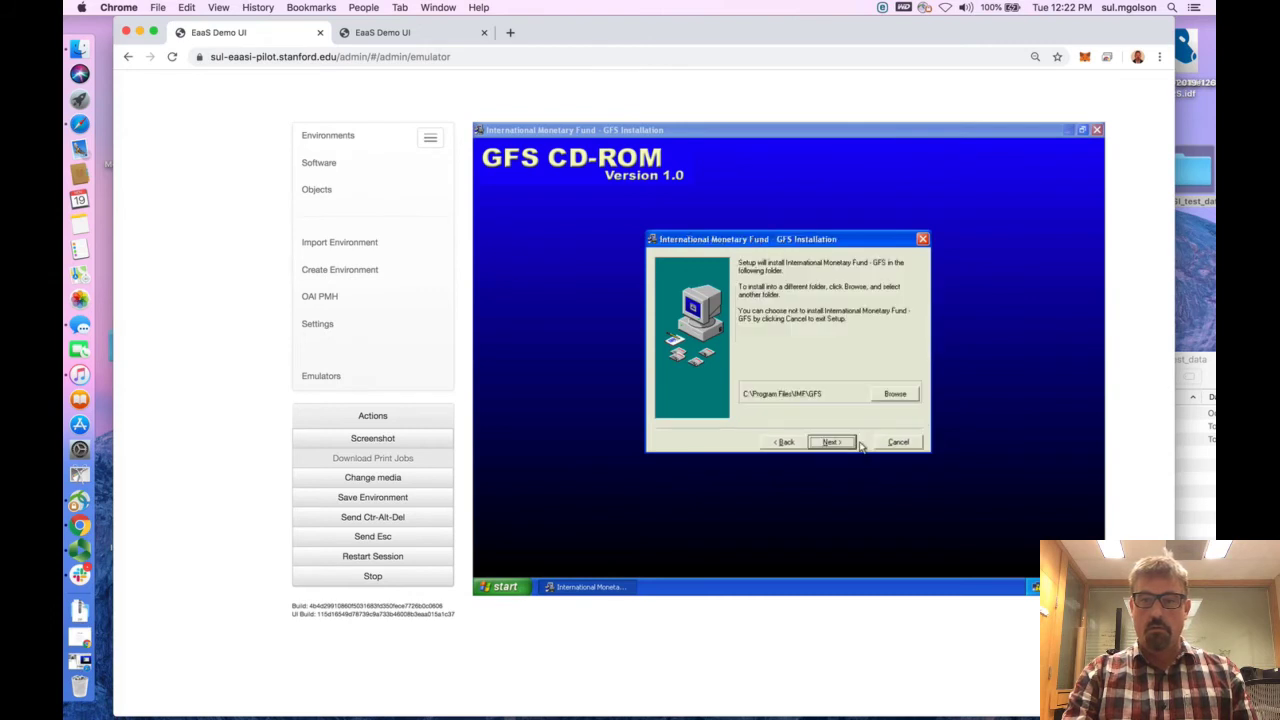
pyautogui.click(846, 443)
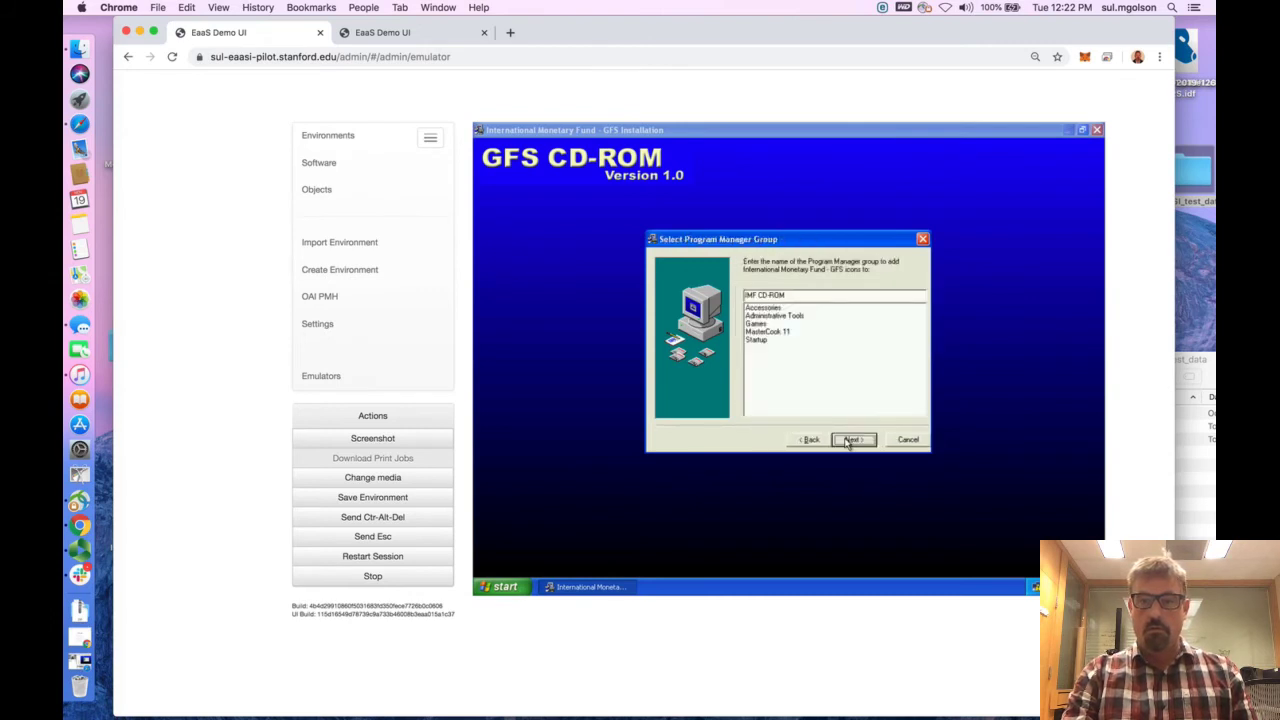
pyautogui.click(849, 442)
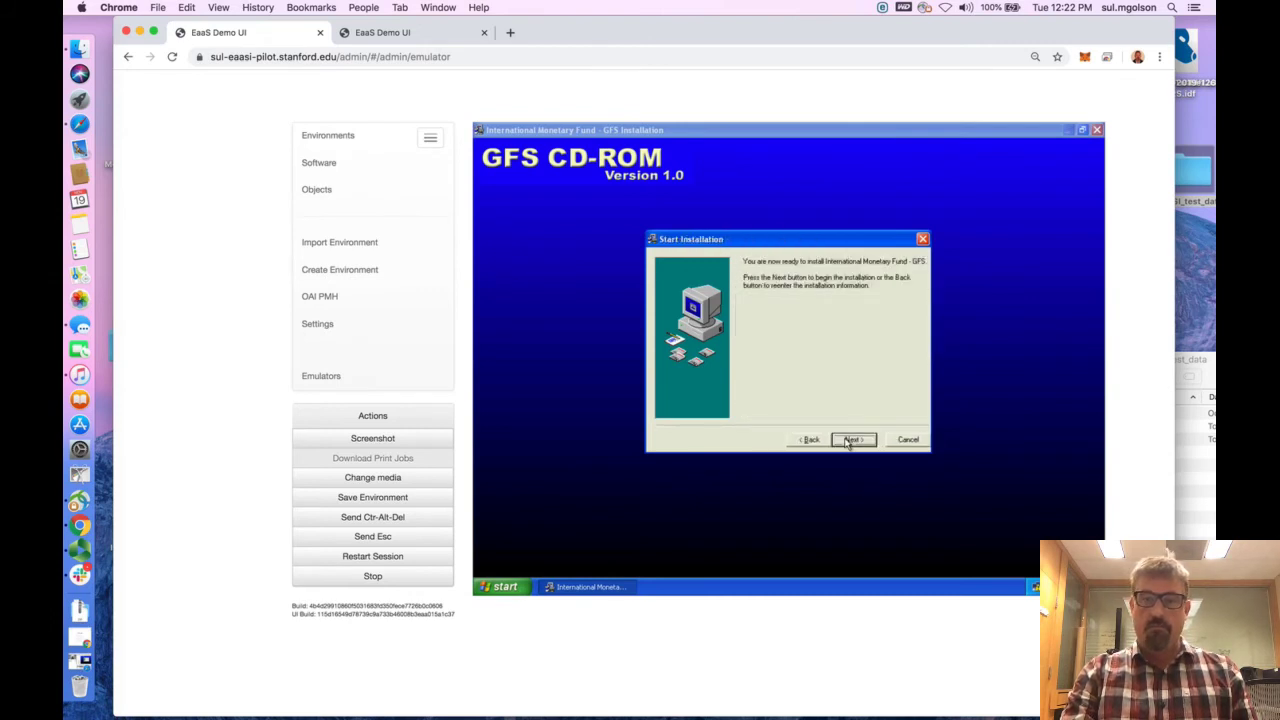
pyautogui.click(849, 441)
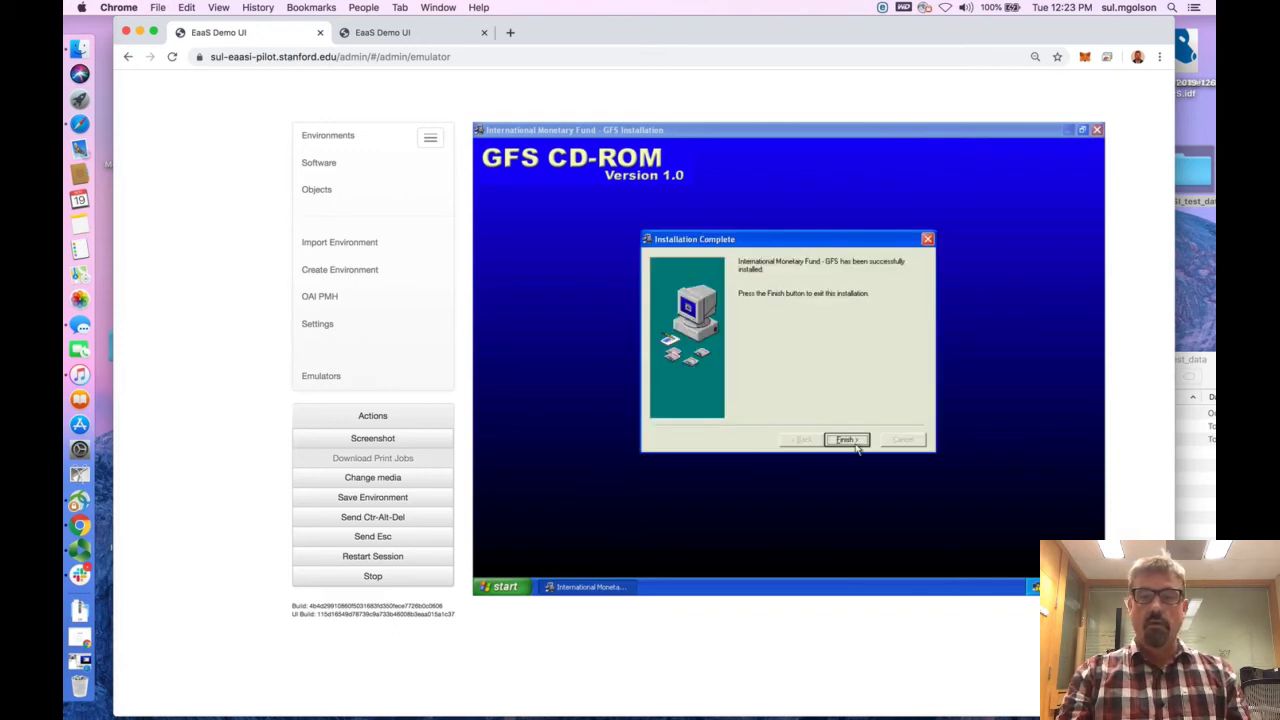
pyautogui.click(847, 440)
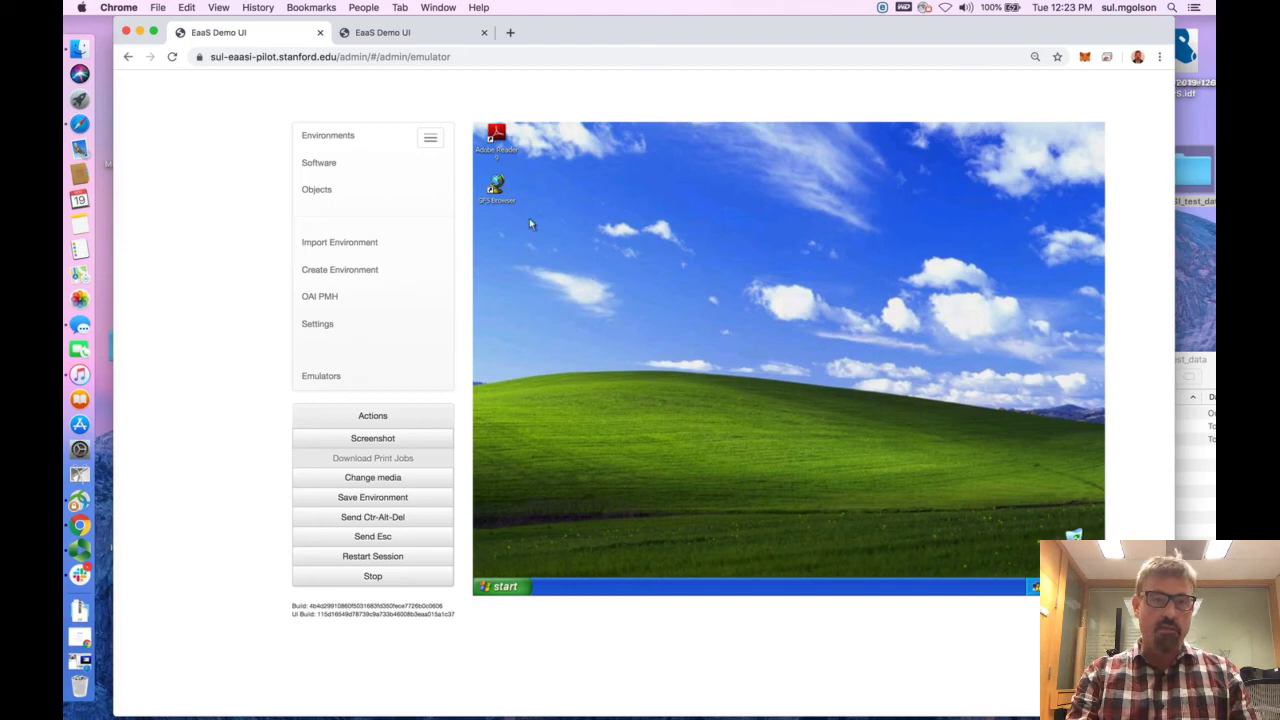
# Start GFS Browser, dismiss its What's new notice, and expand World Tables and Country Table View by Sub-Sector
pyautogui.doubleClick(495, 190)
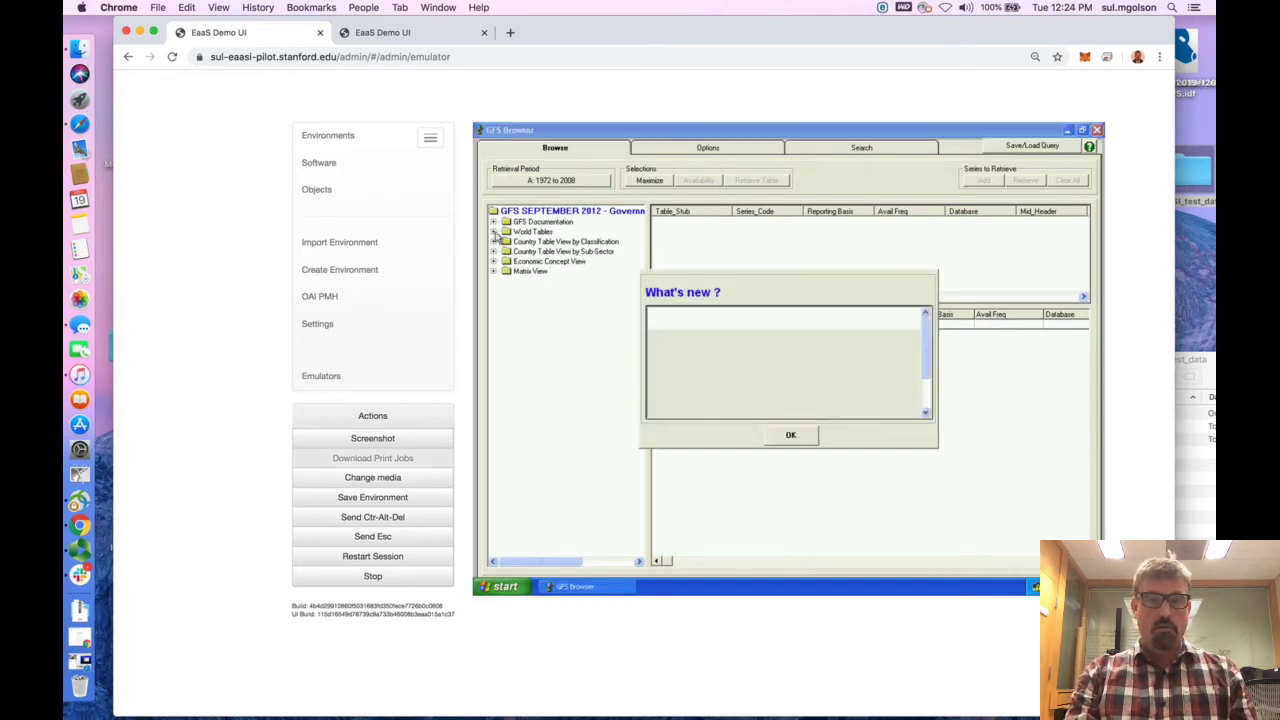
pyautogui.click(804, 435)
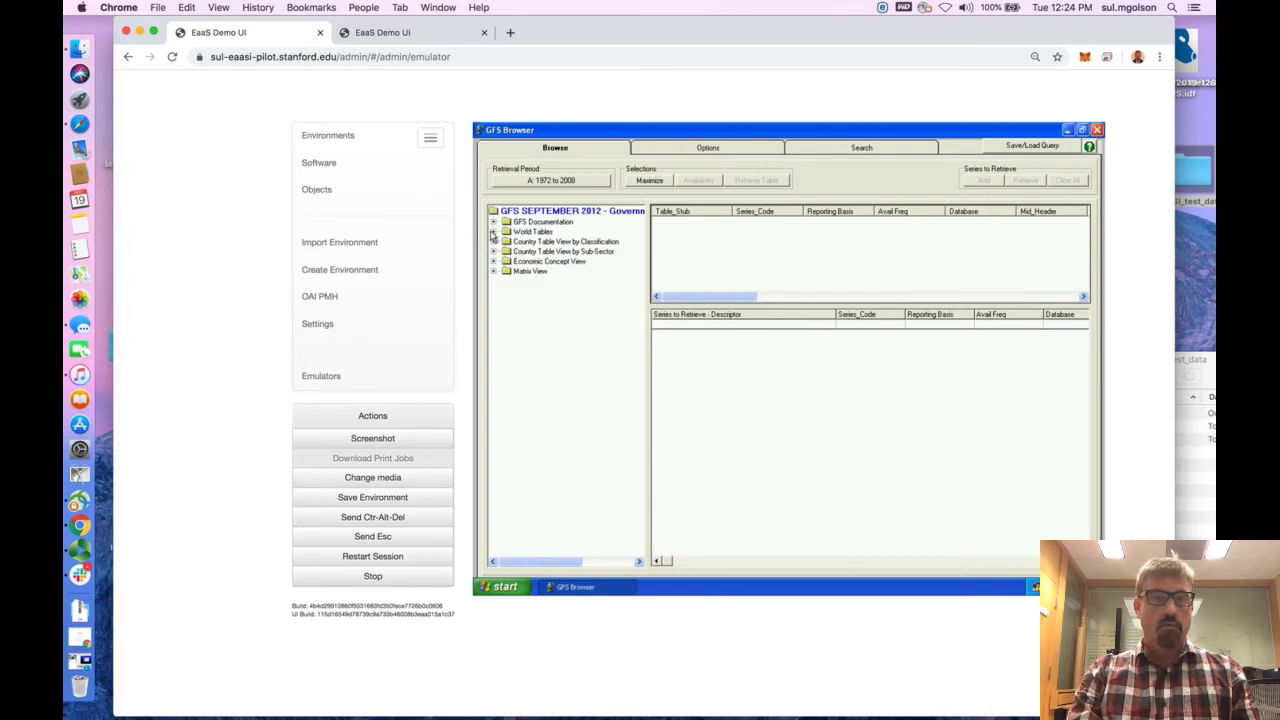
pyautogui.click(493, 232)
pyautogui.click(494, 311)
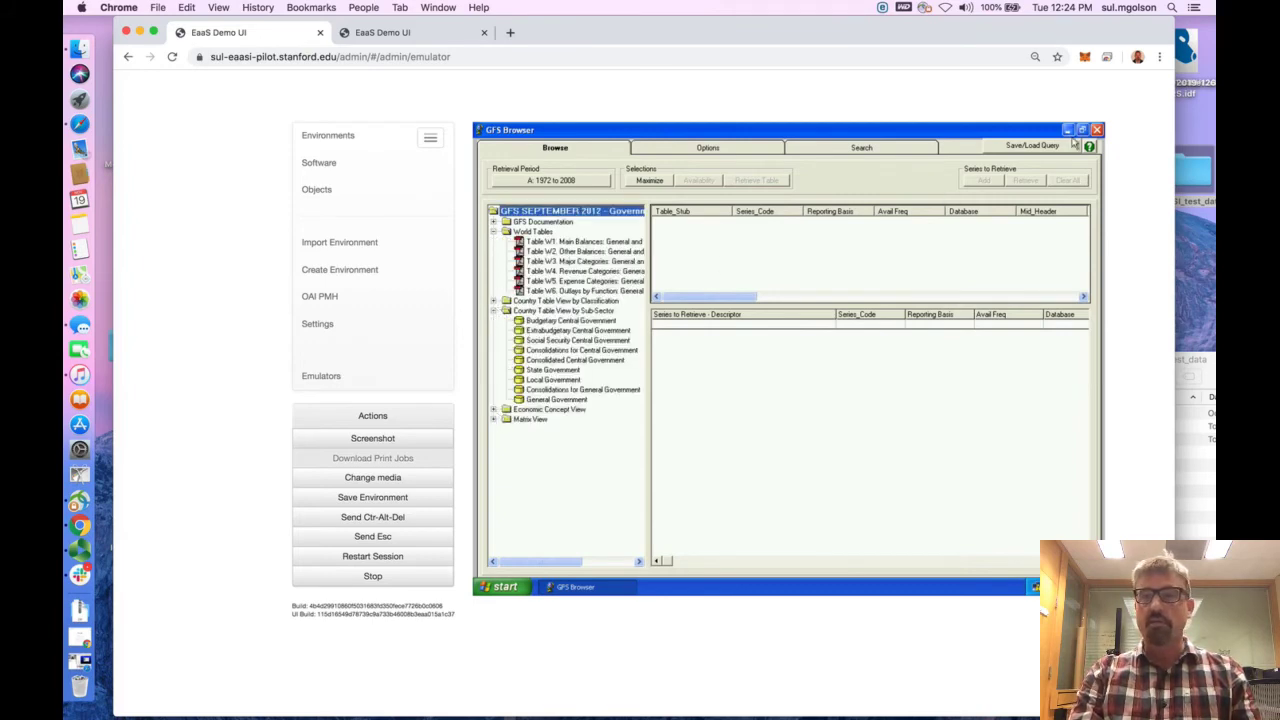
# Close GFS Browser and shut down the Windows XP guest system
pyautogui.click(1097, 130)
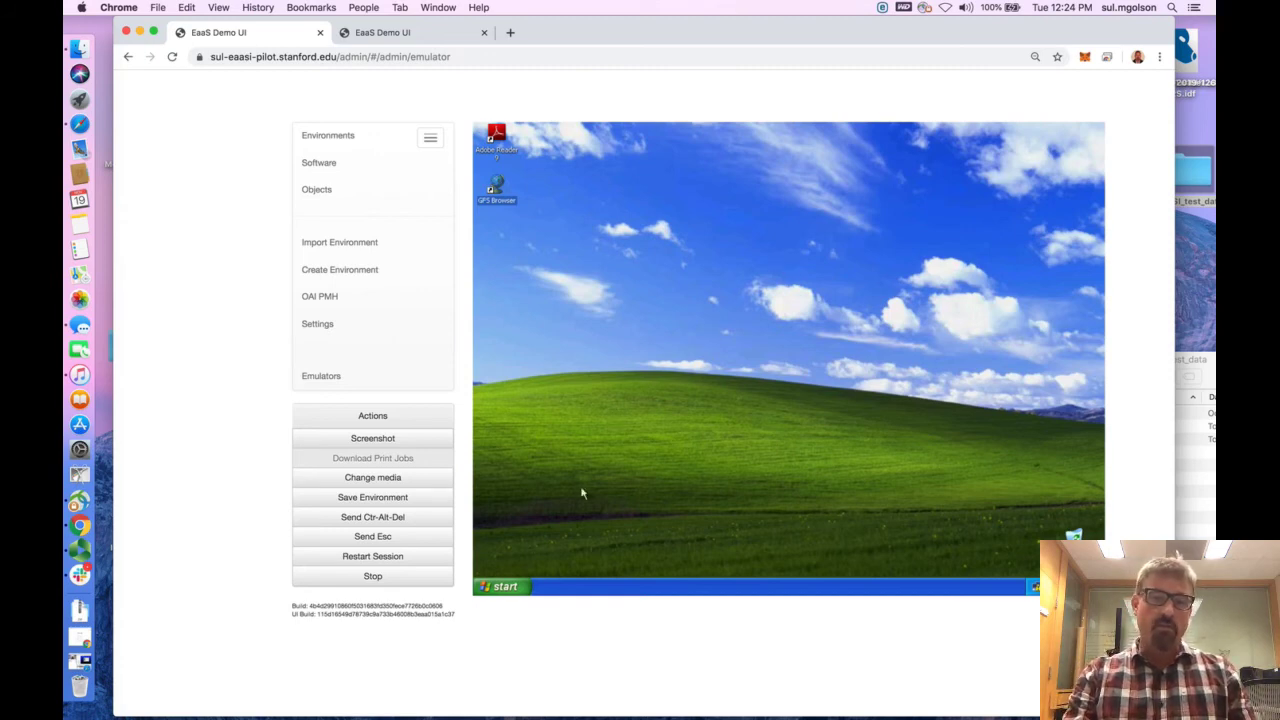
pyautogui.click(518, 590)
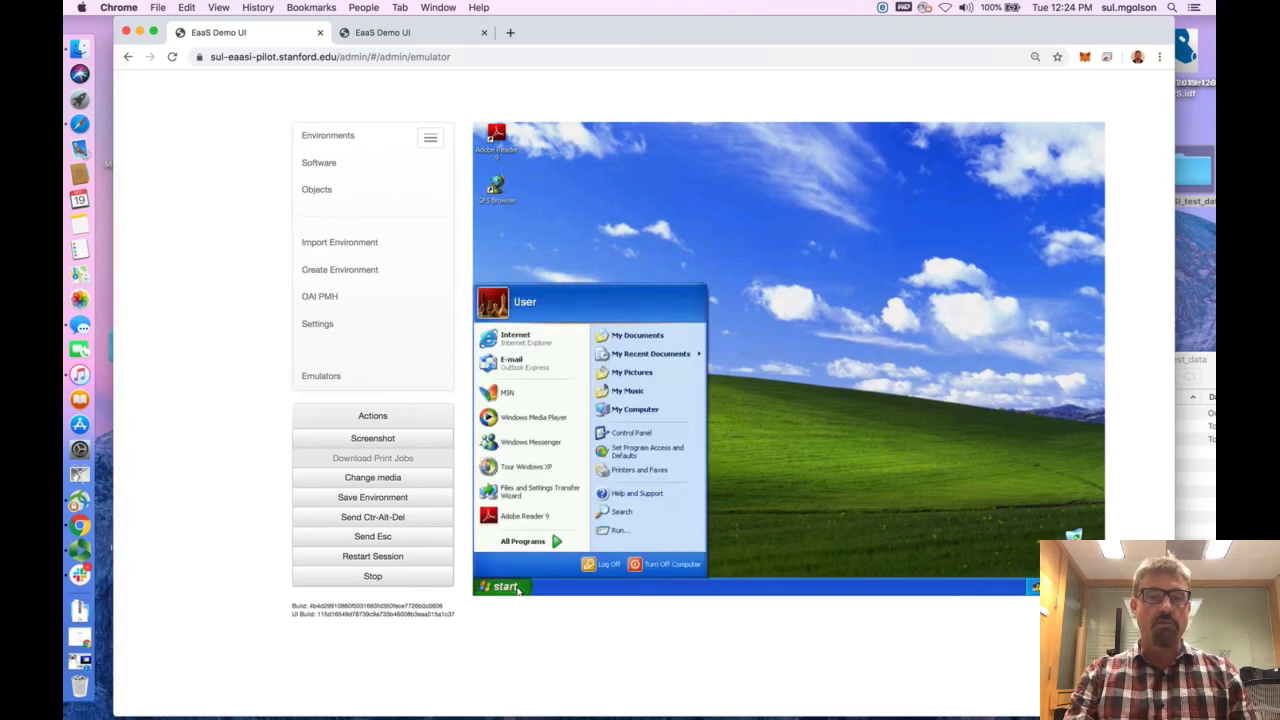
pyautogui.click(655, 564)
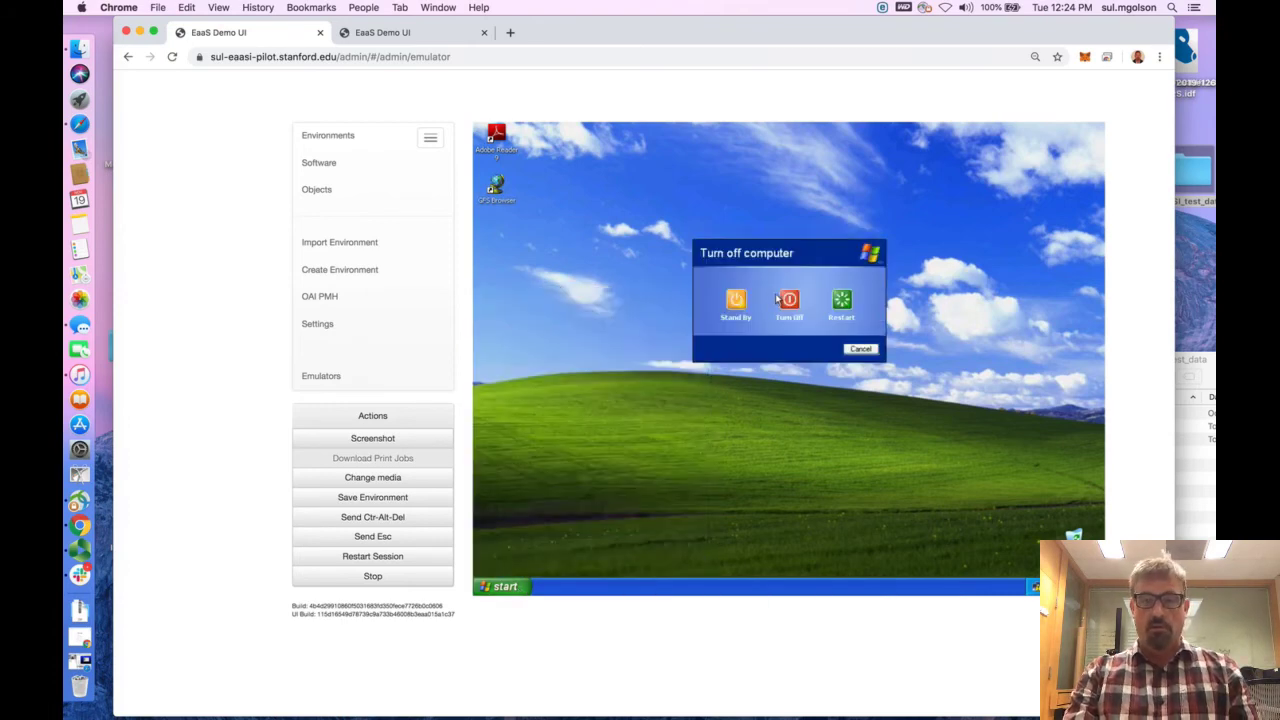
pyautogui.click(786, 301)
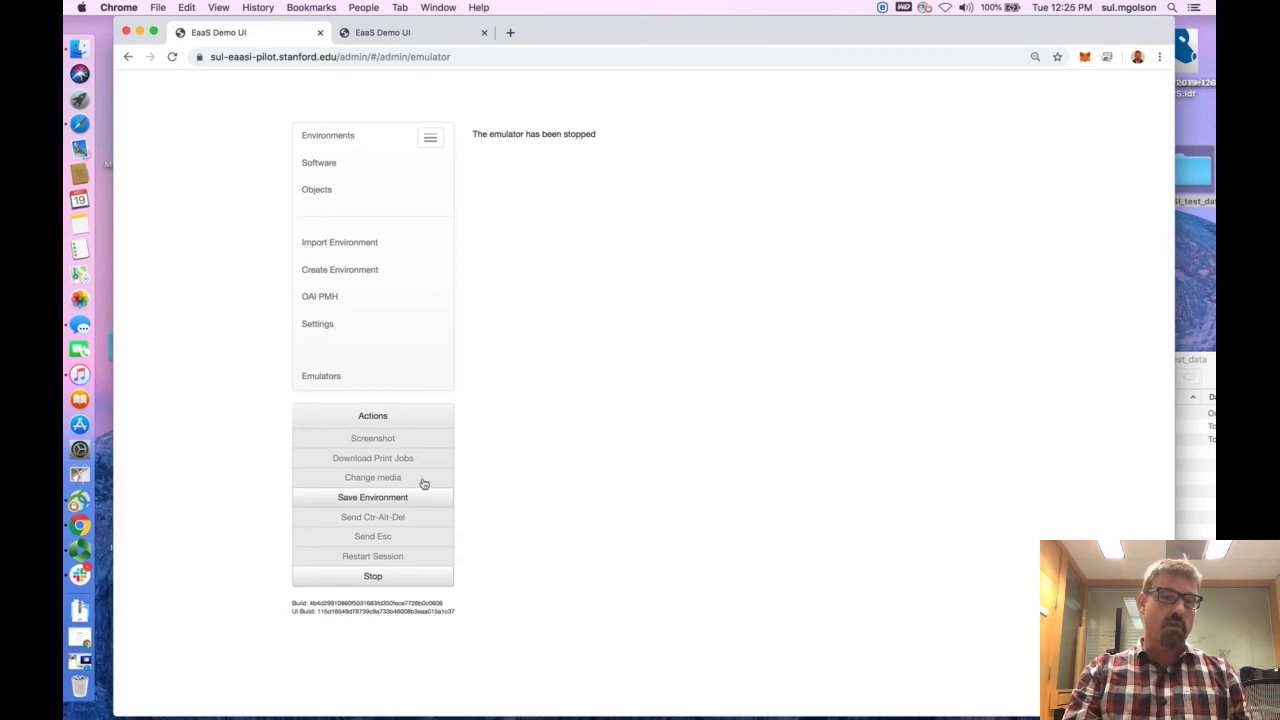
# Start saving the stopped environment and name it SUL:IMF_GFS_HJ1012.G682_2013_MAR
pyautogui.click(379, 500)
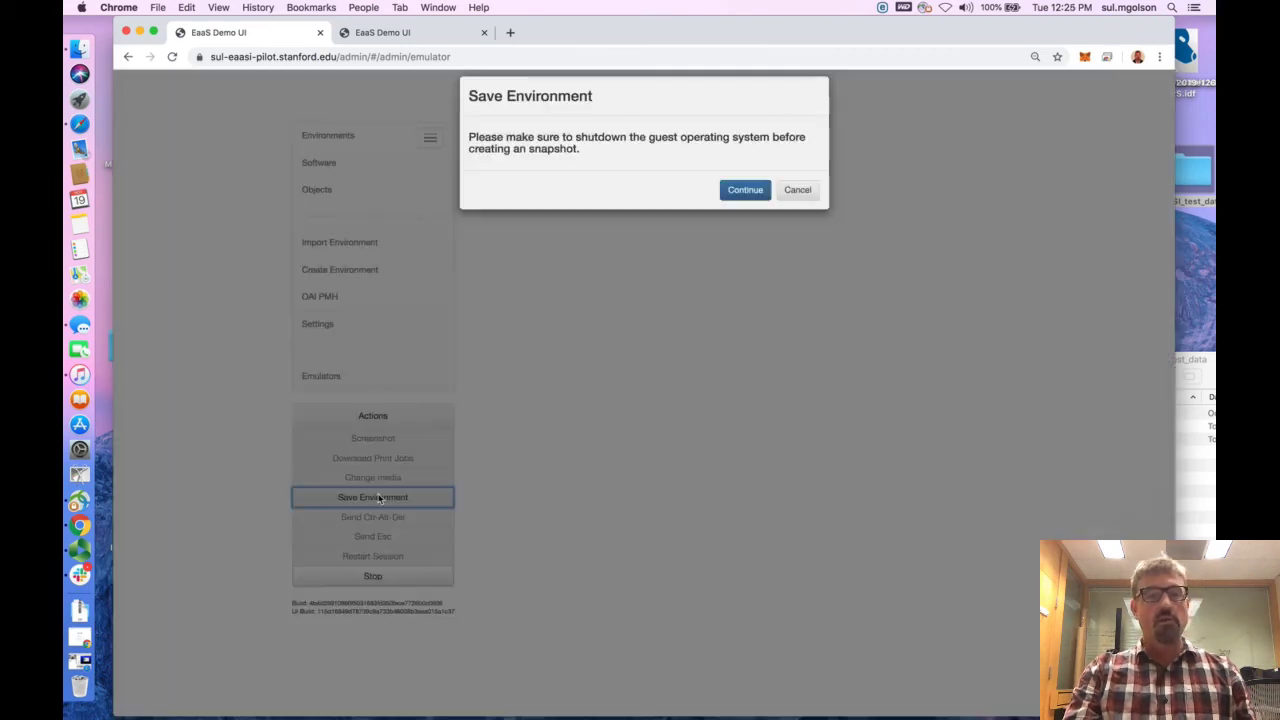
pyautogui.click(743, 205)
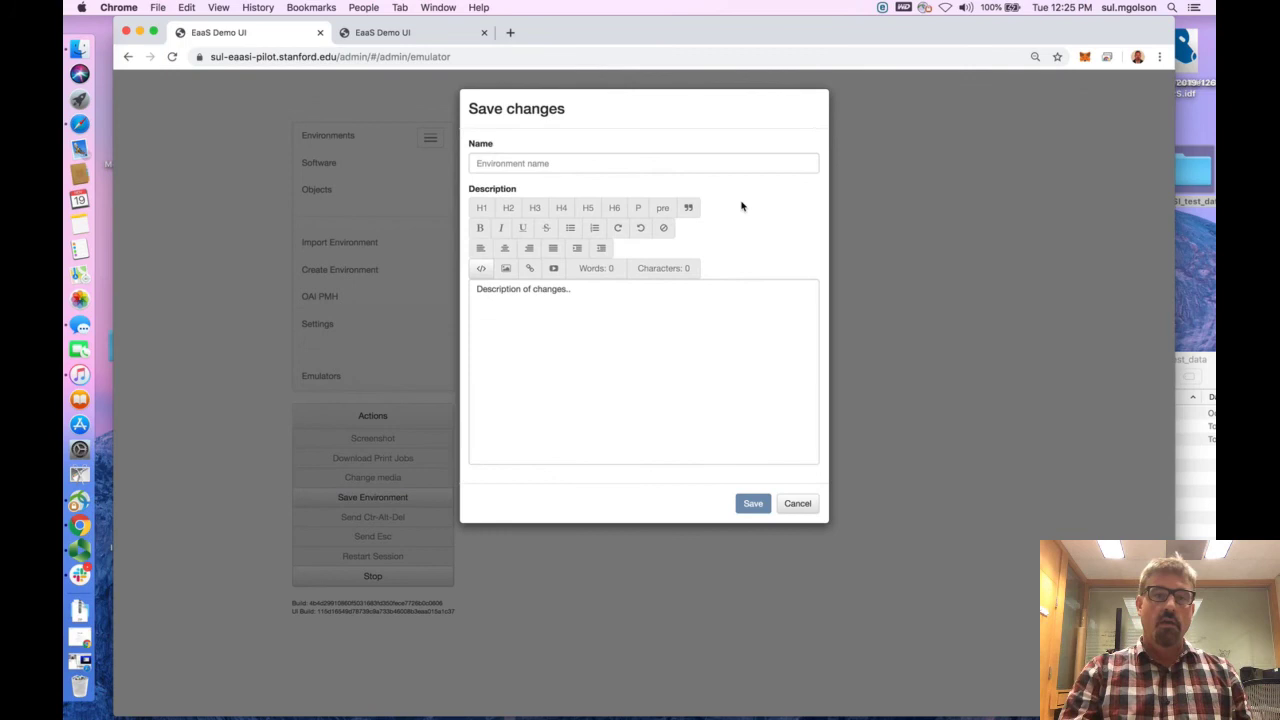
pyautogui.click(637, 166)
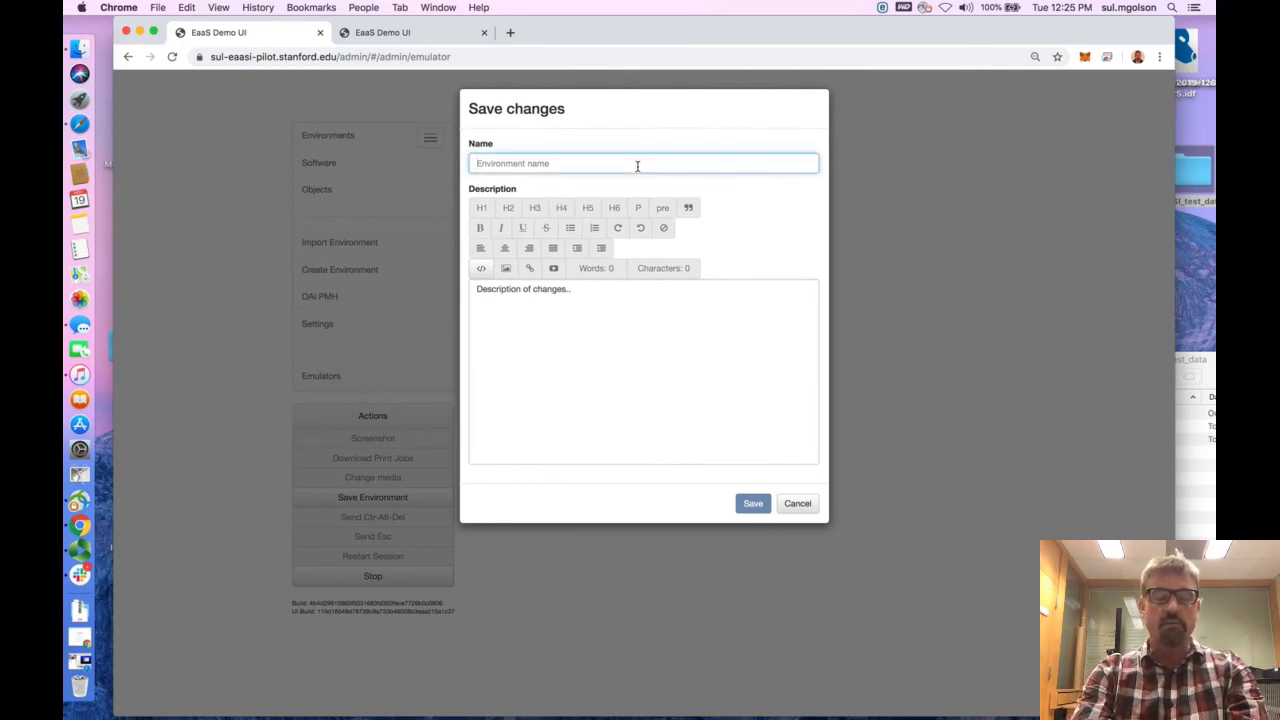
pyautogui.write('SUL')
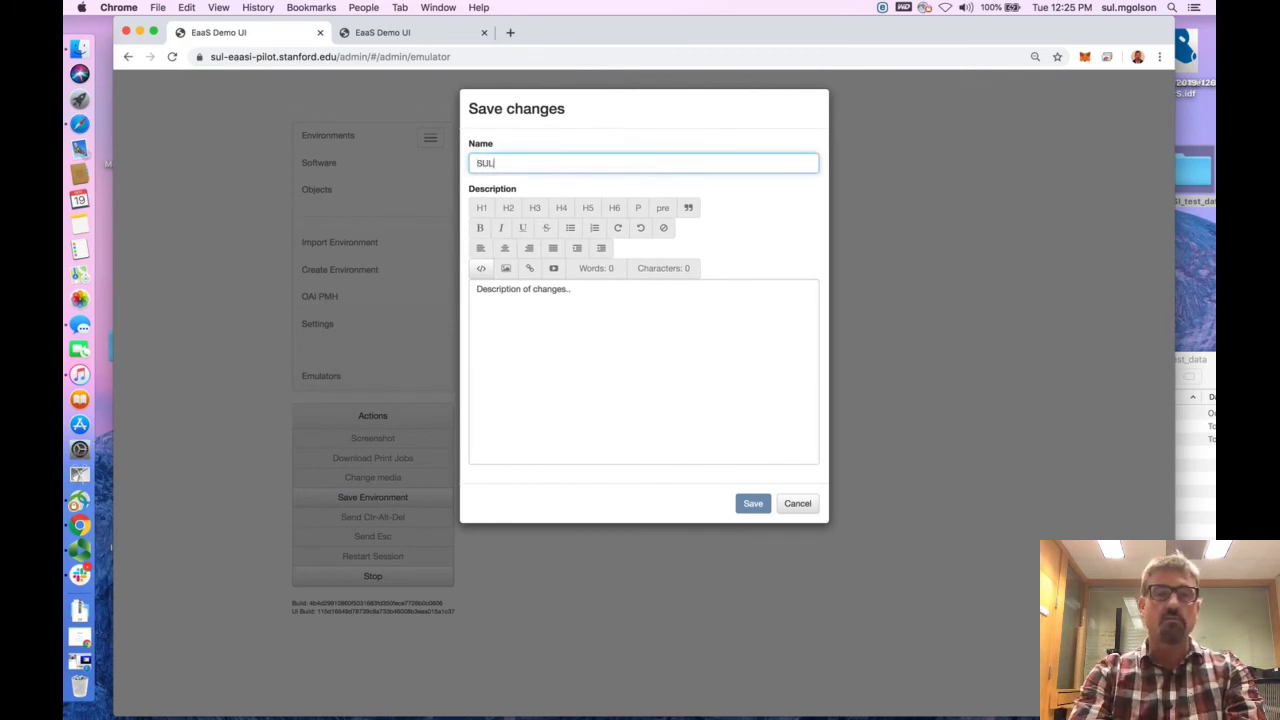
pyautogui.write(':IMF')
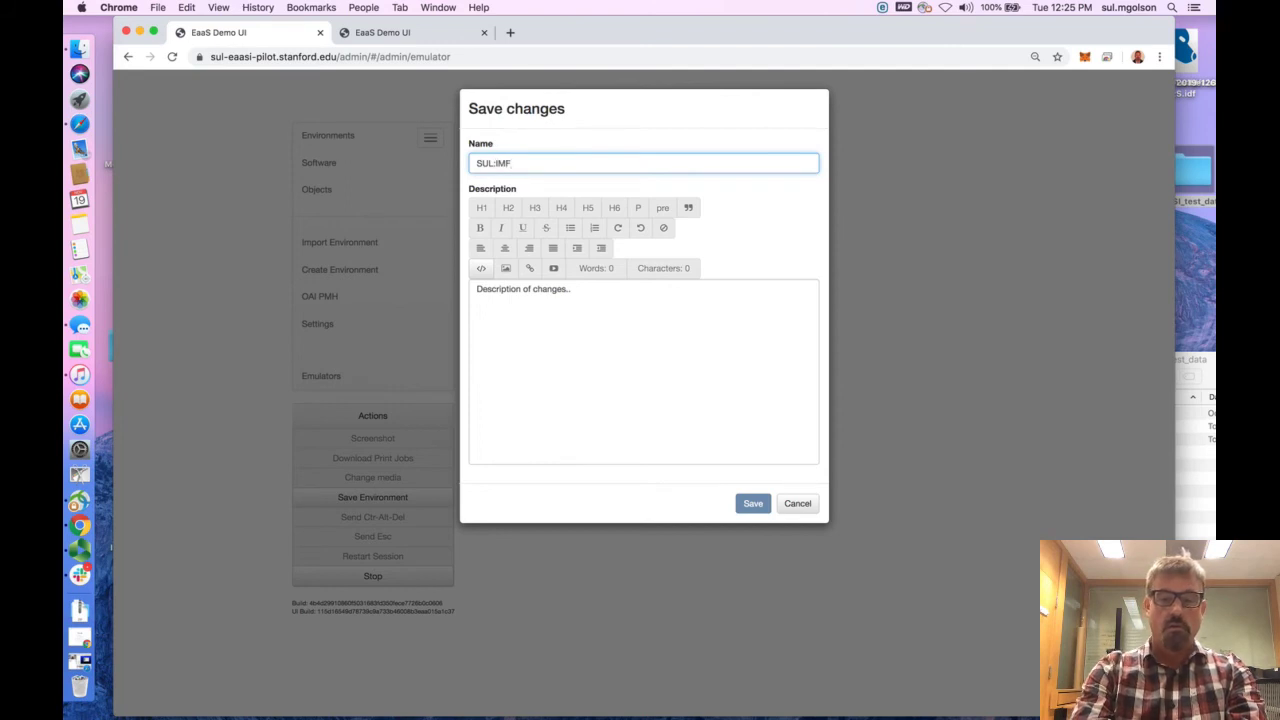
pyautogui.write('_GFS')
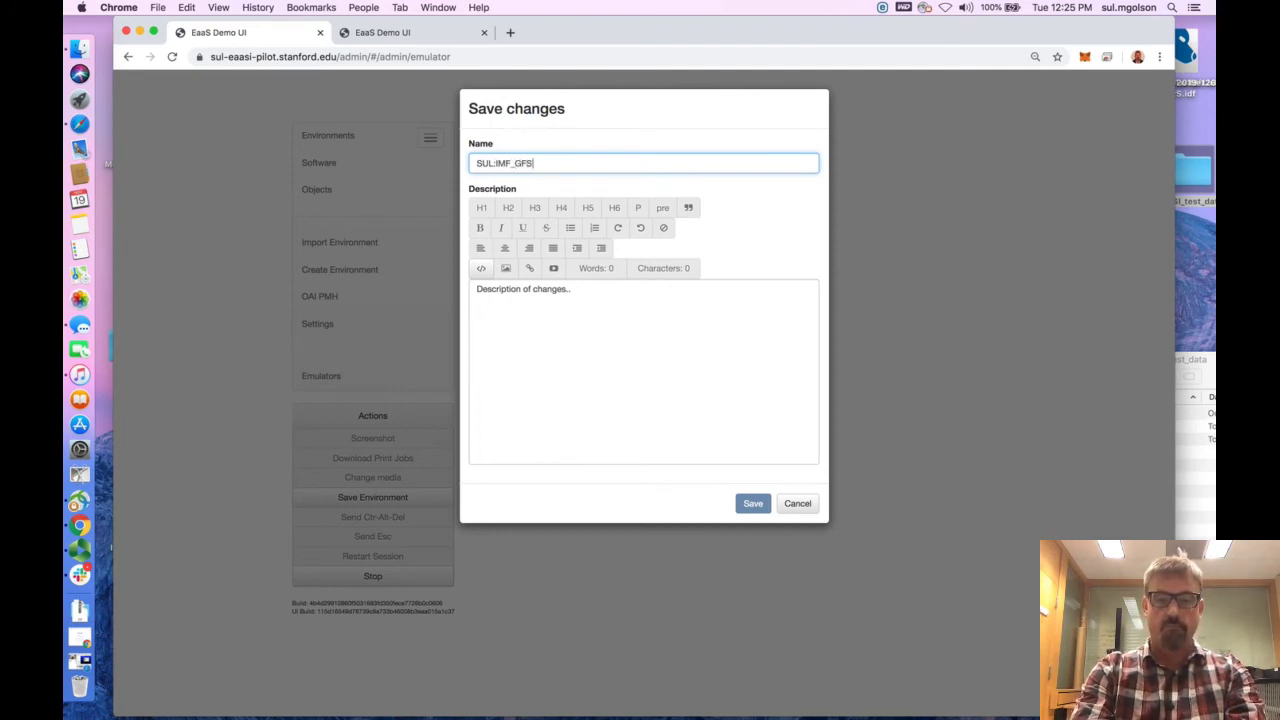
pyautogui.write('_HJ1012')
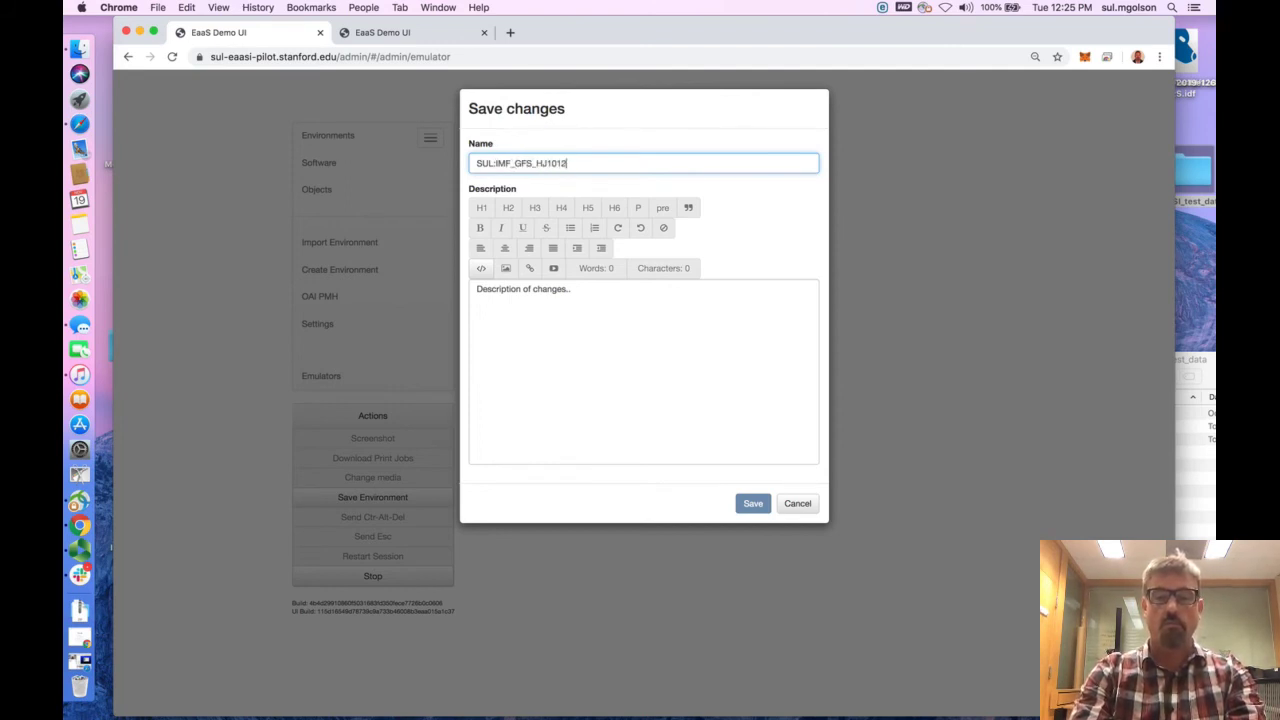
pyautogui.write('.G')
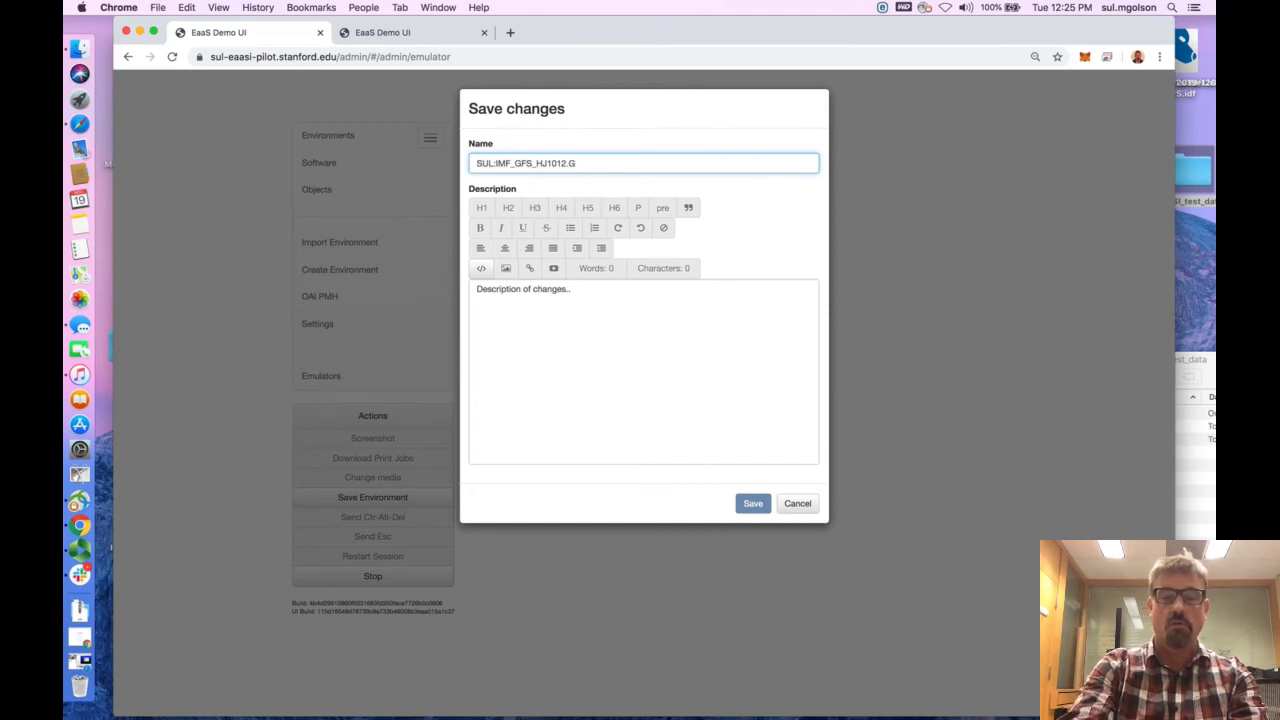
pyautogui.write('882')
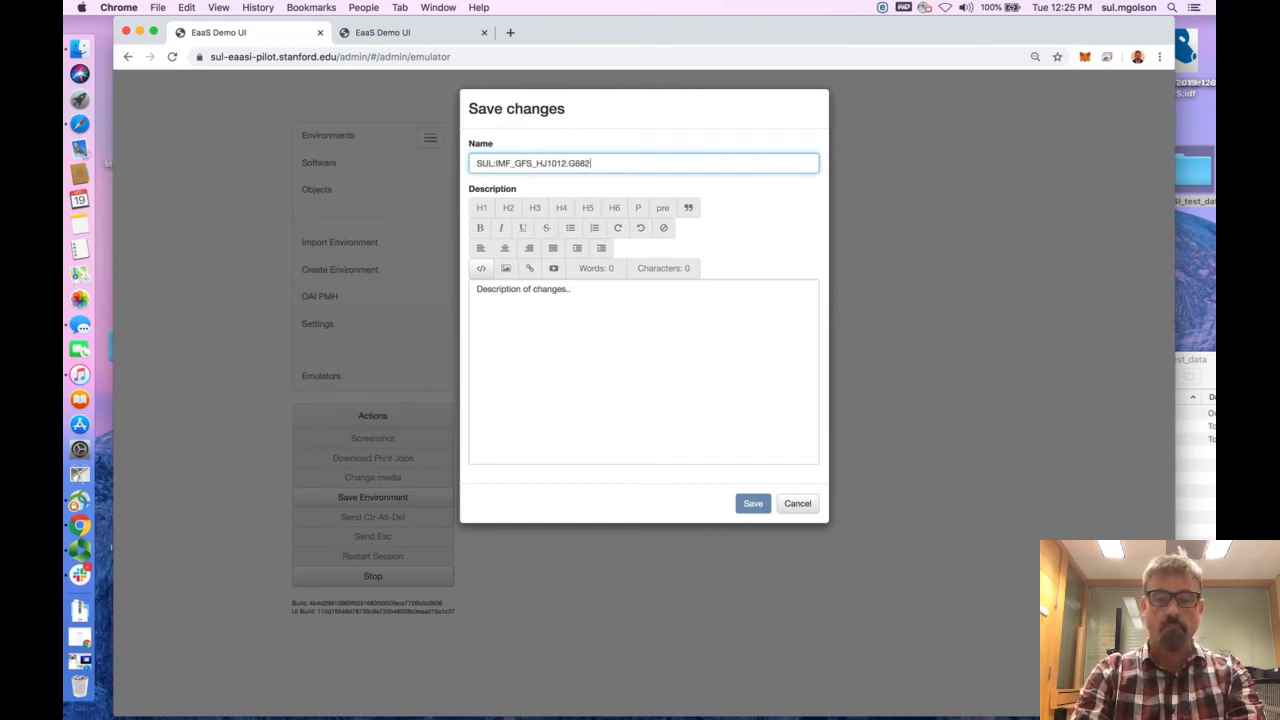
pyautogui.write('_2013')
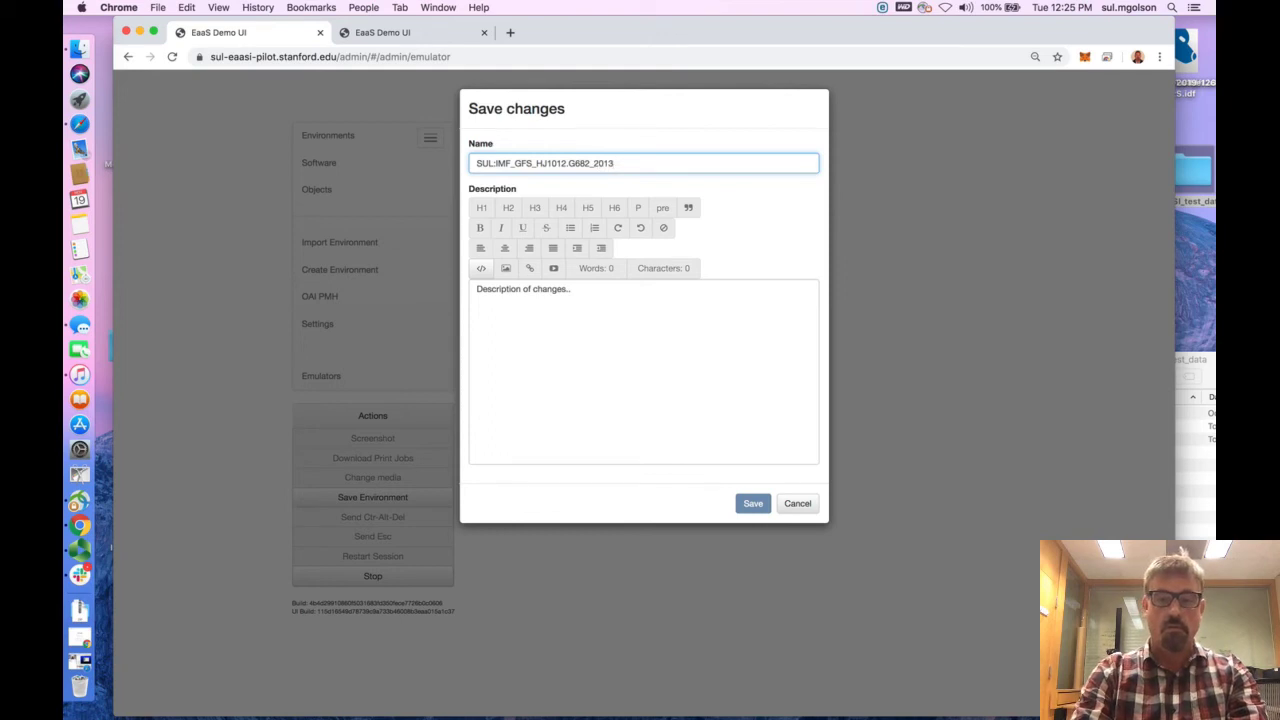
pyautogui.write('_')
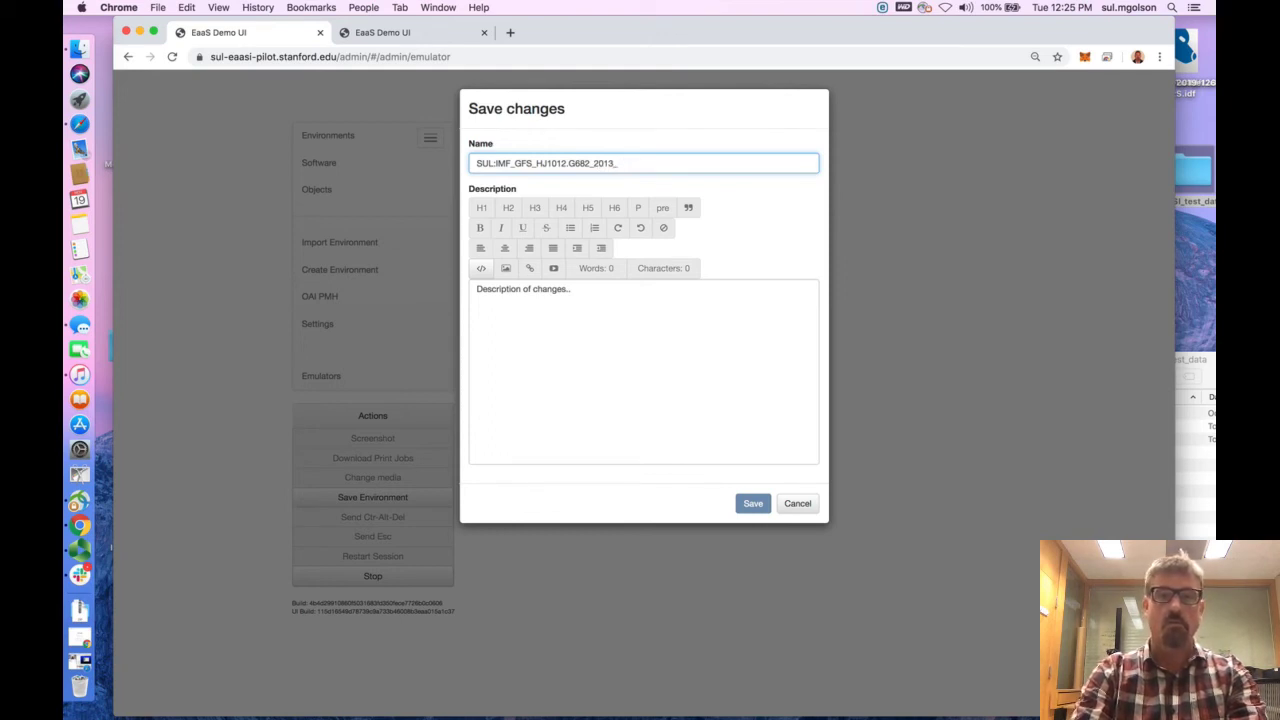
pyautogui.write('MAR')
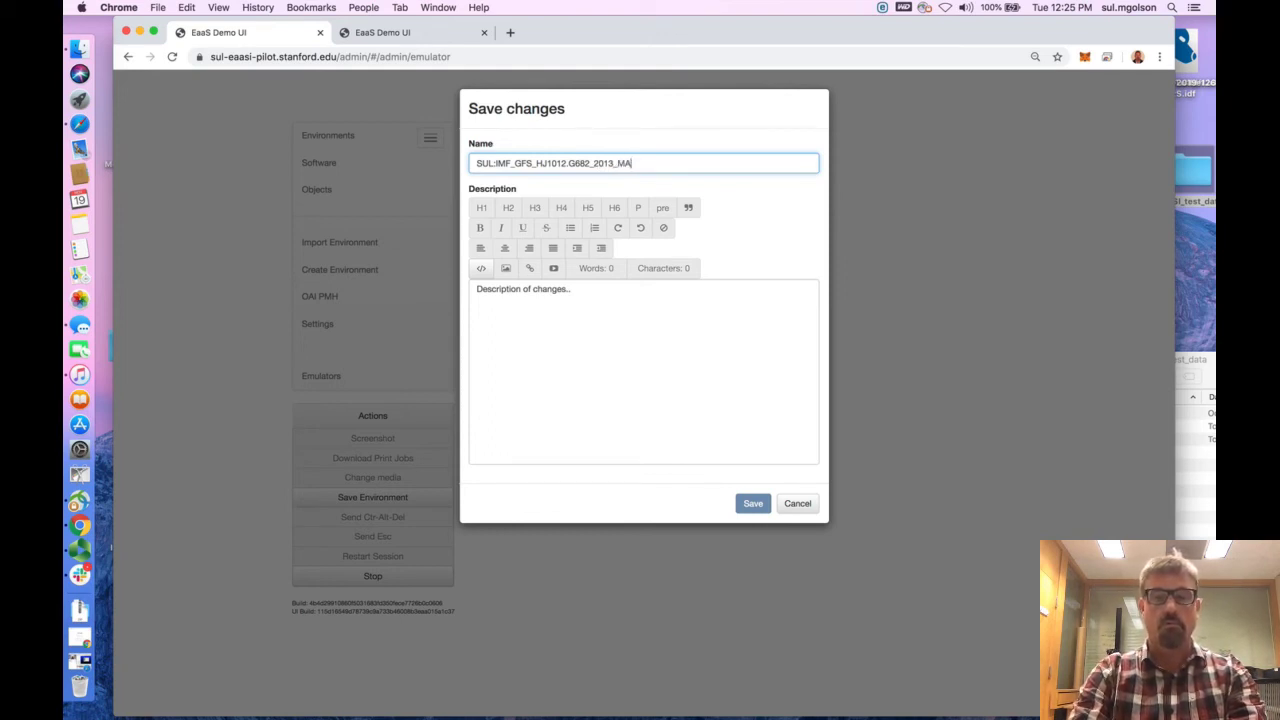
# Enter "Installed IMF GFS HJ101.G682_2013_MAR" as the description of the environment's changes
pyautogui.click(546, 295)
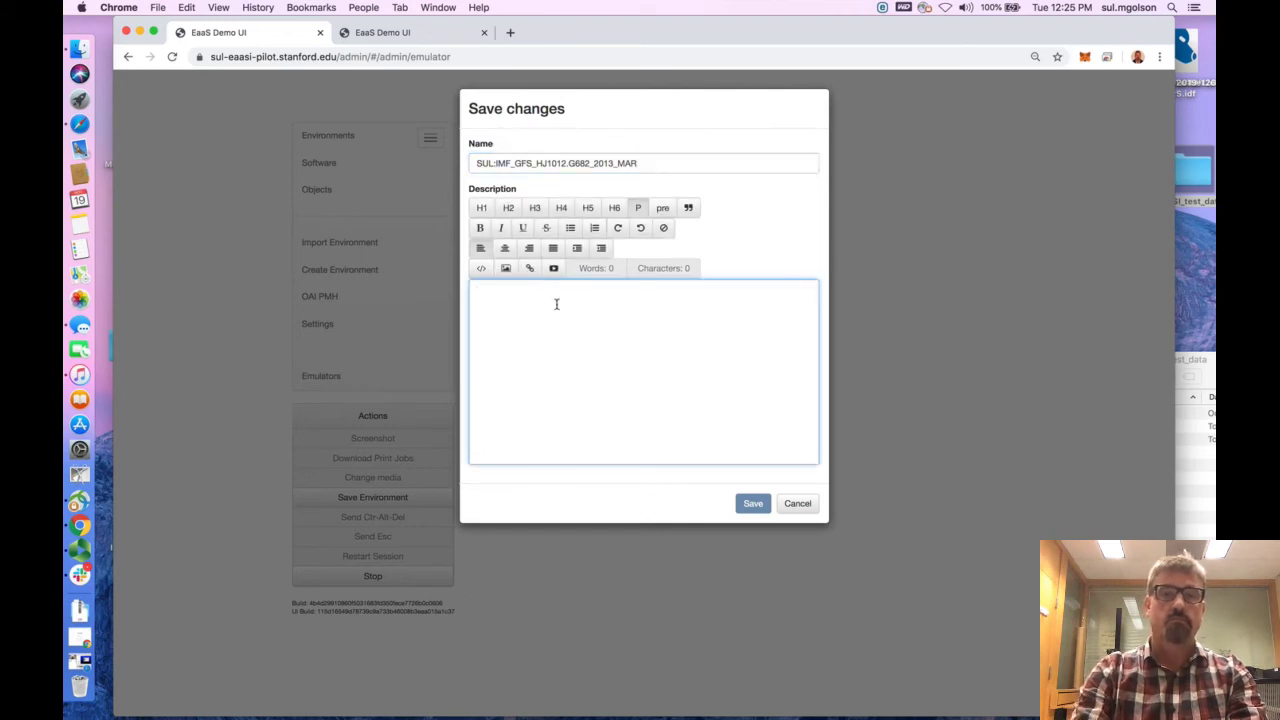
pyautogui.write('Addd')
pyautogui.write('ed')
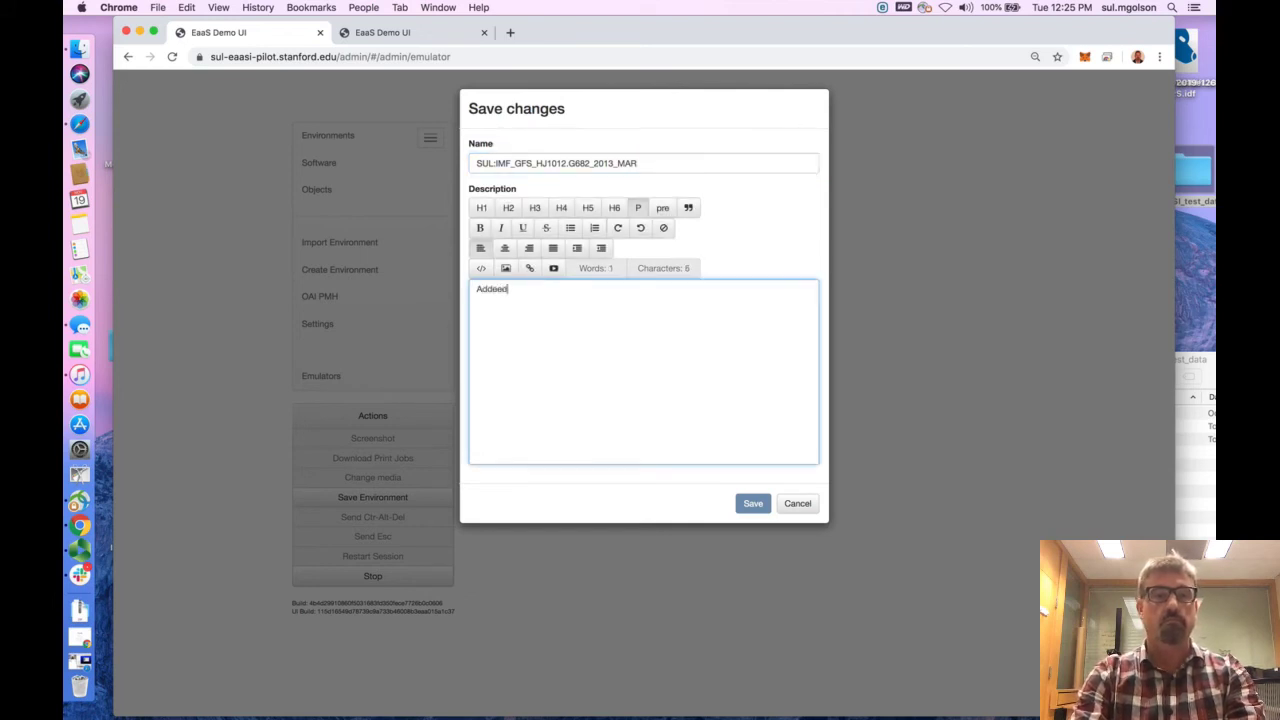
pyautogui.press('BackSpace')
pyautogui.press('BackSpace')
pyautogui.press('BackSpace')
pyautogui.press('BackSpace')
pyautogui.press('BackSpace')
pyautogui.press('BackSpace')
pyautogui.write('INsta')
pyautogui.press('BackSpace')
pyautogui.press('BackSpace')
pyautogui.press('BackSpace')
pyautogui.press('BackSpace')
pyautogui.press('BackSpace')
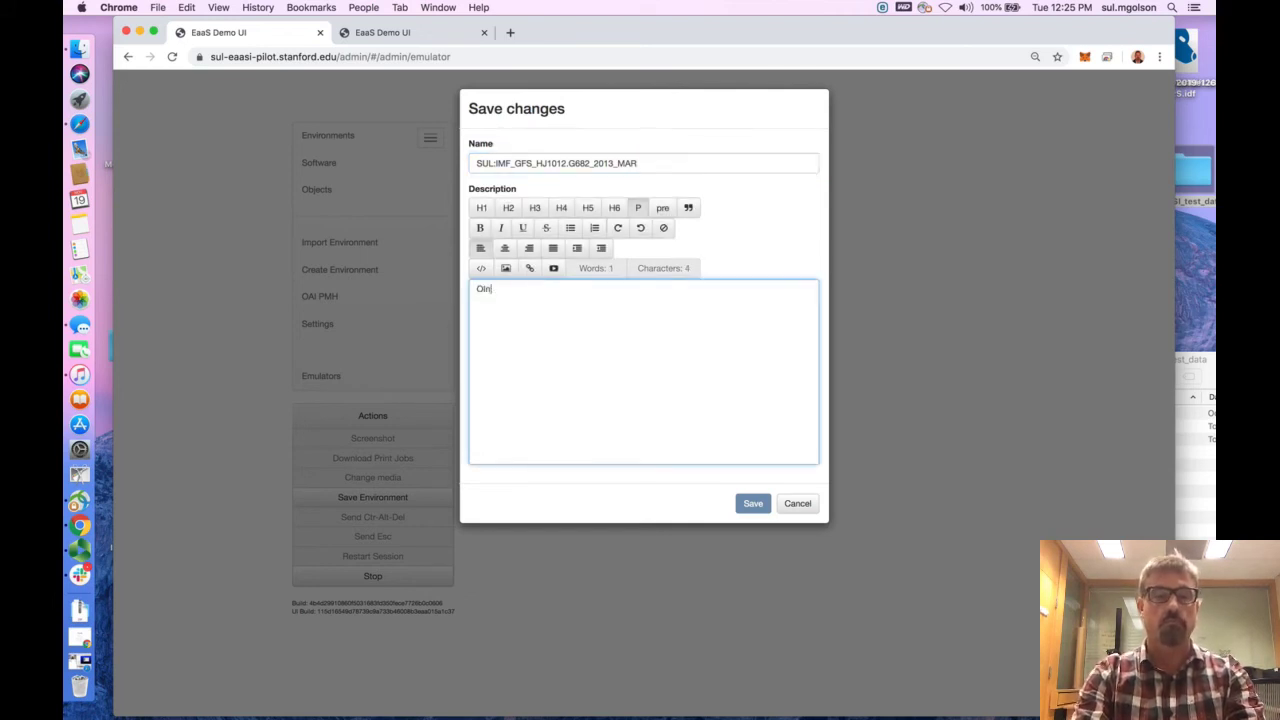
pyautogui.write('Installed ')
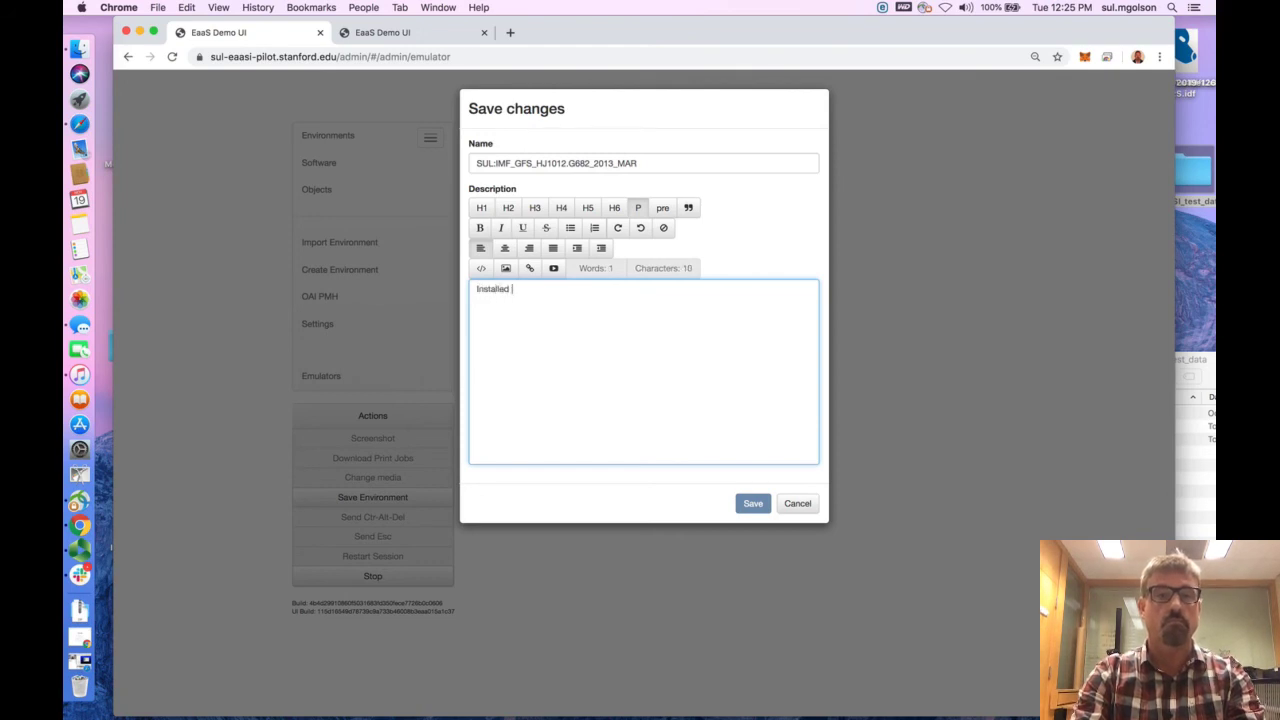
pyautogui.write('IMF GFS')
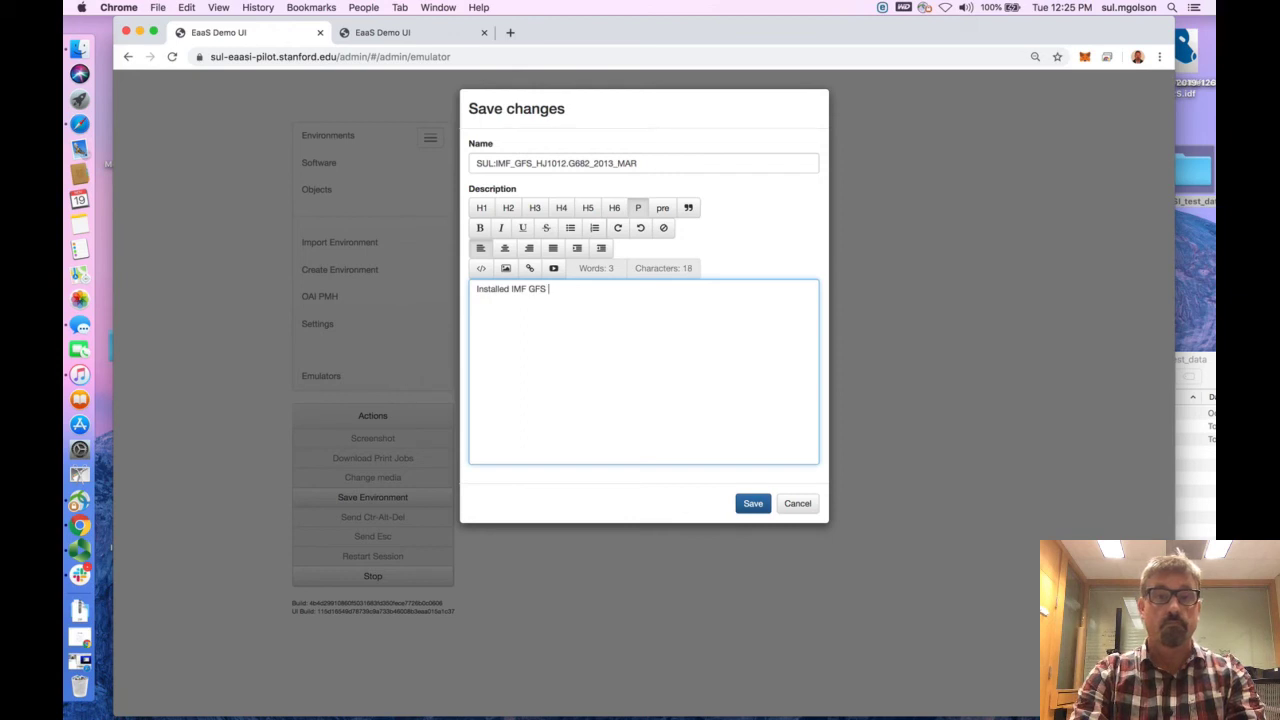
pyautogui.write(' HJ1')
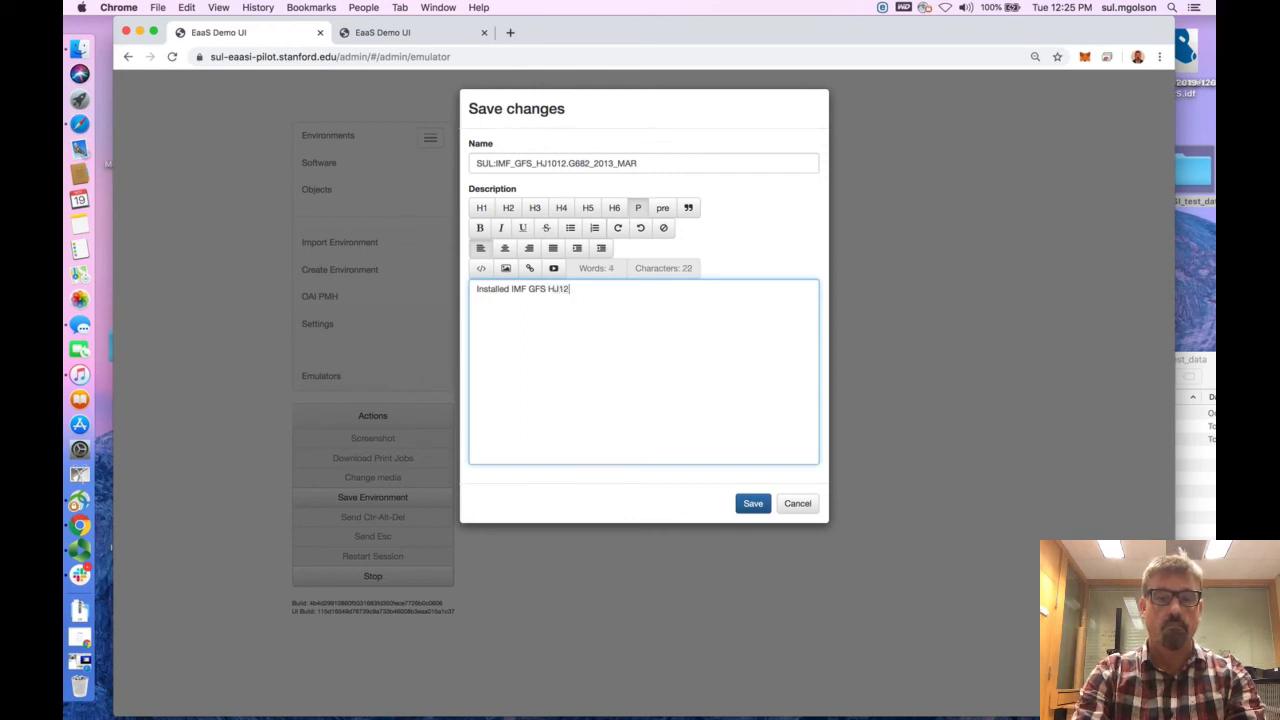
pyautogui.write('101')
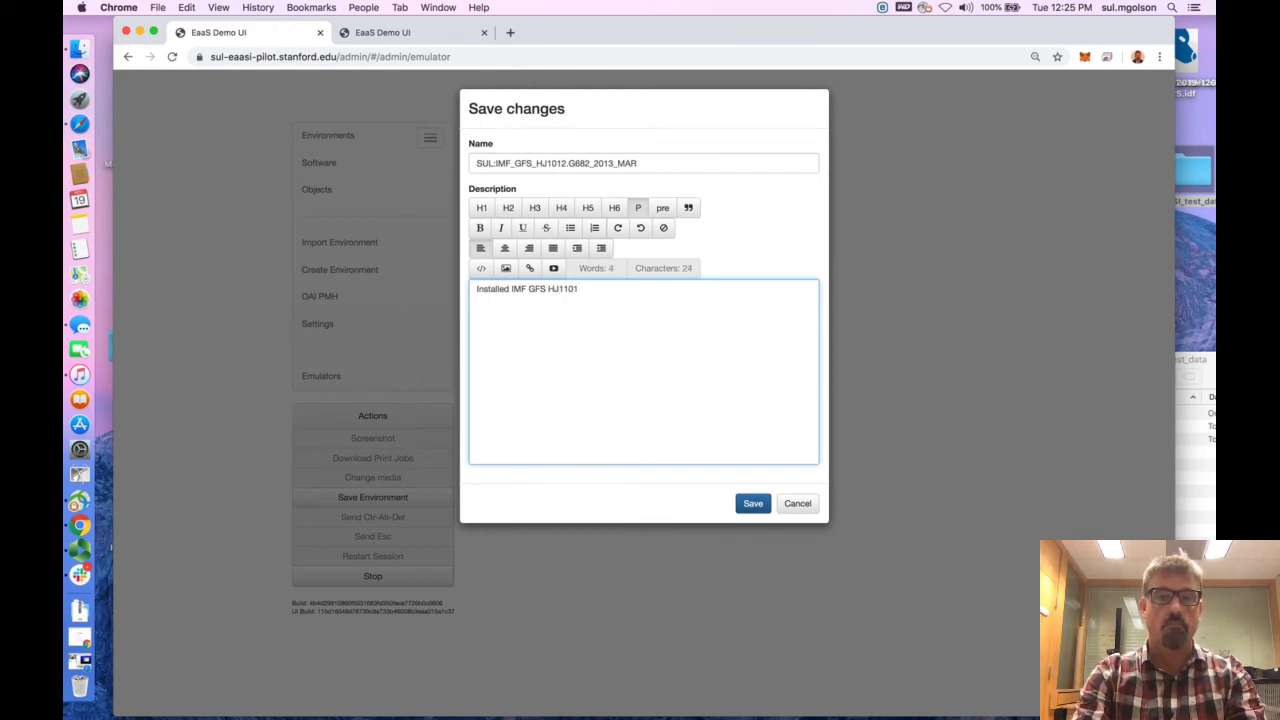
pyautogui.press('BackSpace')
pyautogui.press('BackSpace')
pyautogui.press('BackSpace')
pyautogui.write('01')
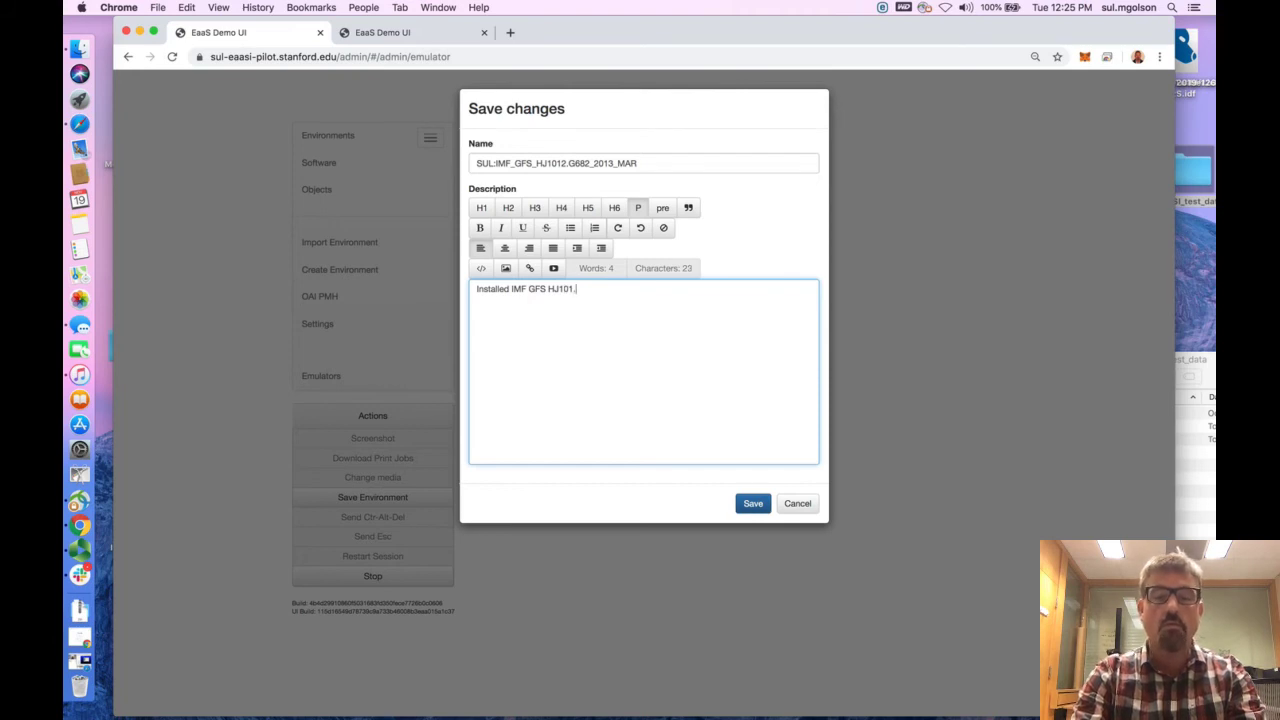
pyautogui.write('.G68')
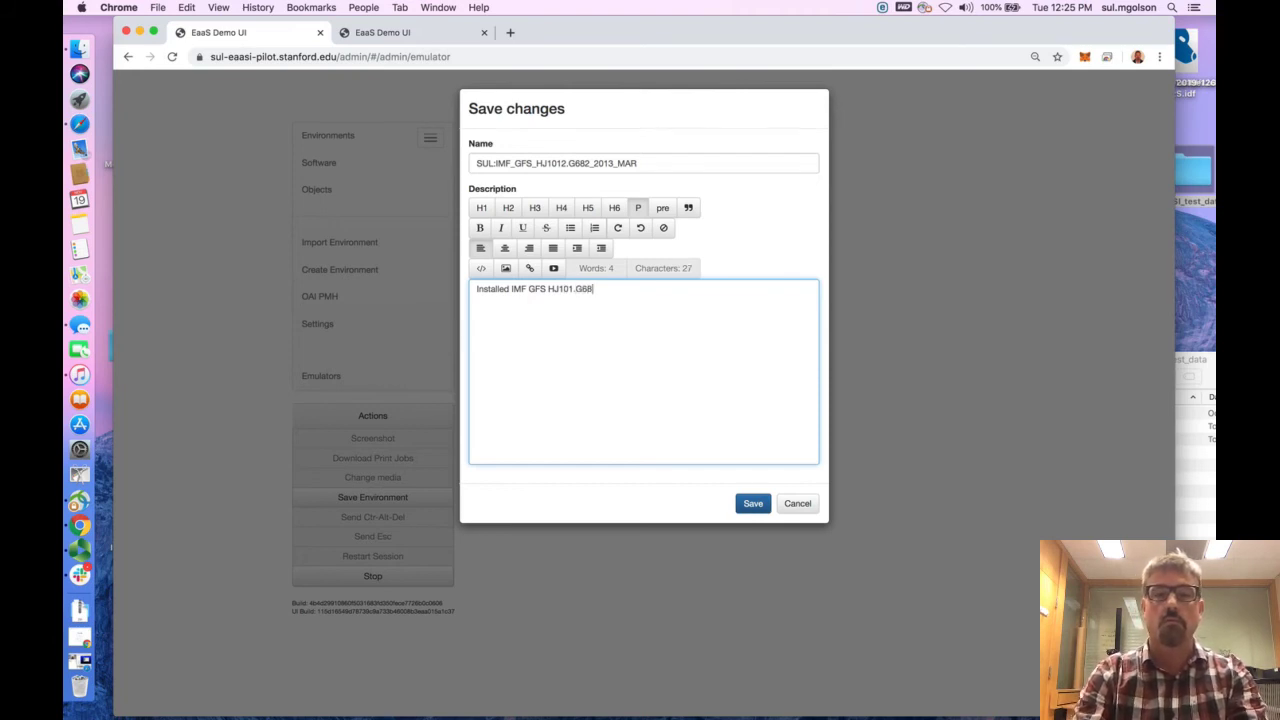
pyautogui.write('2+2-')
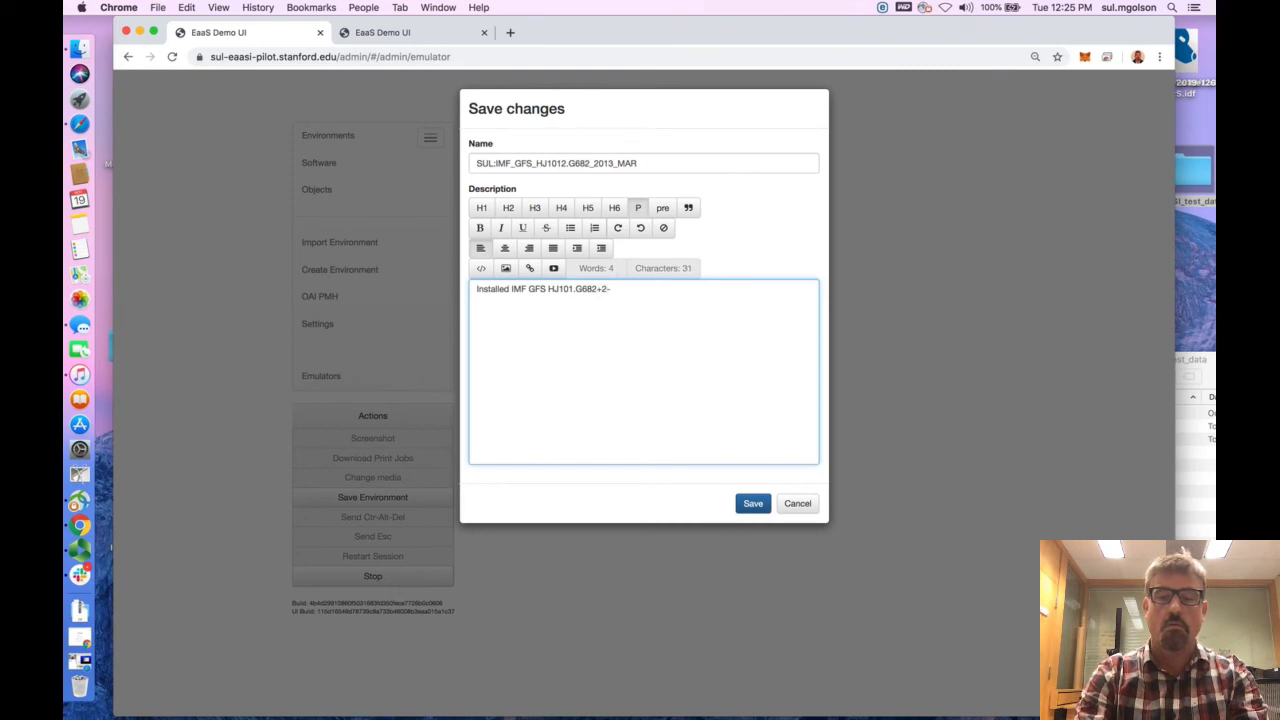
pyautogui.press('BackSpace')
pyautogui.write('0')
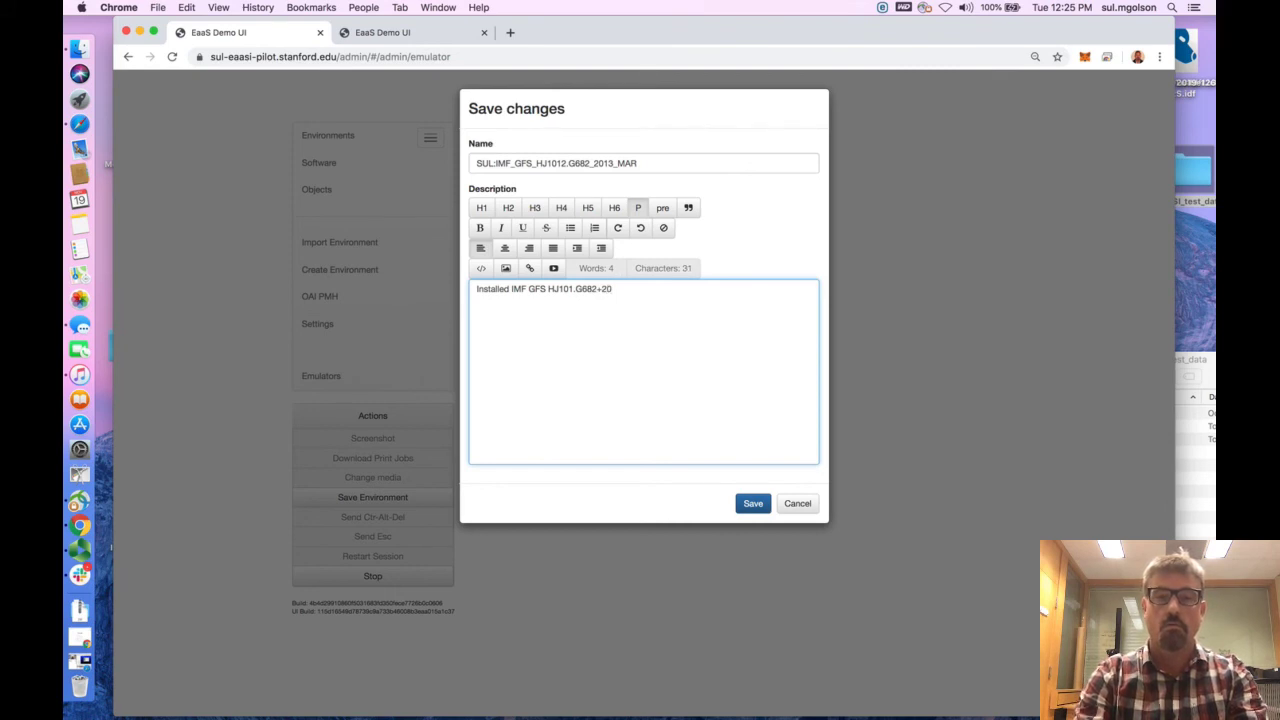
pyautogui.press('BackSpace')
pyautogui.press('BackSpace')
pyautogui.press('BackSpace')
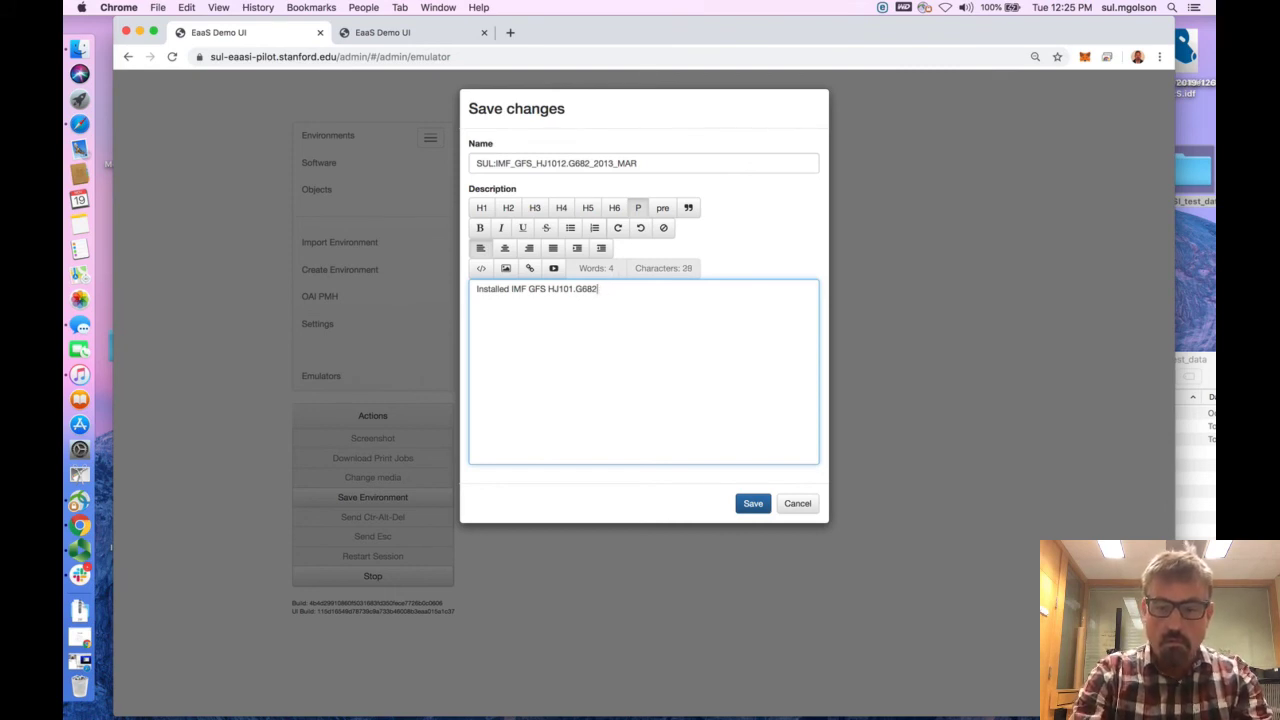
pyautogui.write('_2013')
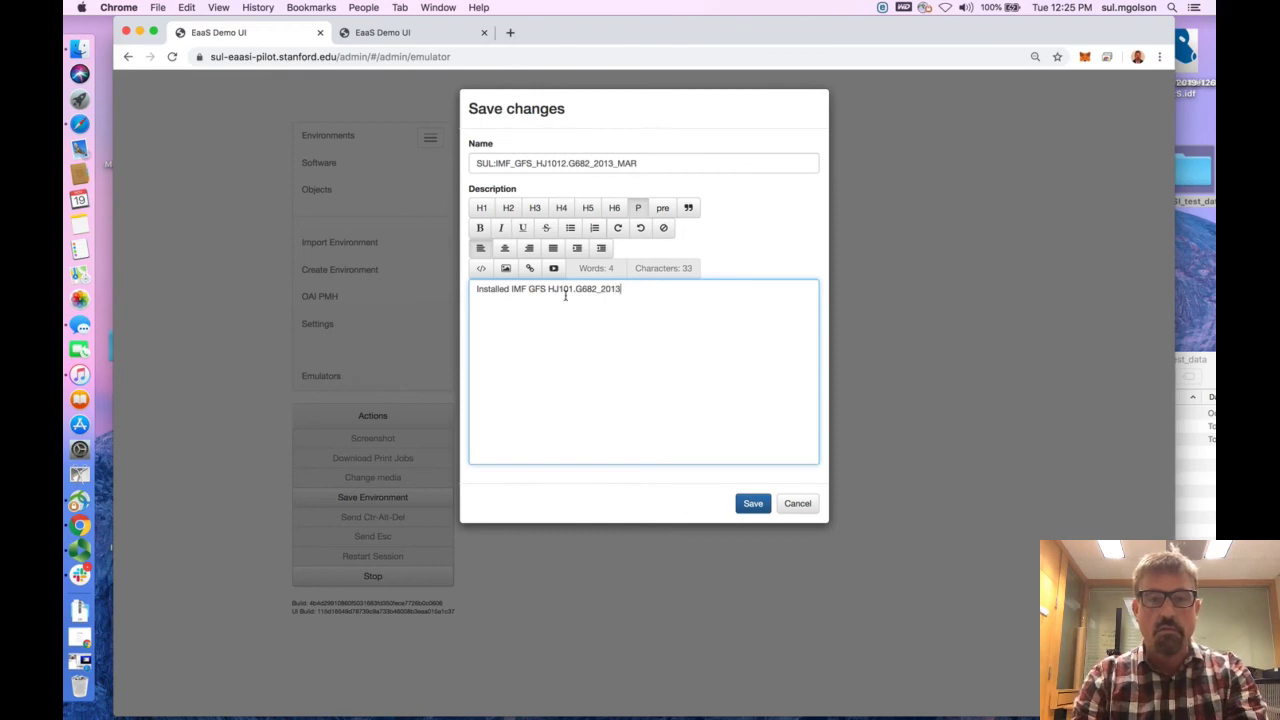
pyautogui.write('_MAR')
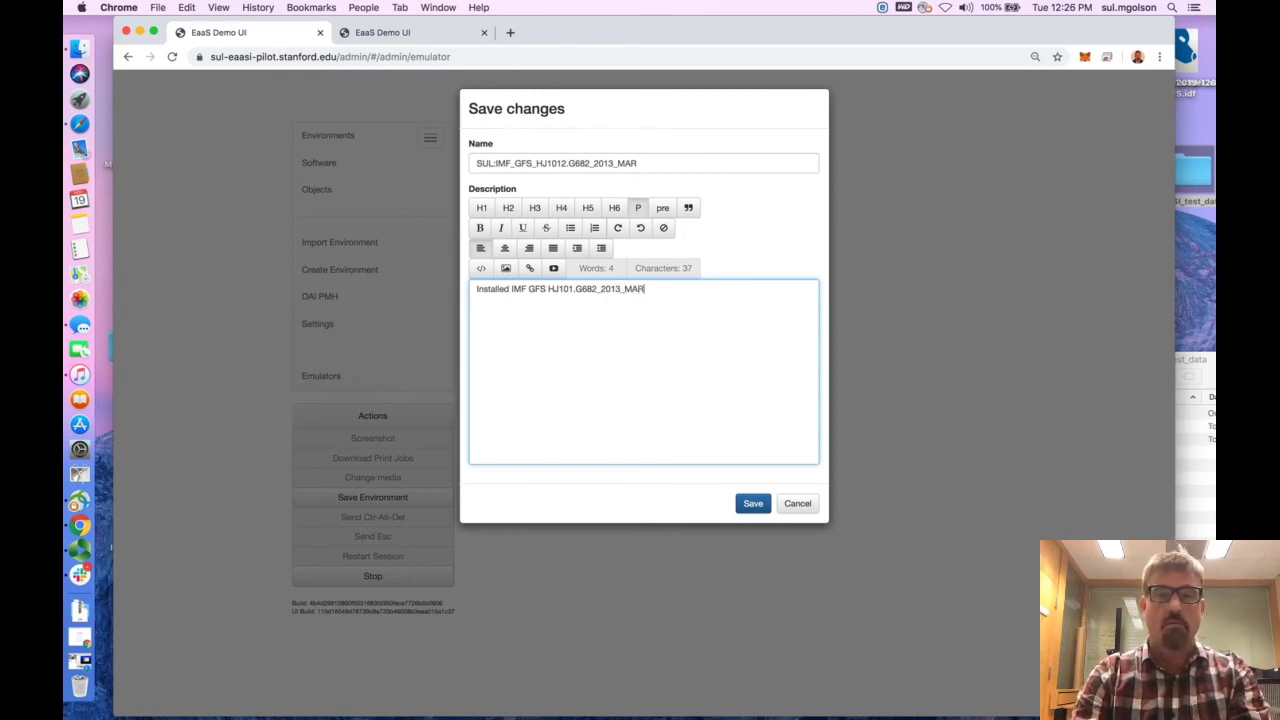
pyautogui.write(' + W')
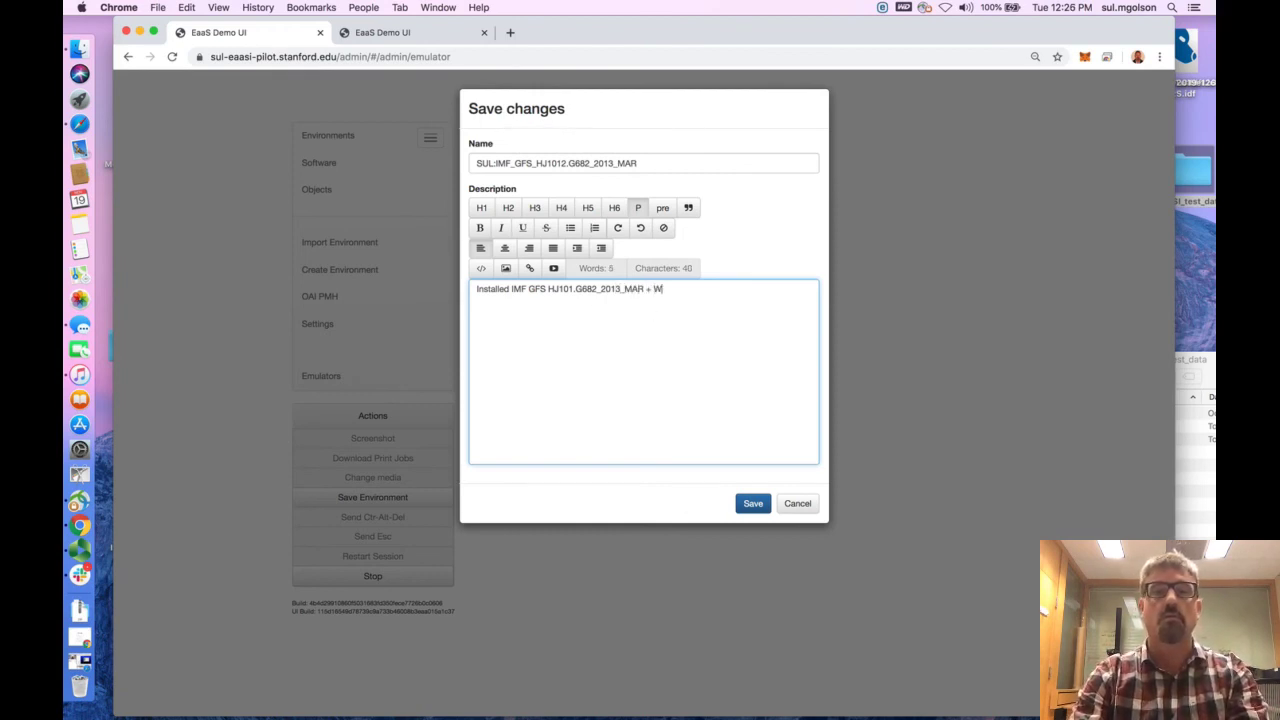
pyautogui.write('in ')
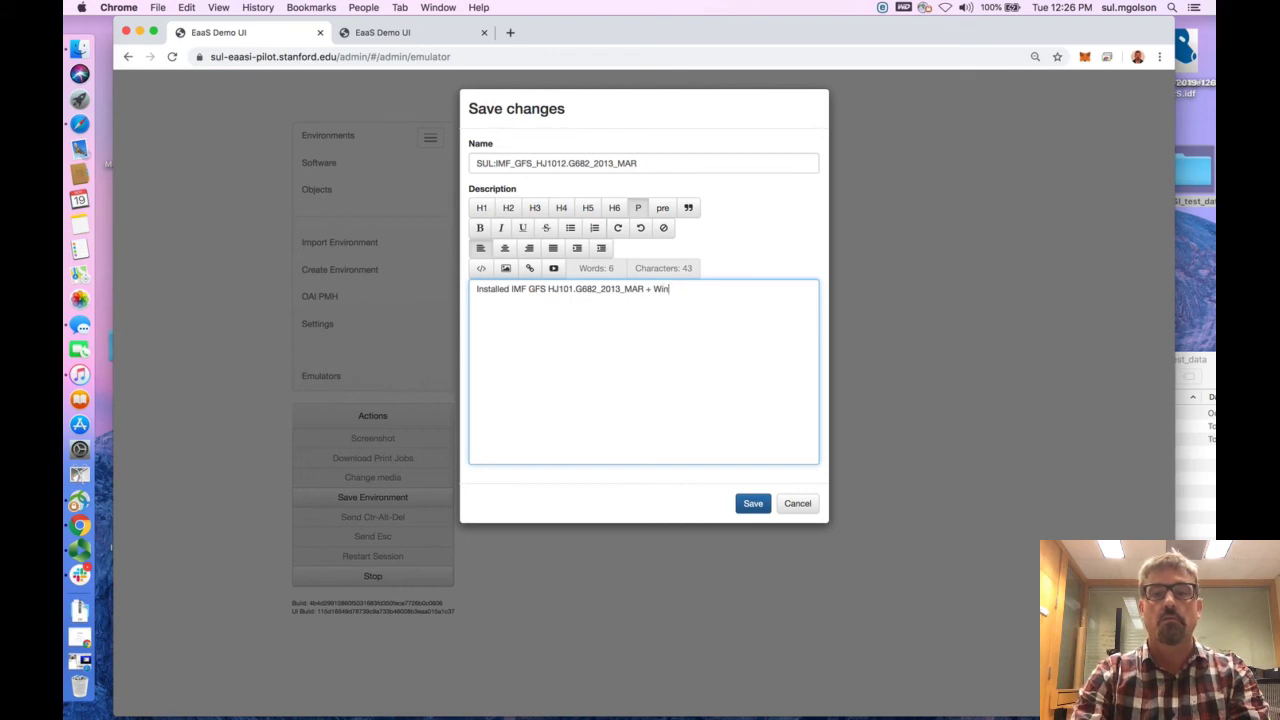
pyautogui.write('XP')
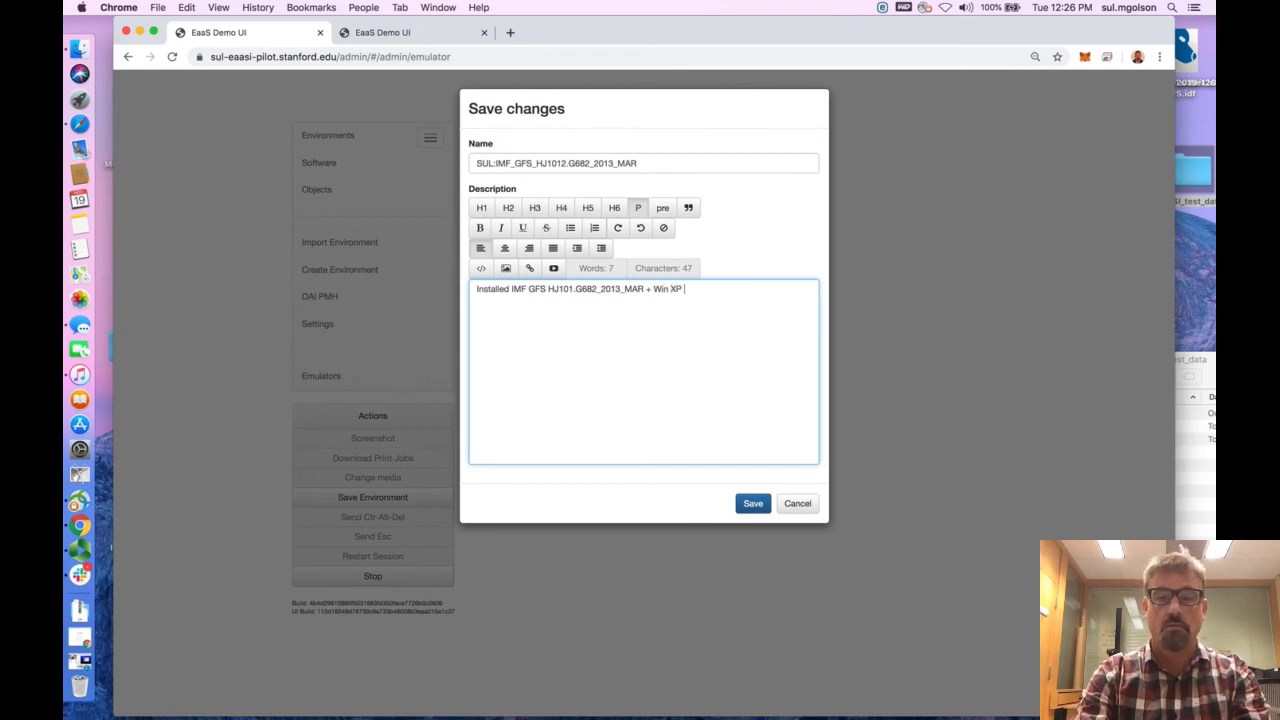
pyautogui.write(' +')
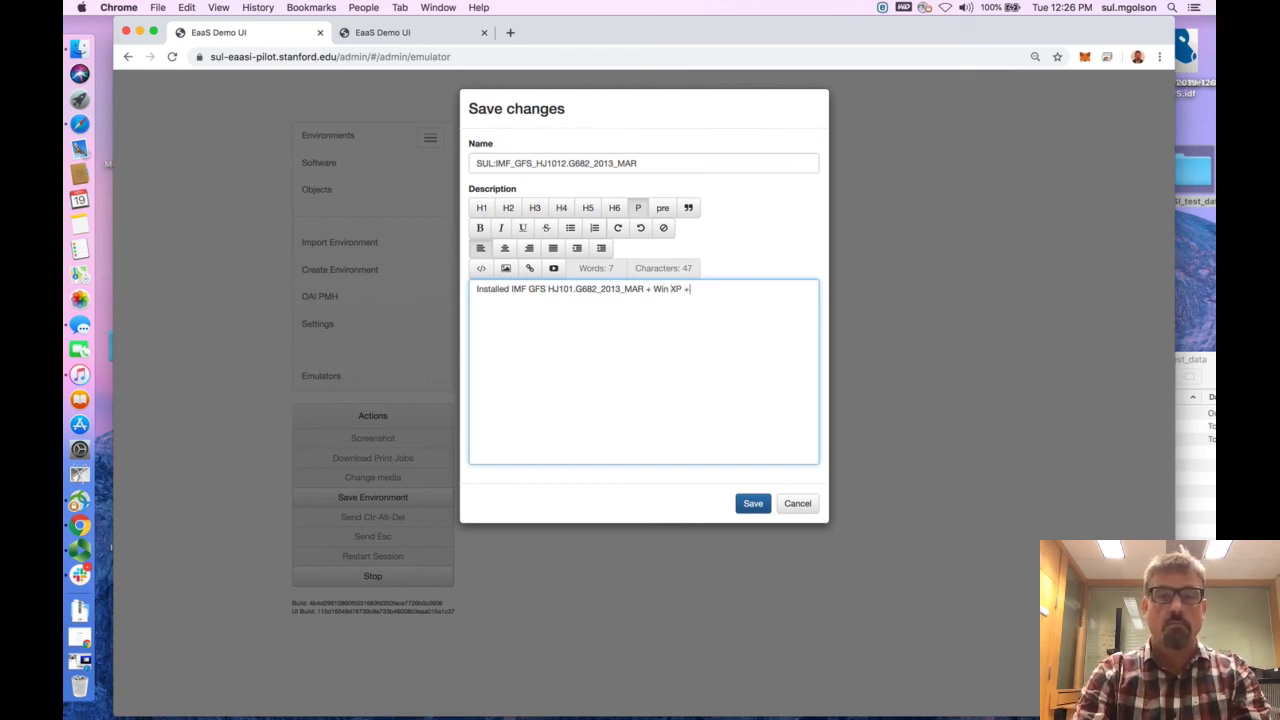
pyautogui.write(' Adove')
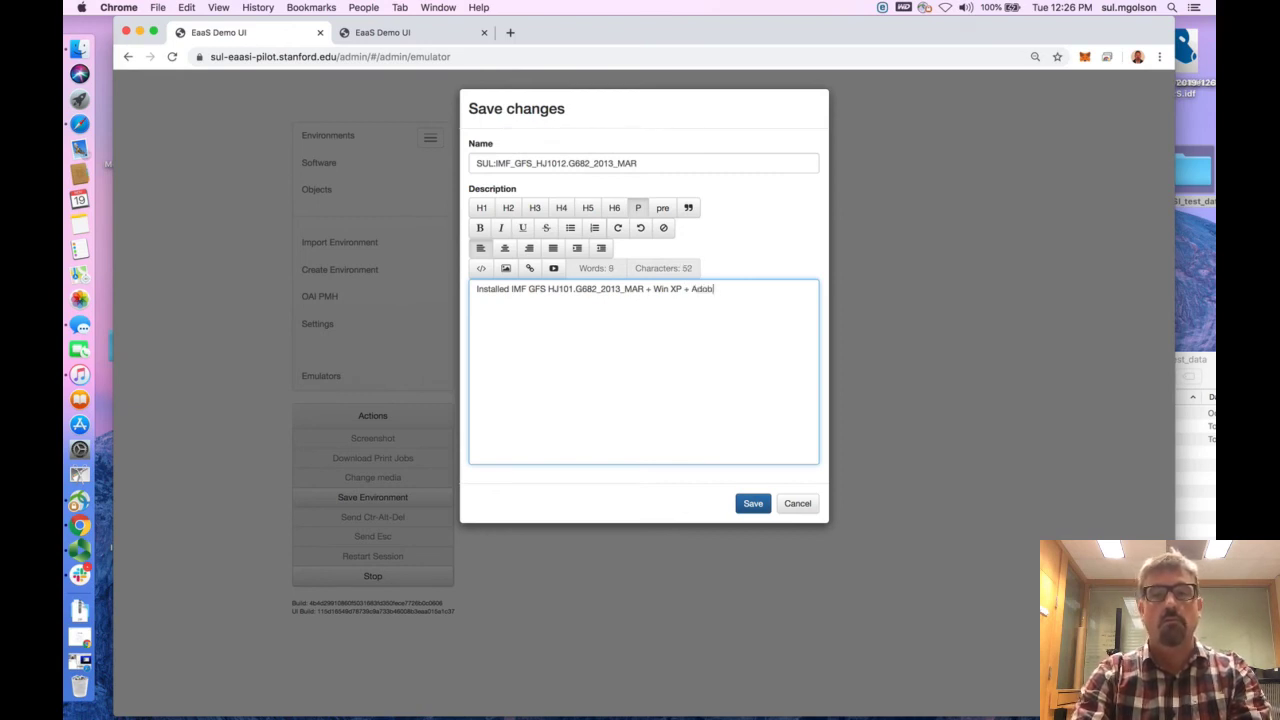
pyautogui.write('e Acrobat')
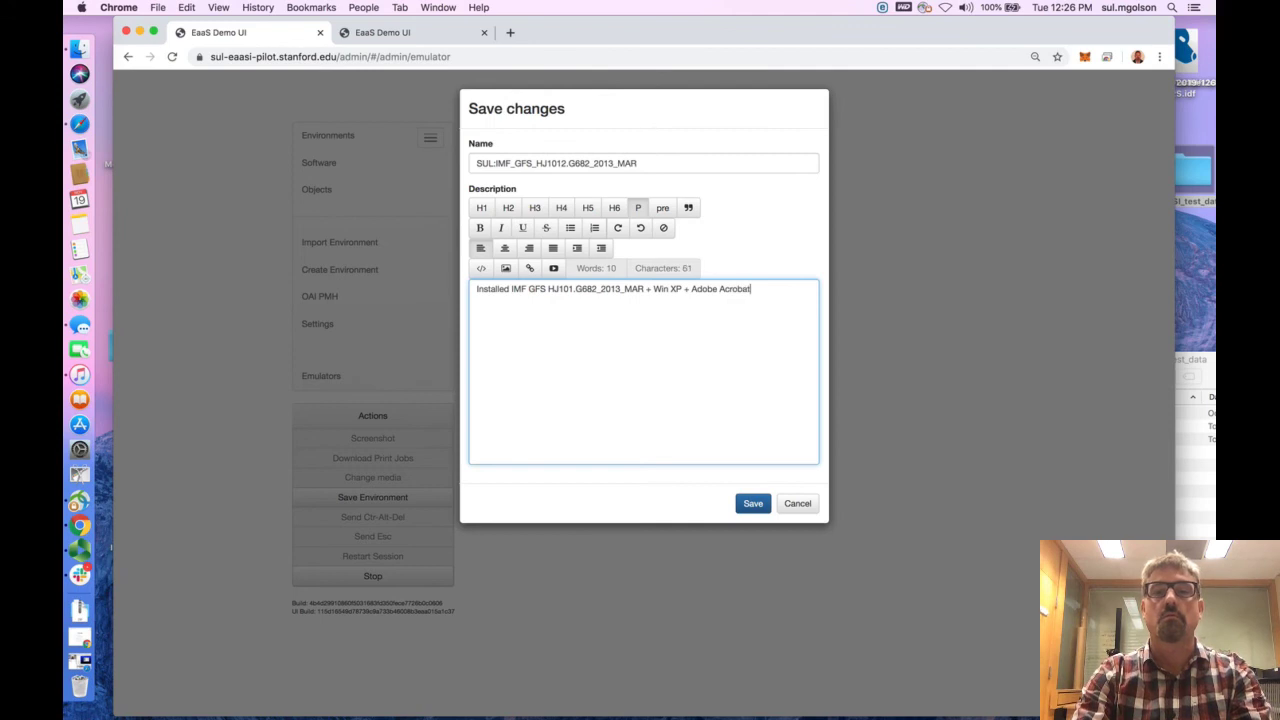
pyautogui.write(' 9.3')
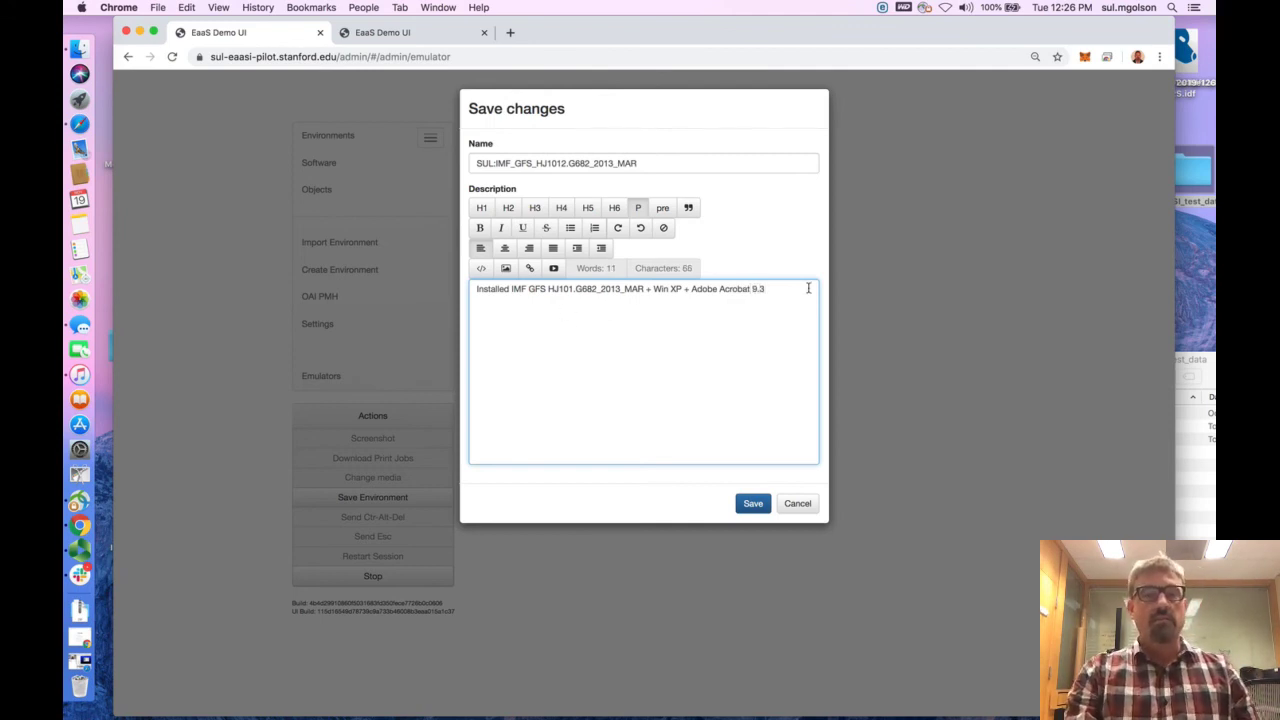
# Review the environment's name and save the changes as a new environment
pyautogui.click(757, 507)
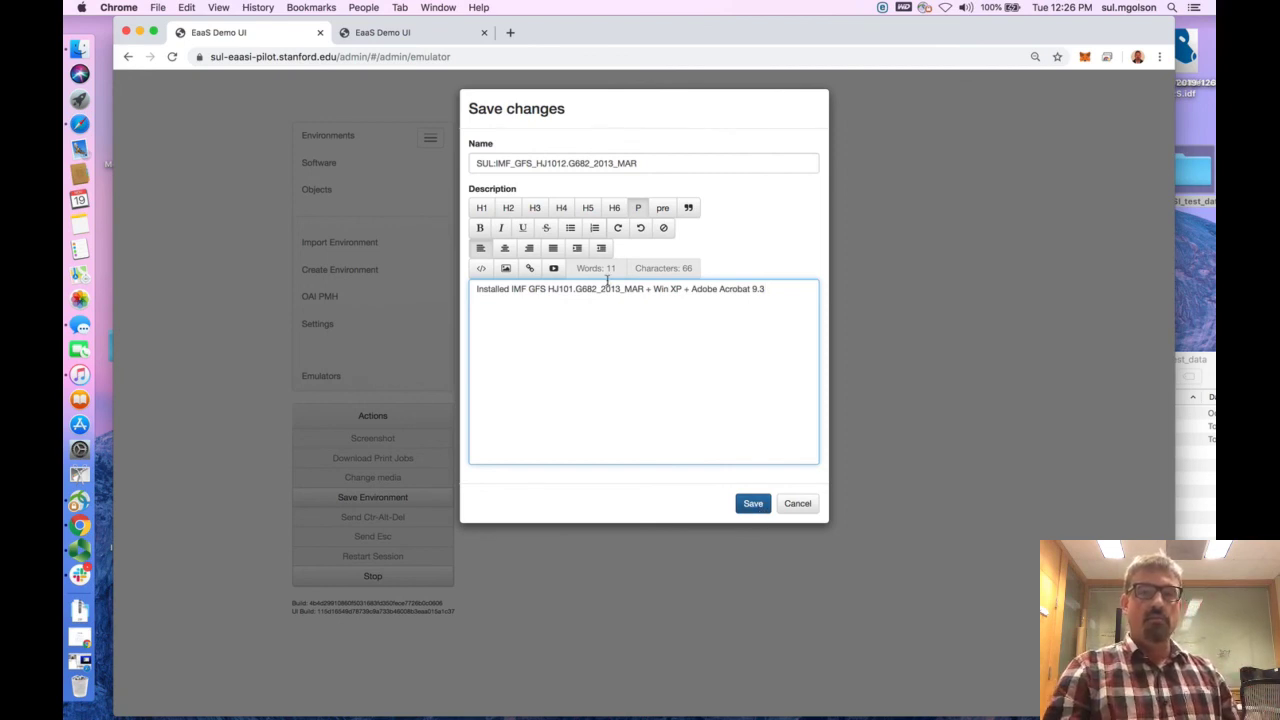
pyautogui.click(648, 161)
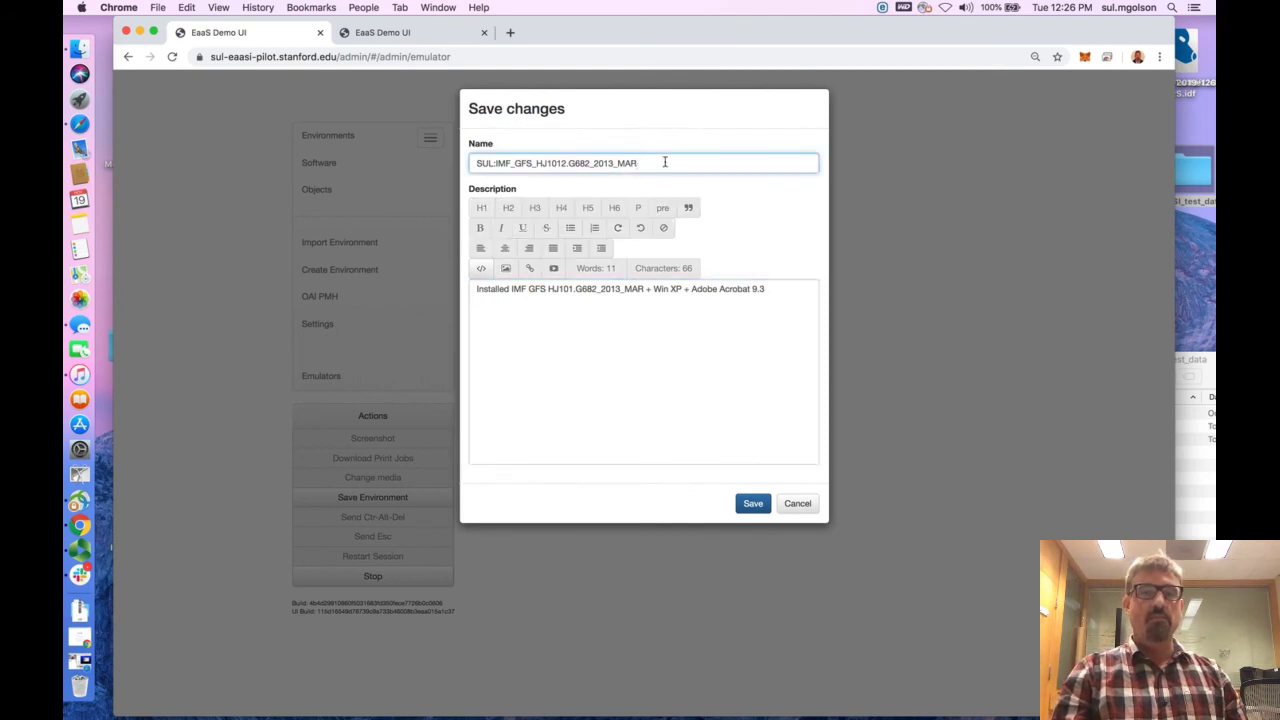
pyautogui.moveTo(666, 160); pyautogui.dragTo(463, 163)
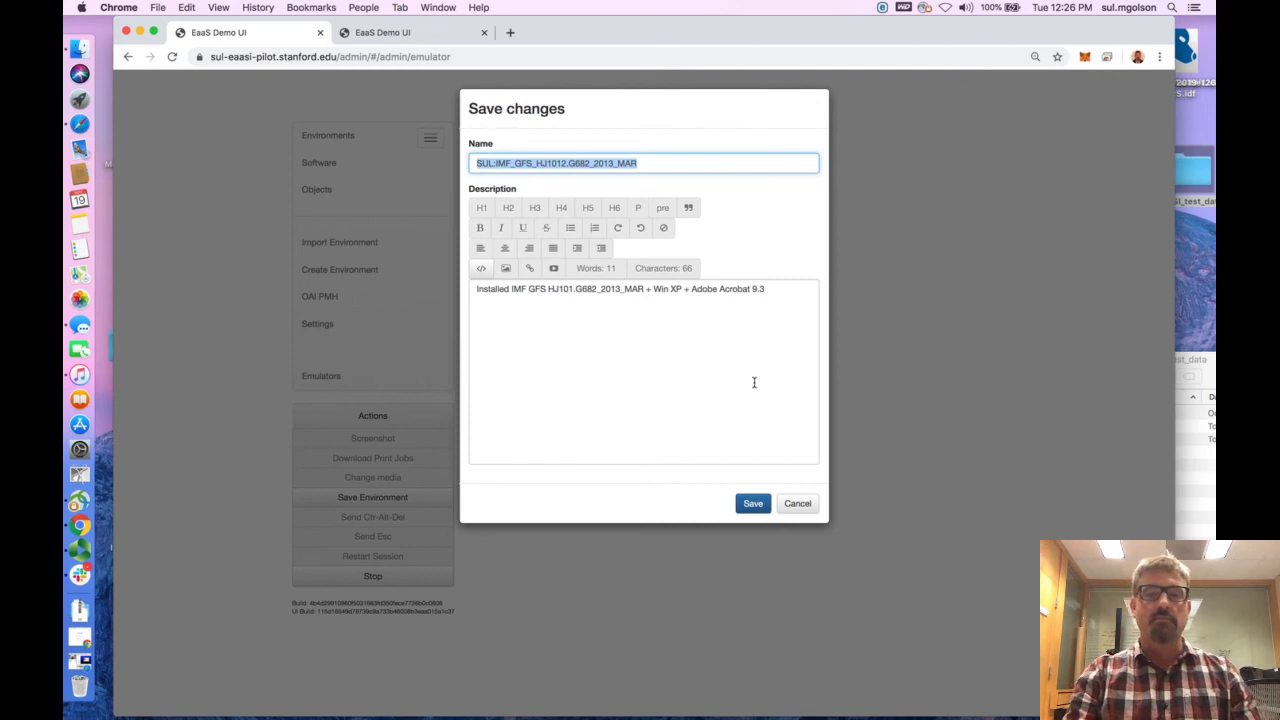
pyautogui.click(788, 234)
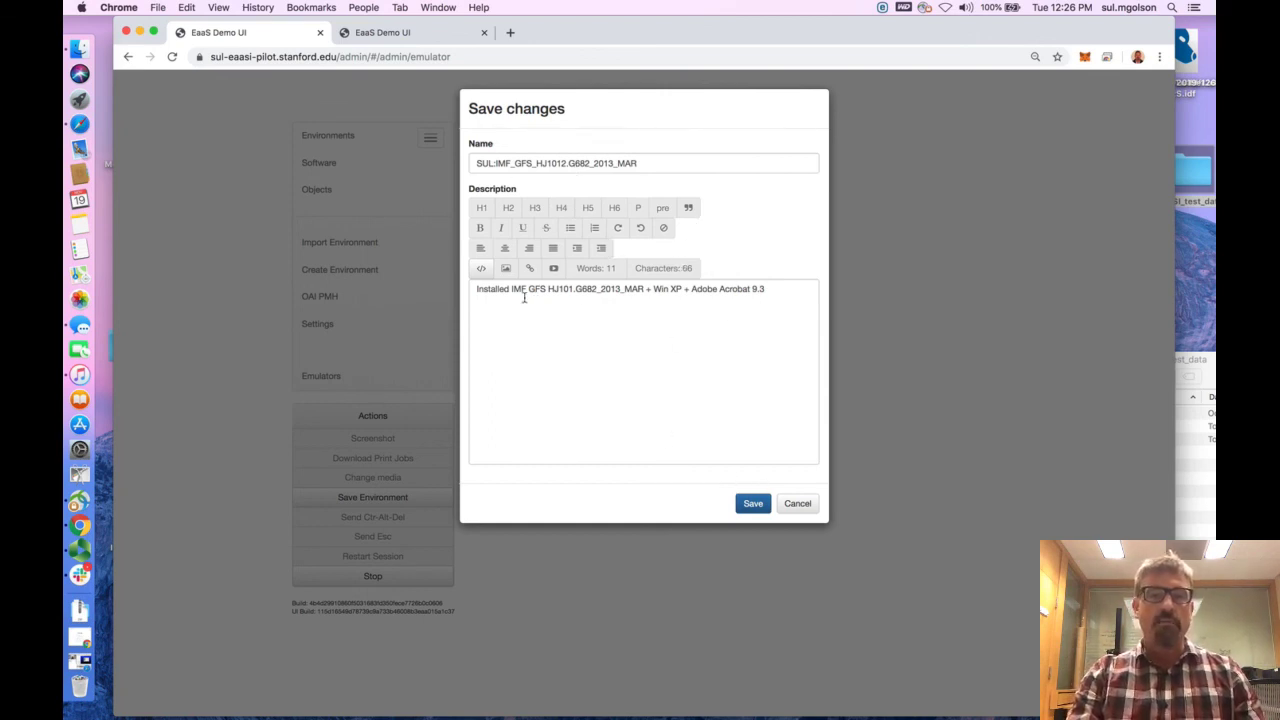
pyautogui.click(757, 508)
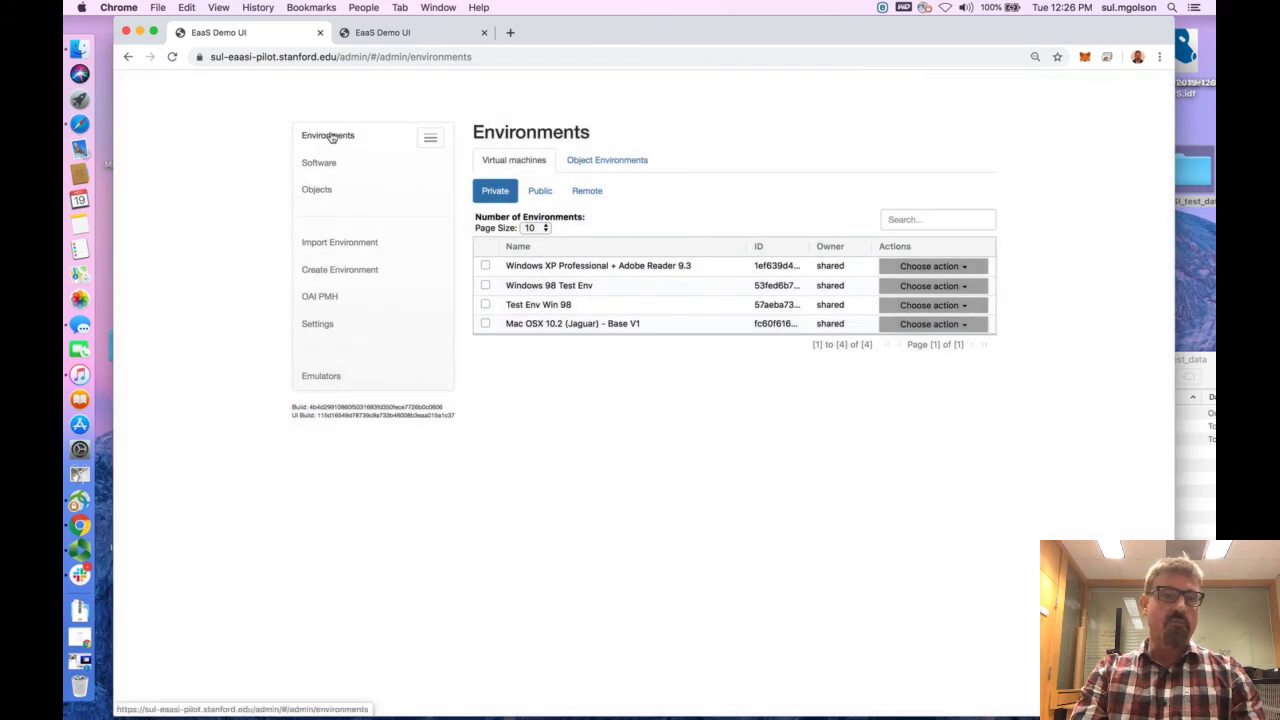
# Find SUL:IMF_GFS_HJ1012.G682_2013_MAR among the object environments and run it
pyautogui.click(334, 137)
pyautogui.click(615, 166)
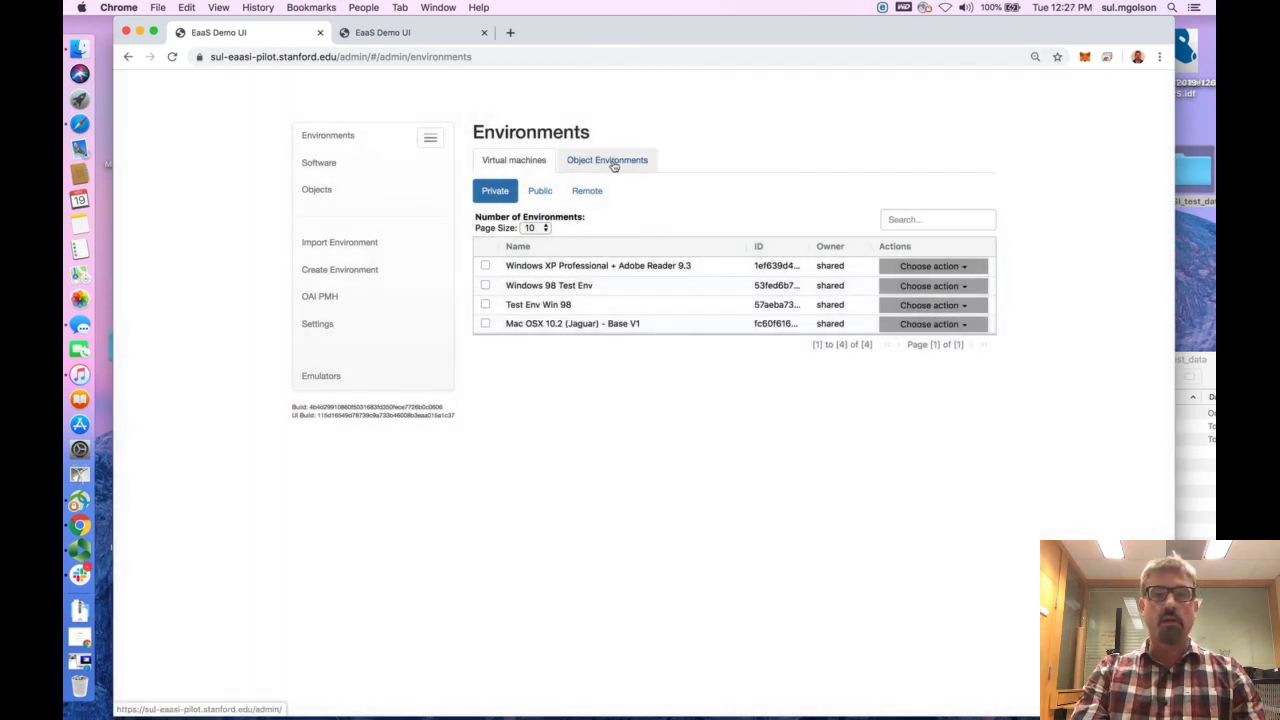
pyautogui.click(612, 163)
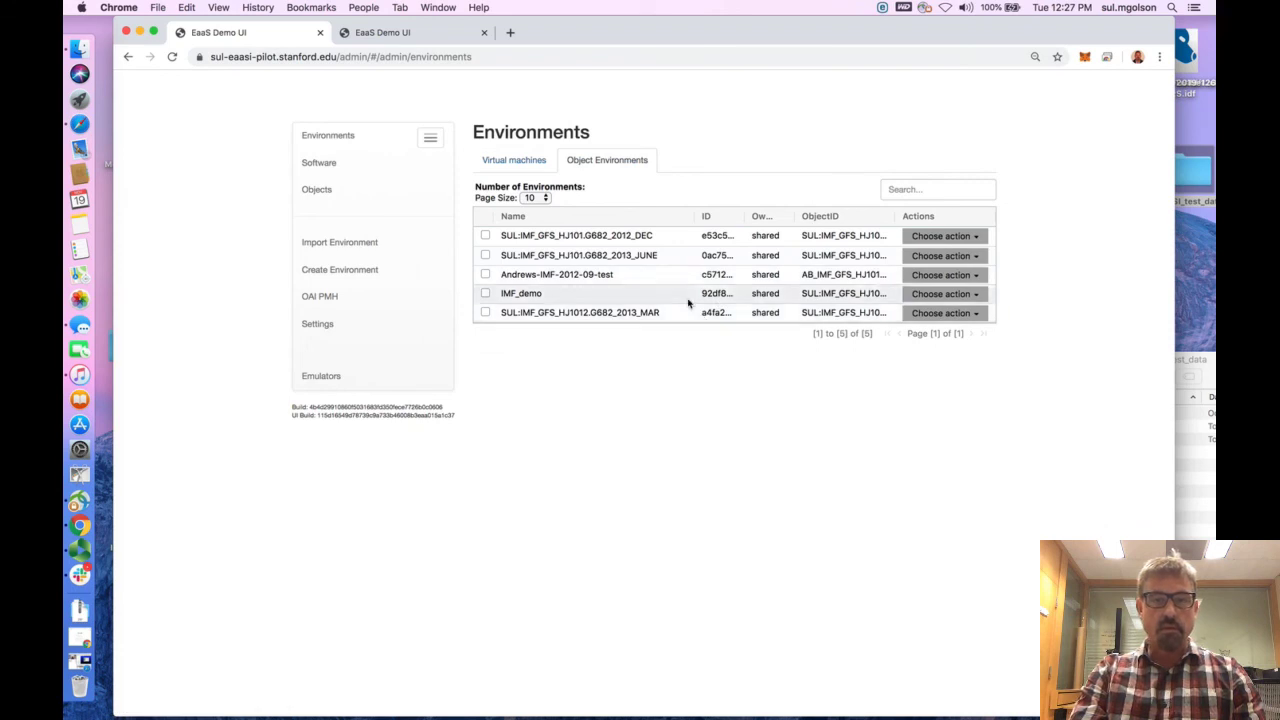
pyautogui.click(966, 315)
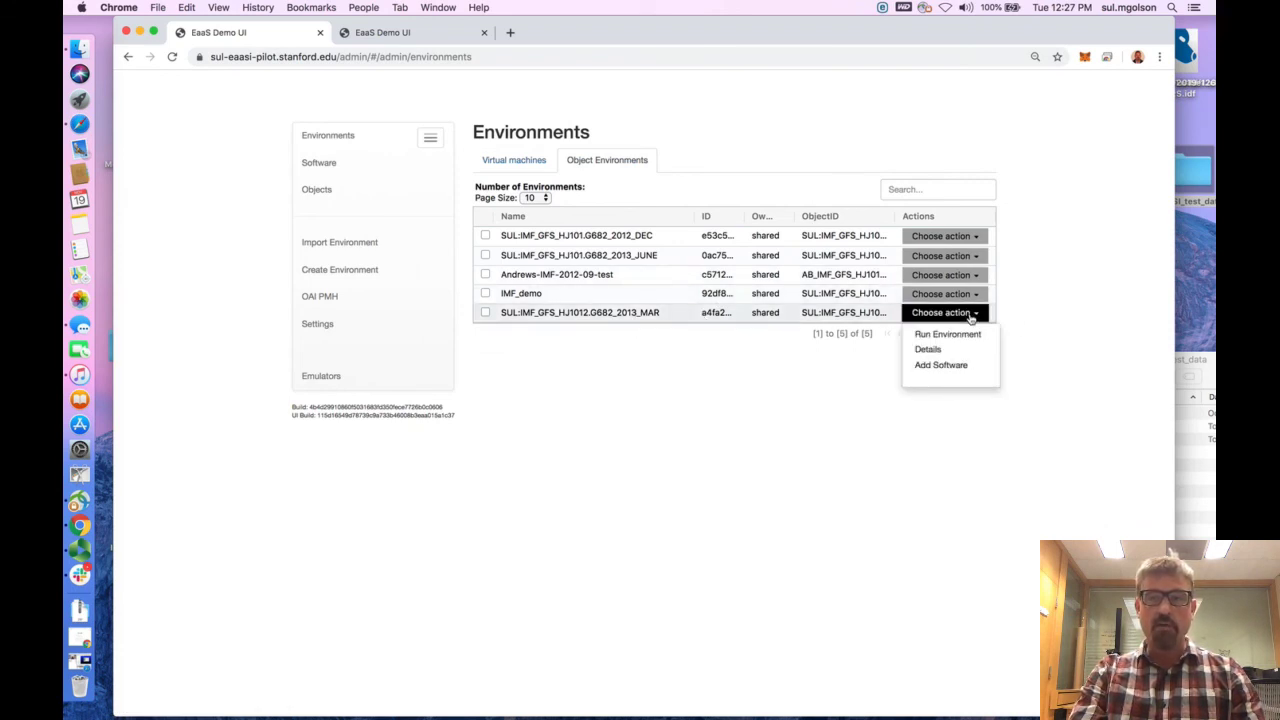
pyautogui.click(937, 336)
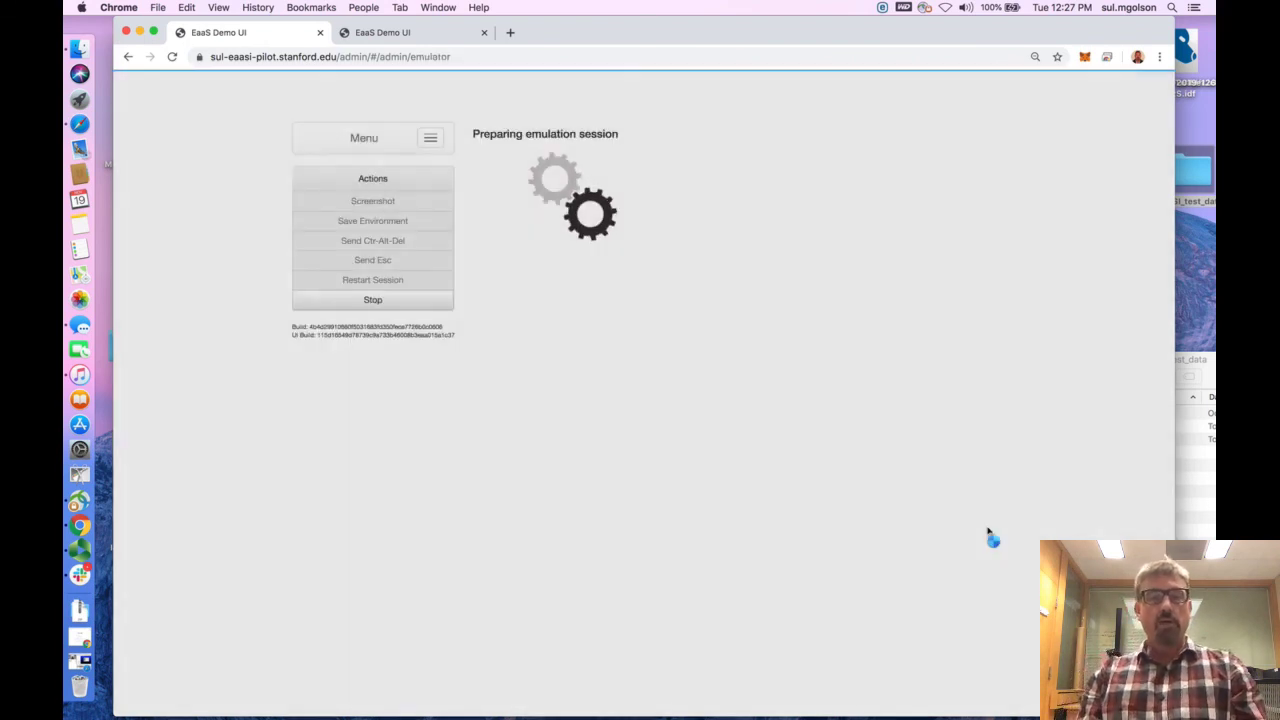